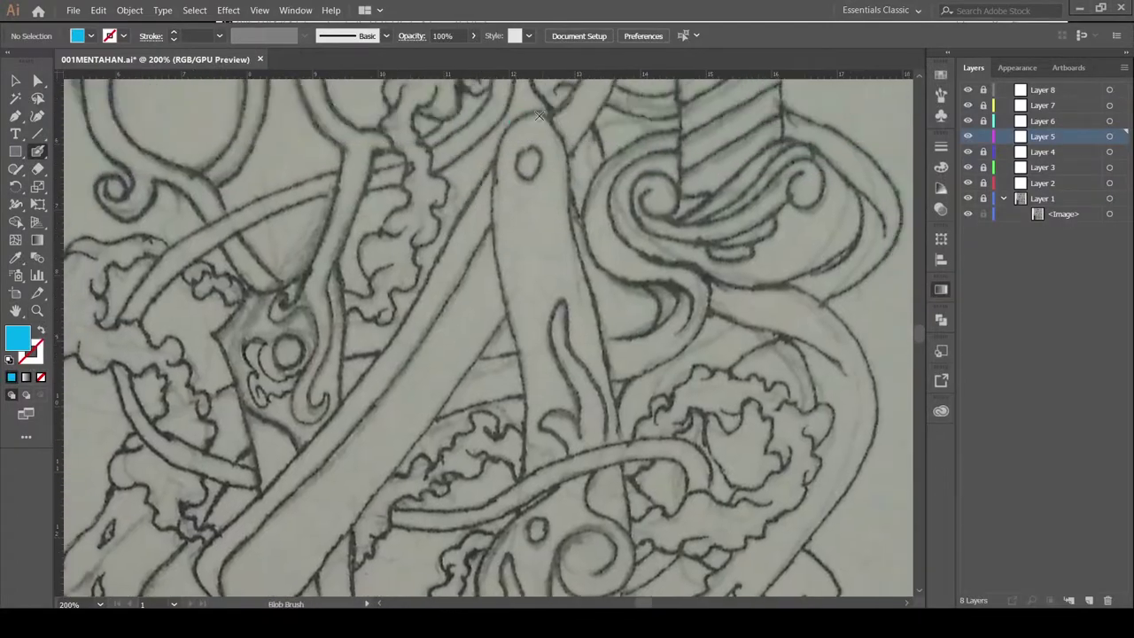
Trace both edges of the razor handle and the spiral around the sketched circle.
drag(539, 115, 518, 481)
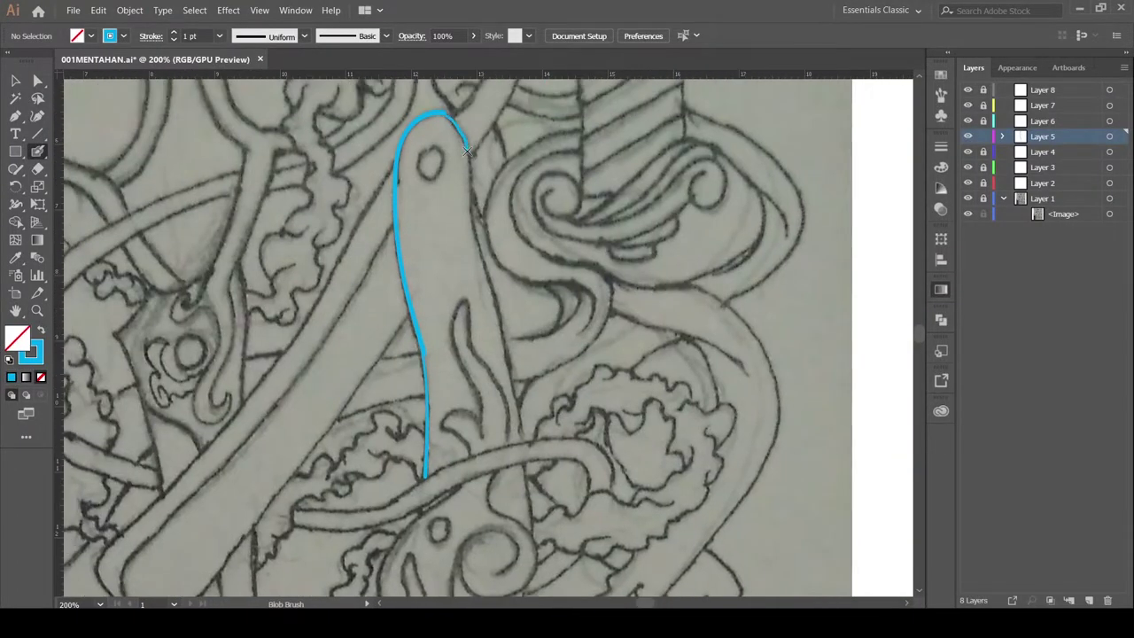
drag(466, 150, 488, 186)
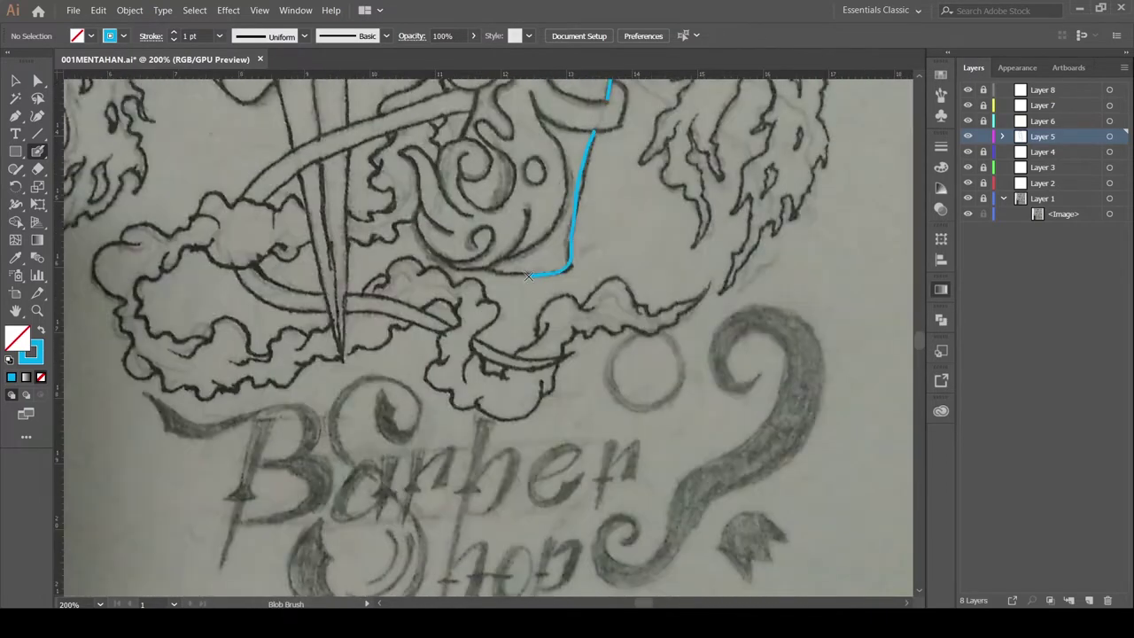
key(ctrl+equal)
key(ctrl+equal)
key(ctrl+equal)
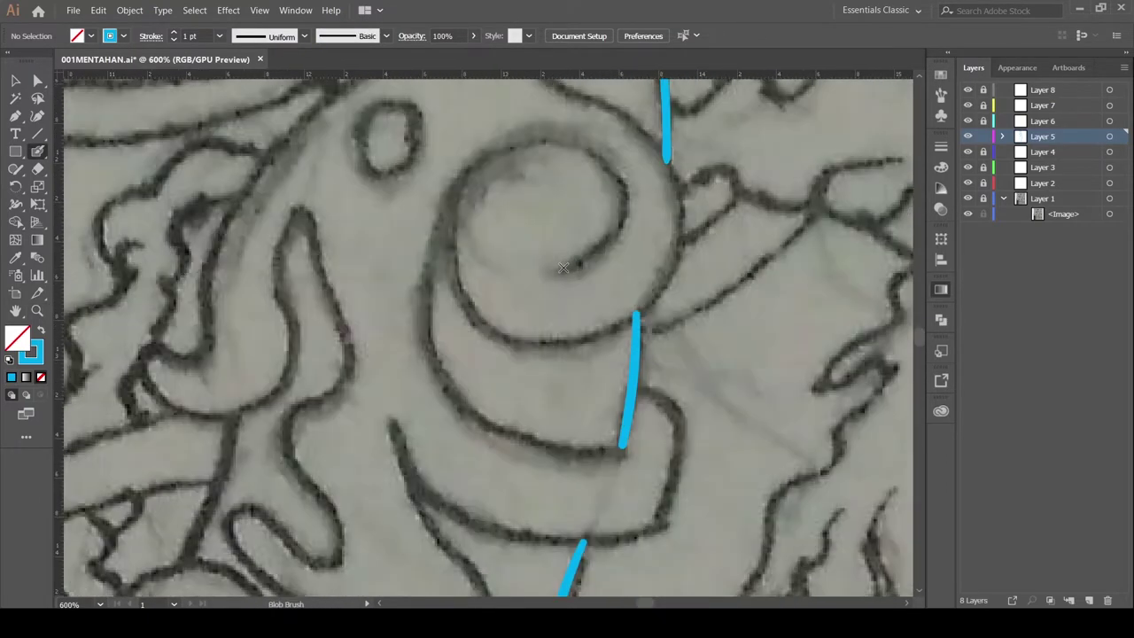
drag(563, 267, 519, 342)
key(ctrl+minus)
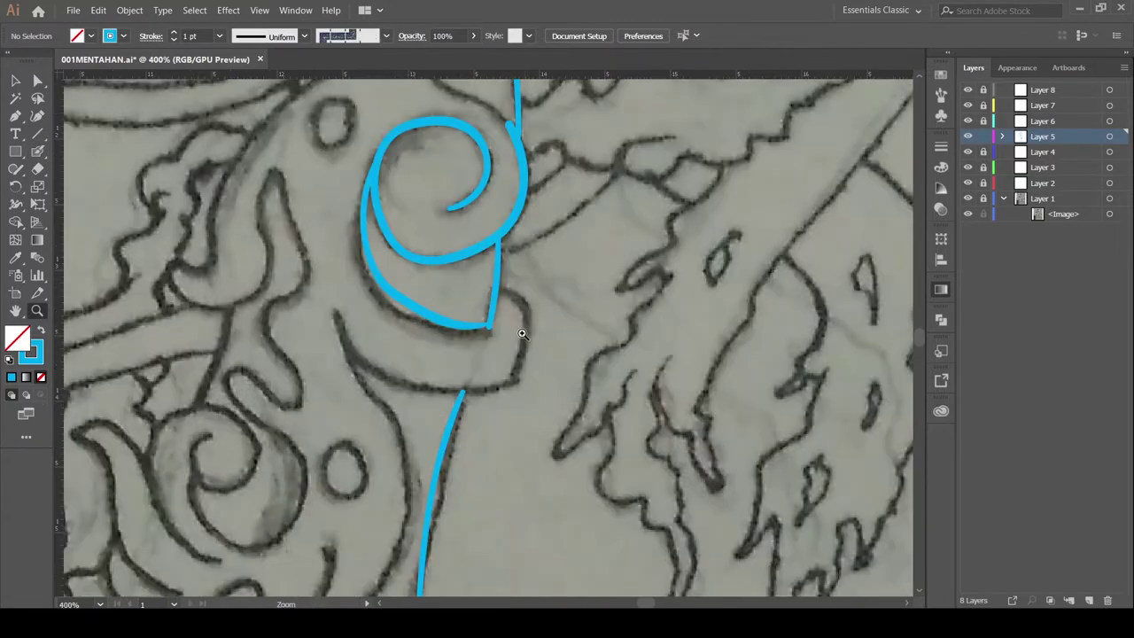
Trace the loop below the spiral and the hook curving left of the tall line.
key(shift+b)
drag(363, 168, 408, 306)
drag(505, 288, 359, 319)
scroll(426, 231, down, 3)
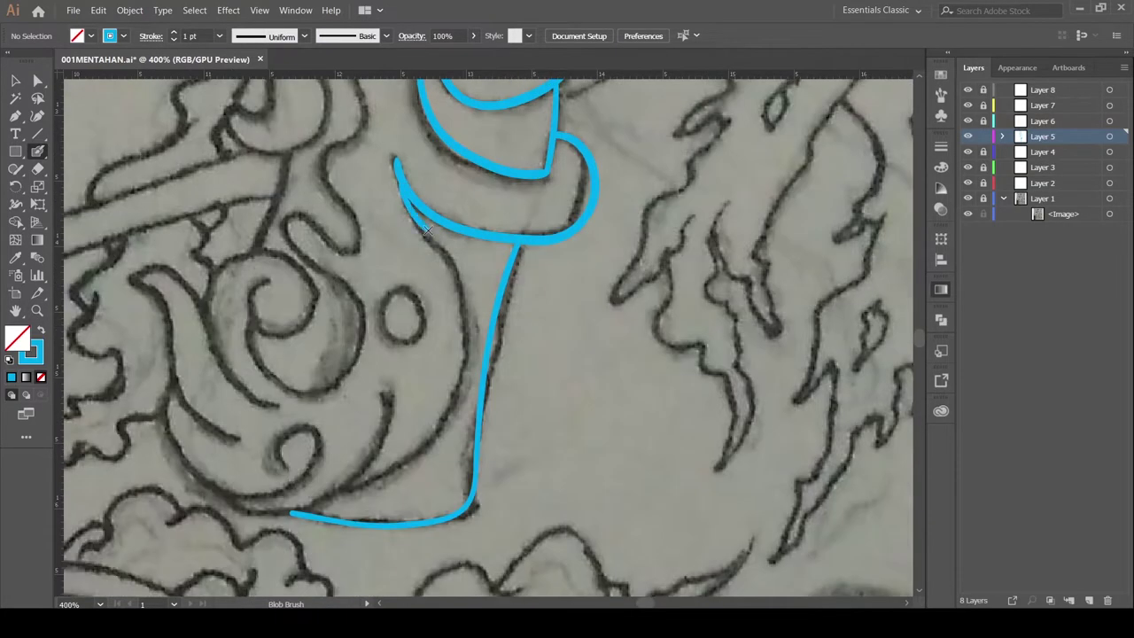
scroll(426, 230, down, 3)
scroll(486, 304, left, 2)
drag(551, 207, 392, 324)
Trace the ornament's small spiral and the long curve on its left side.
scroll(489, 186, up, 3)
scroll(489, 186, right, 2)
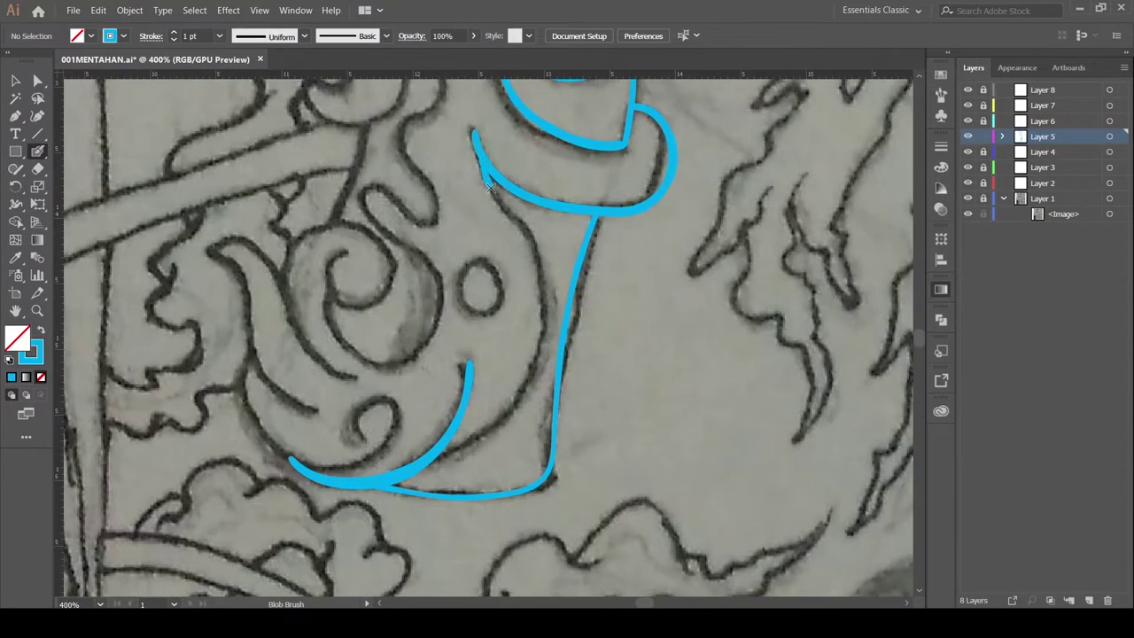
scroll(489, 187, down, 3)
scroll(489, 186, left, 5)
drag(540, 279, 576, 305)
scroll(443, 266, up, 3)
mouse_move(532, 416)
mouse_down()
mouse_move(431, 264)
mouse_move(567, 381)
mouse_up()
Add swirl lines, the upper hook and the inner curl around the ornament's circle.
scroll(496, 336, right, 2)
drag(509, 324, 443, 377)
drag(510, 292, 399, 354)
scroll(461, 336, right, 2)
drag(363, 399, 413, 229)
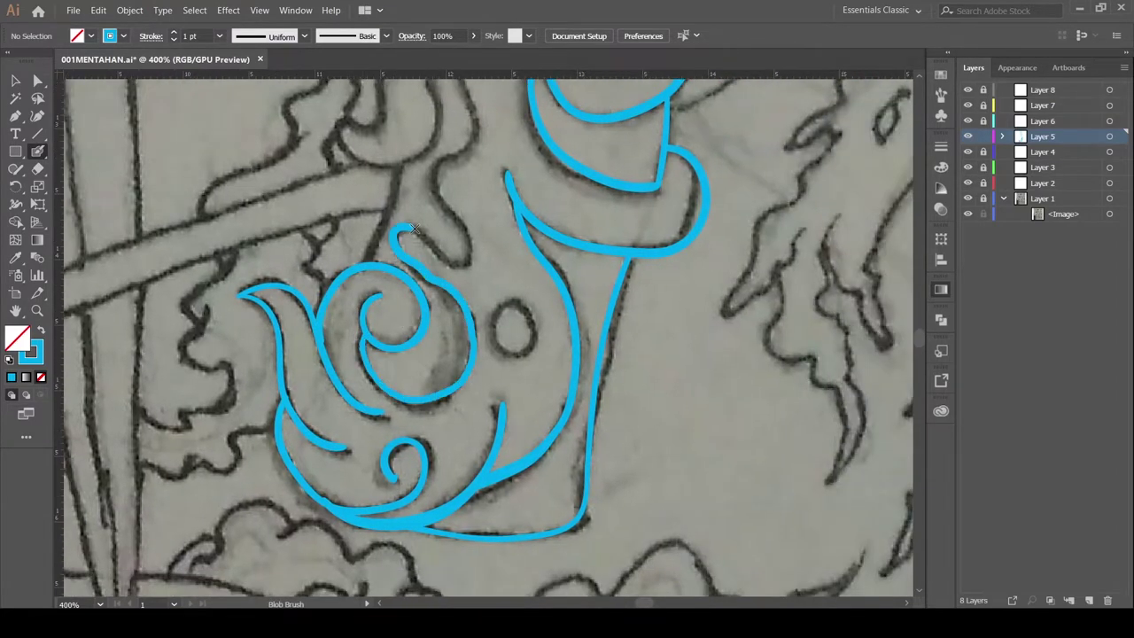
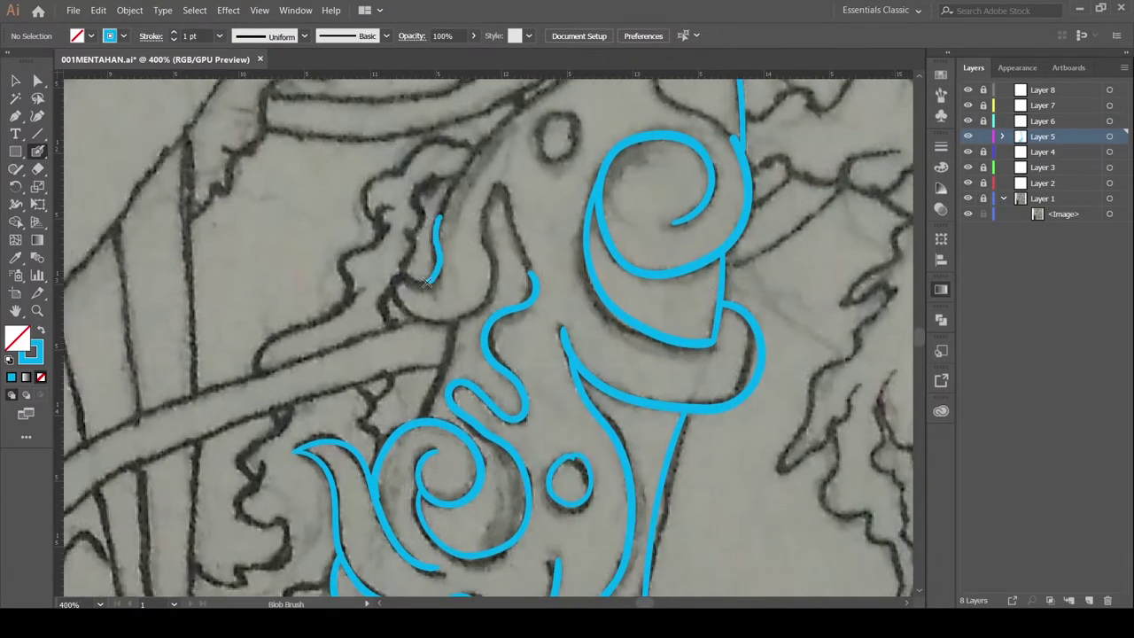
Trace the hooked ornament curve and the long flame outline in thick cyan.
mouse_move(426, 281)
mouse_down()
mouse_move(487, 199)
mouse_move(532, 270)
mouse_up()
scroll(531, 270, up, 3)
scroll(404, 283, right, 2)
drag(474, 232, 318, 393)
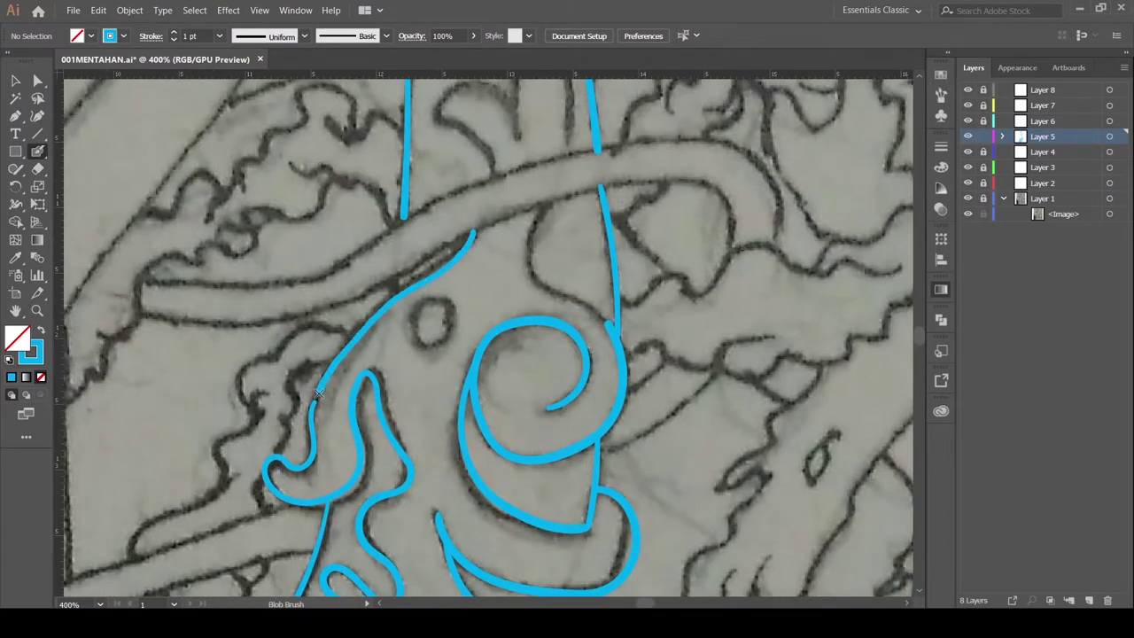
scroll(318, 392, up, 2)
scroll(318, 393, right, 3)
scroll(425, 372, up, 6)
Trace the small curl, the tall flame outline and the horn shape in cyan.
drag(414, 387, 449, 352)
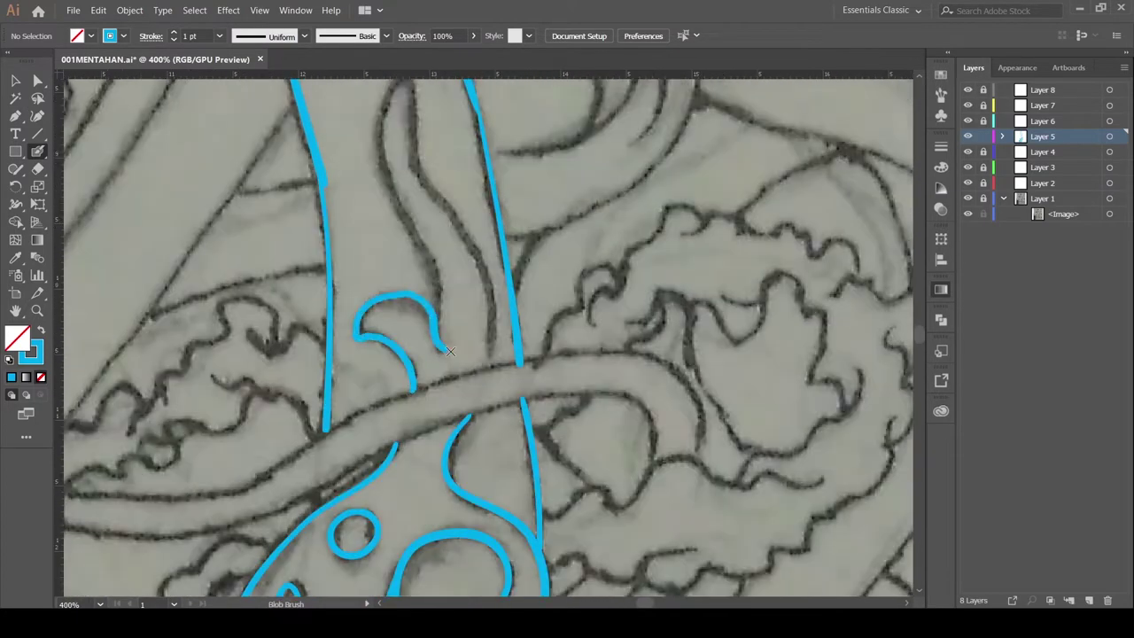
scroll(449, 352, up, 3)
mouse_move(433, 434)
mouse_down()
mouse_move(377, 190)
mouse_move(481, 441)
mouse_up()
scroll(496, 522, up, 5)
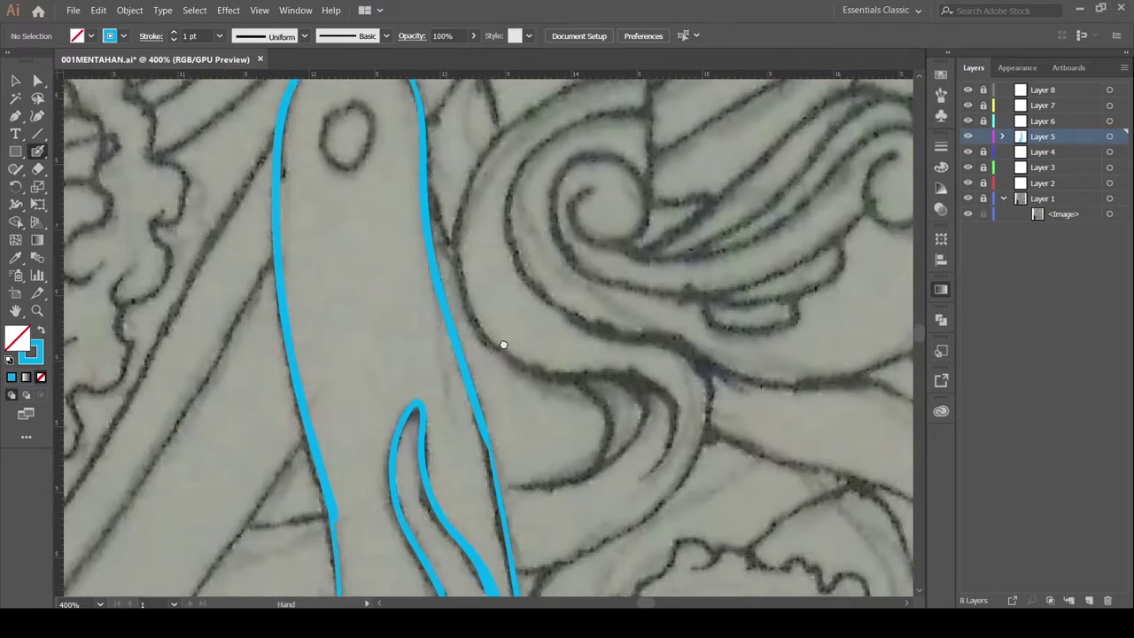
scroll(398, 399, up, 5)
scroll(344, 340, up, 1)
drag(344, 339, 493, 203)
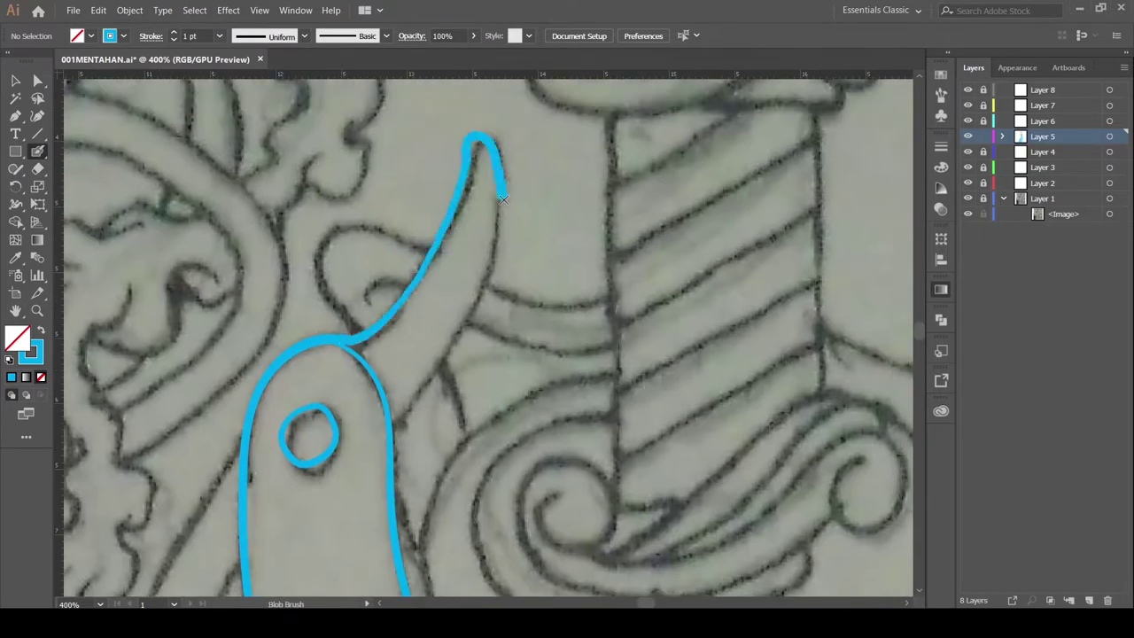
scroll(486, 266, down, 5)
Zoom out and trace the top cloud edges with wavy yellow strokes.
key(ctrl+minus)
key(ctrl+minus)
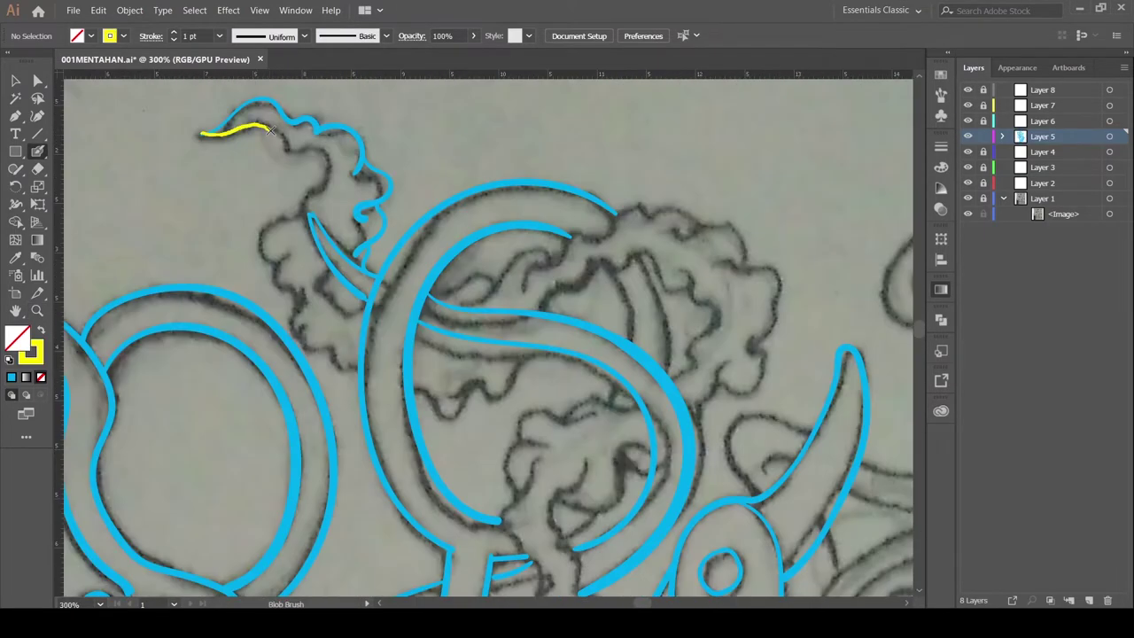
drag(321, 182, 270, 282)
scroll(270, 282, down, 2)
mouse_move(297, 155)
mouse_down()
mouse_move(239, 208)
mouse_move(350, 188)
mouse_up()
scroll(266, 221, right, 3)
drag(220, 282, 306, 285)
Extend the yellow cloud lines rightward and trace the next cloud's upper and right edges.
drag(328, 184, 401, 165)
drag(417, 186, 346, 264)
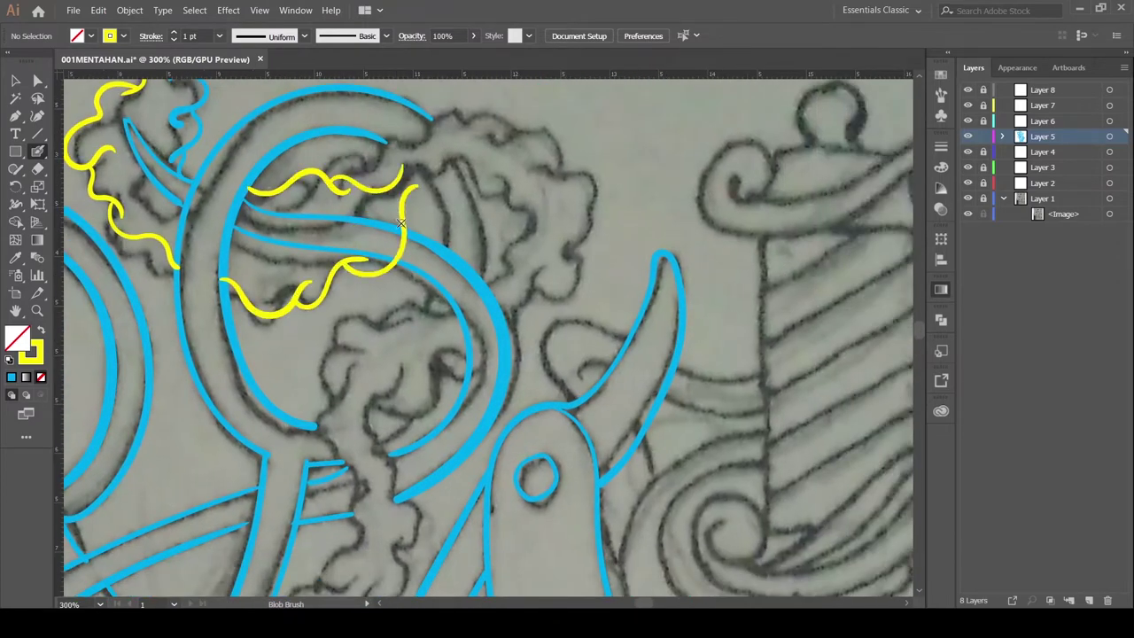
drag(367, 183, 124, 179)
mouse_move(253, 160)
mouse_down()
mouse_move(403, 250)
mouse_move(381, 297)
mouse_up()
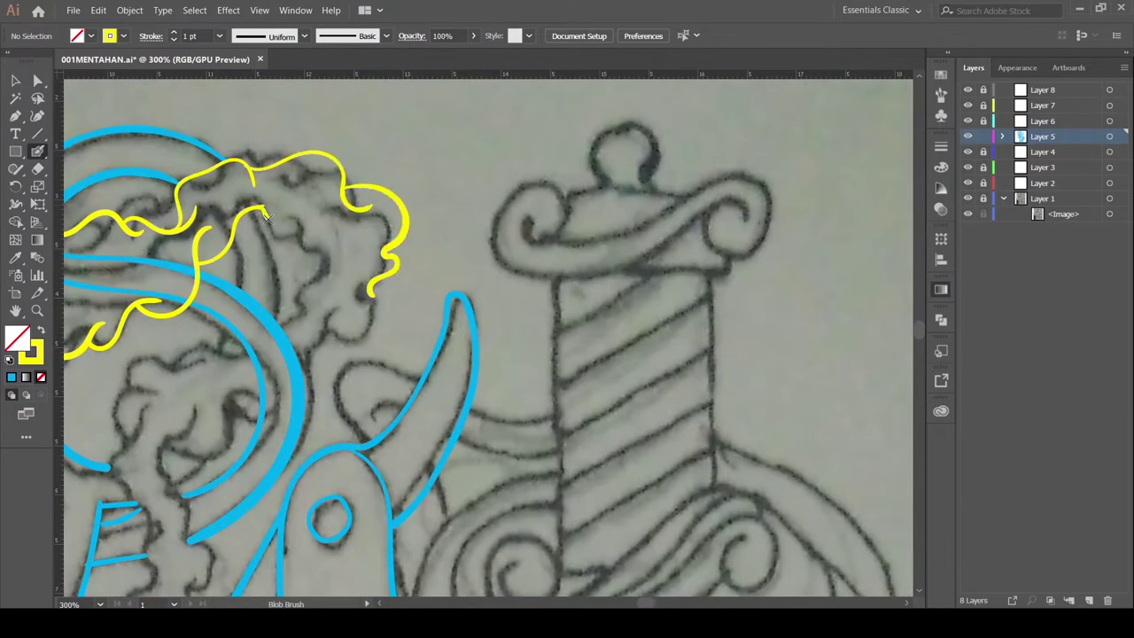
drag(248, 212, 315, 238)
Trace wavy yellow cloud lines between the scissor blades and beside the razor.
drag(310, 276, 391, 161)
mouse_move(335, 223)
mouse_down()
mouse_move(547, 169)
mouse_move(549, 128)
mouse_move(487, 282)
mouse_move(543, 339)
mouse_up()
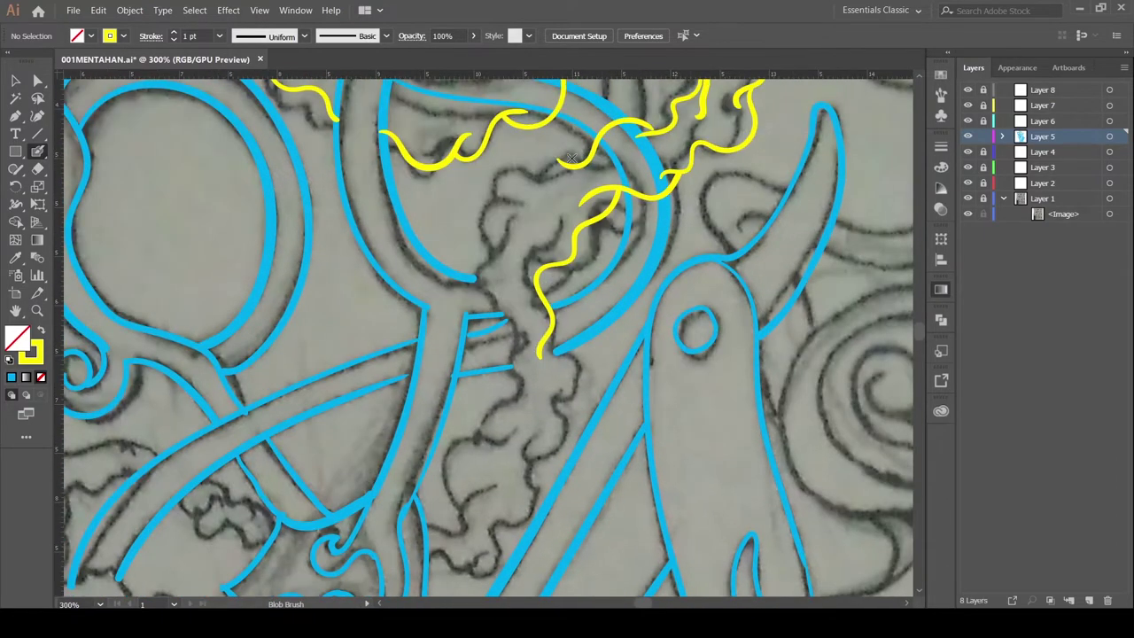
mouse_move(580, 151)
mouse_down()
mouse_move(510, 252)
mouse_move(451, 160)
mouse_up()
scroll(496, 158, down, 4)
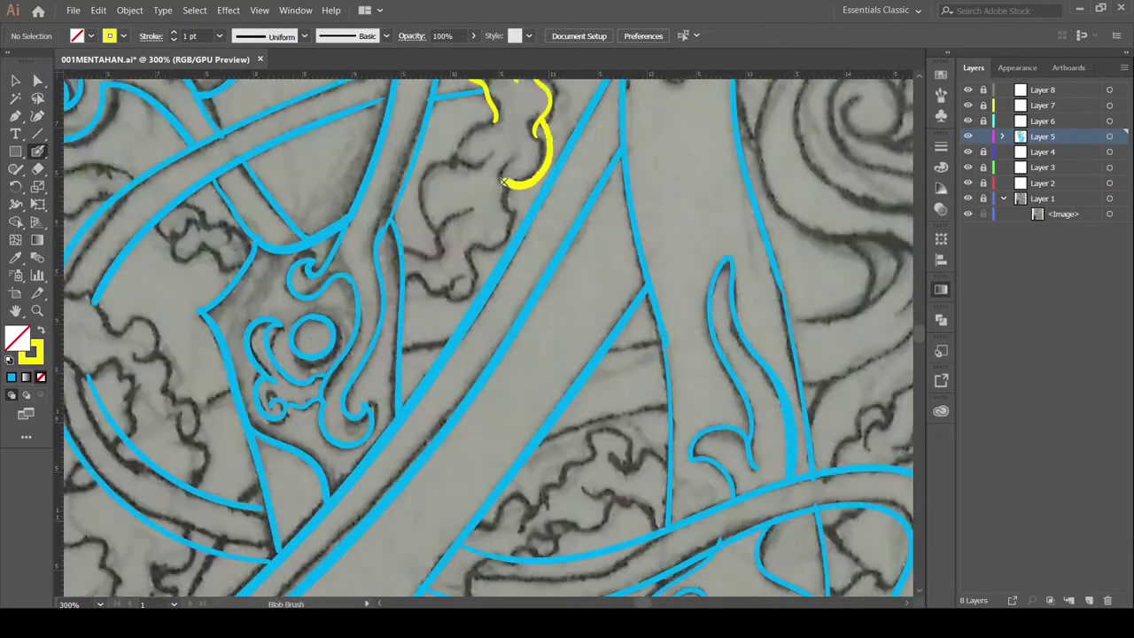
drag(530, 80, 446, 302)
scroll(507, 111, up, 2)
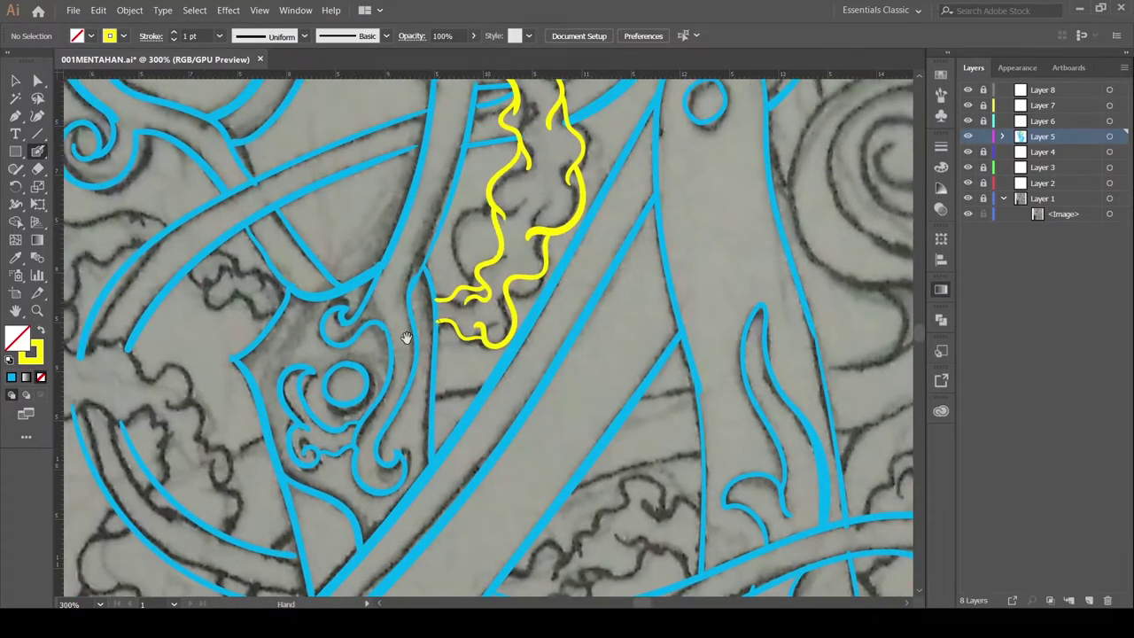
drag(406, 337, 616, 234)
drag(423, 149, 487, 176)
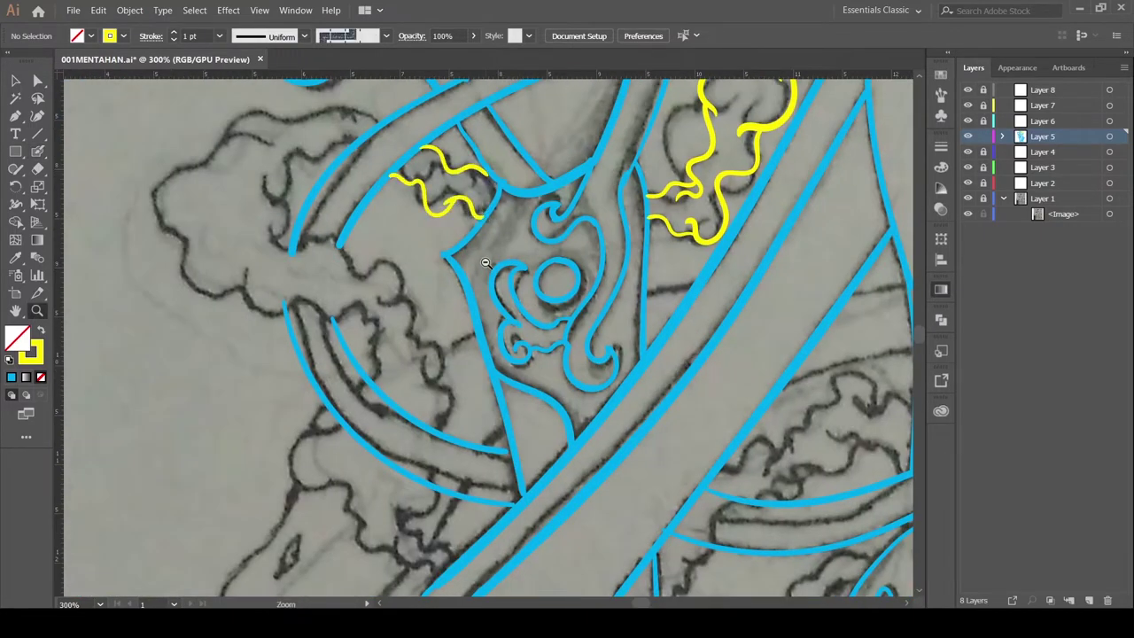
scroll(448, 116, down, 2)
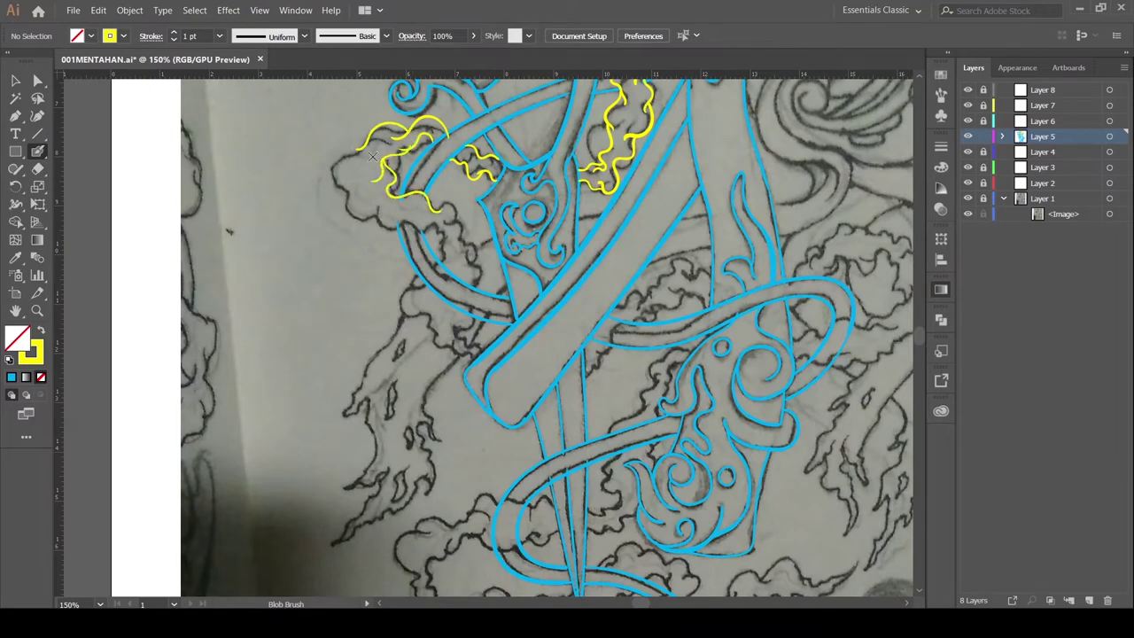
Move to the lower clouds and start their wavy yellow outlines.
scroll(404, 219, down, 2)
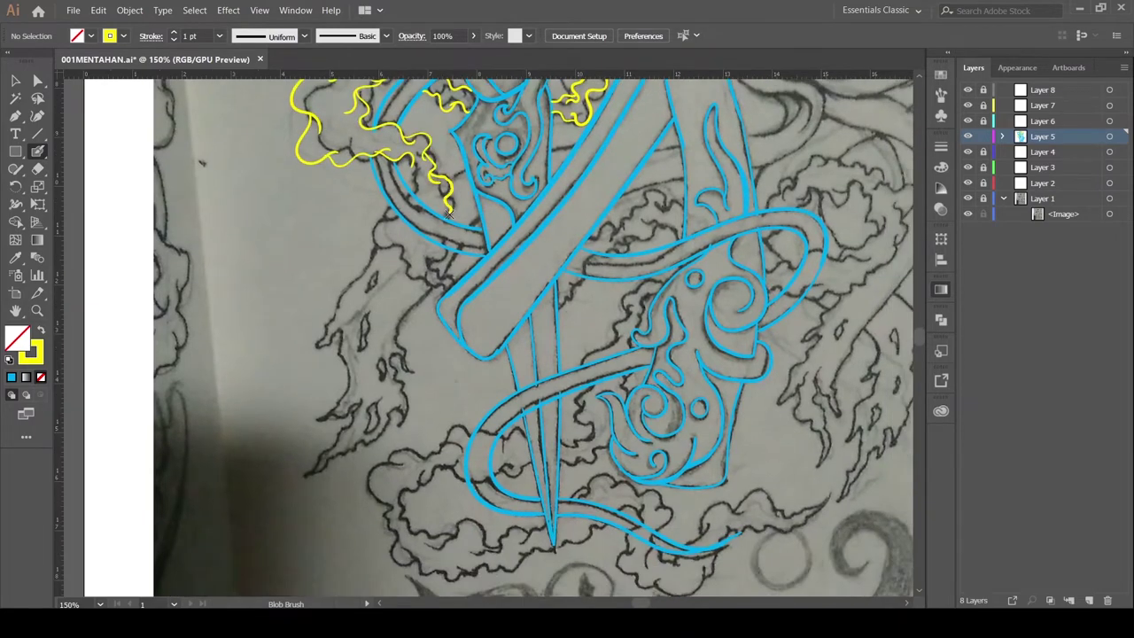
scroll(411, 195, down, 2)
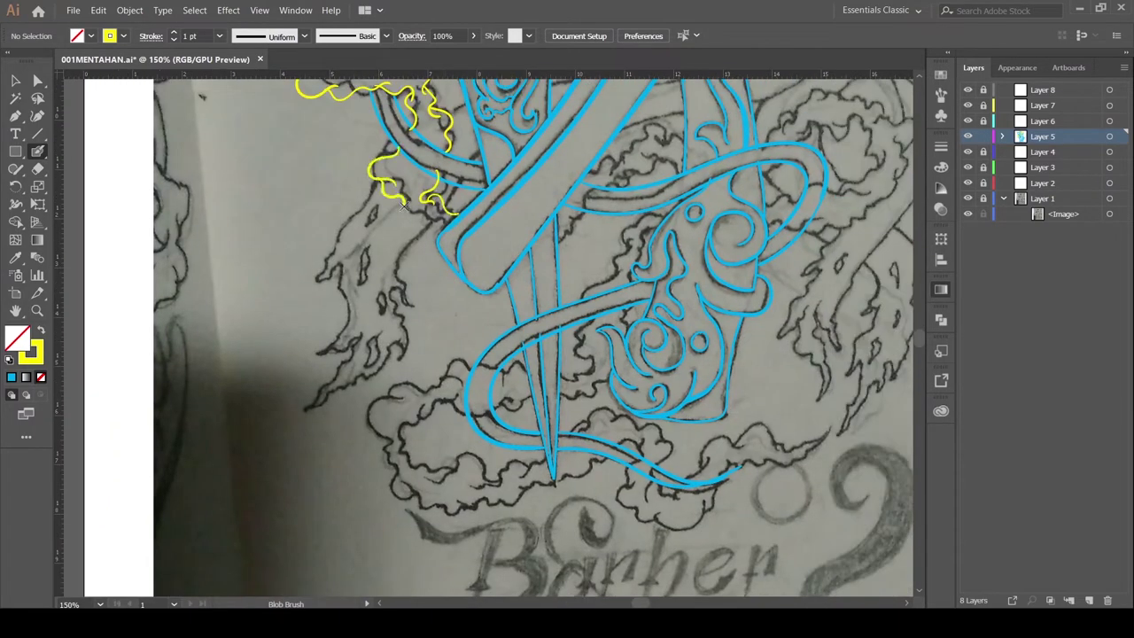
scroll(404, 204, right, 6)
scroll(317, 287, up, 2)
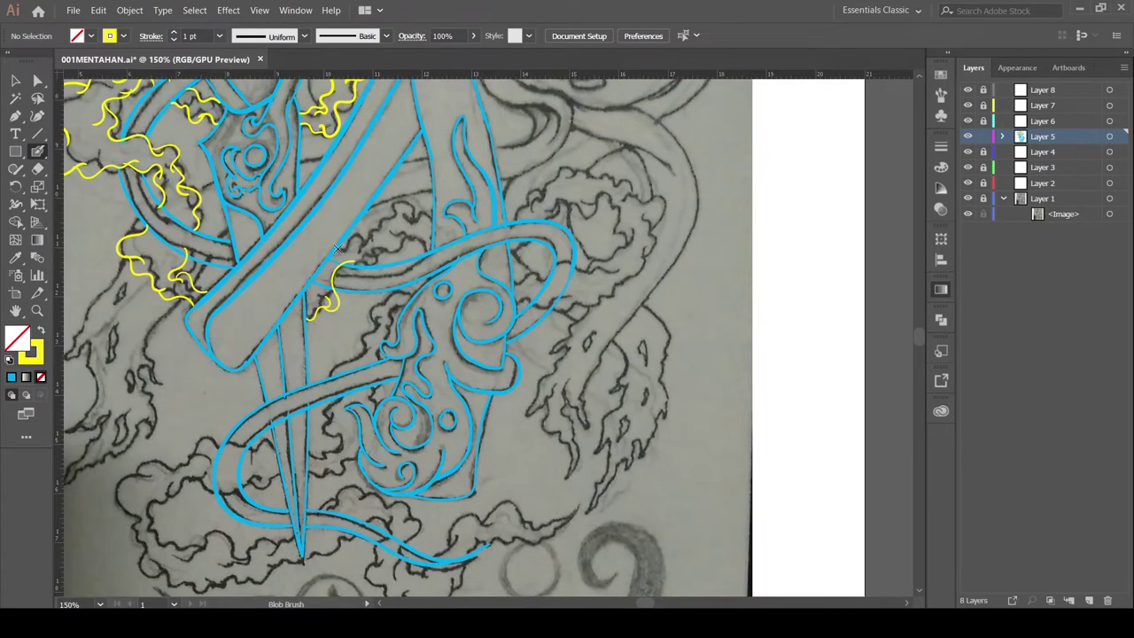
scroll(388, 256, up, 3)
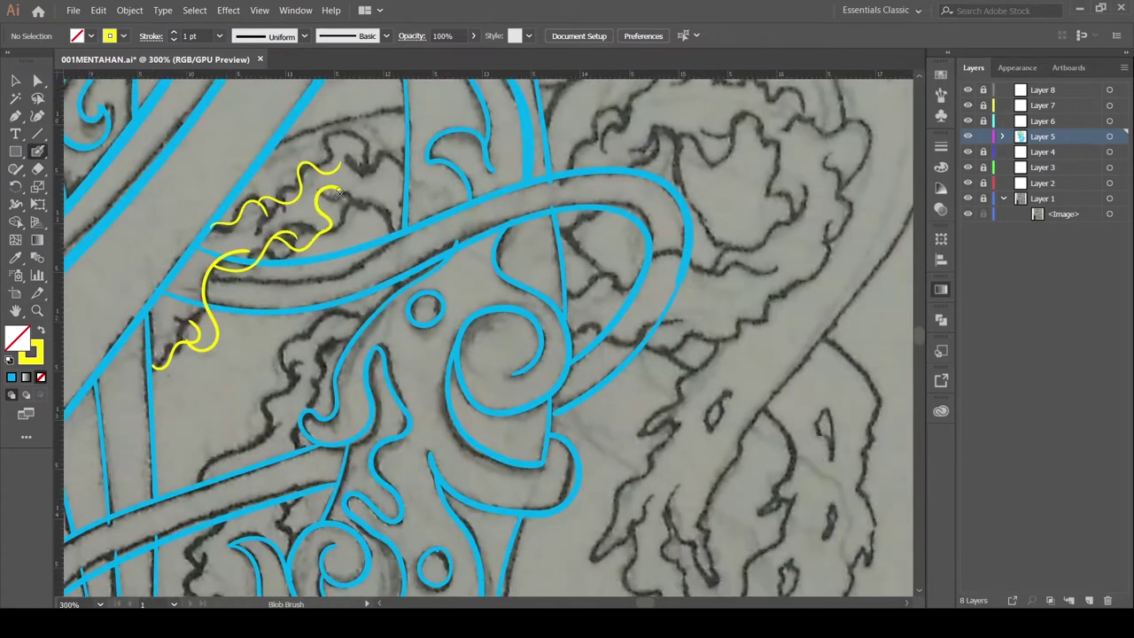
scroll(372, 168, right, 4)
scroll(372, 168, up, 2)
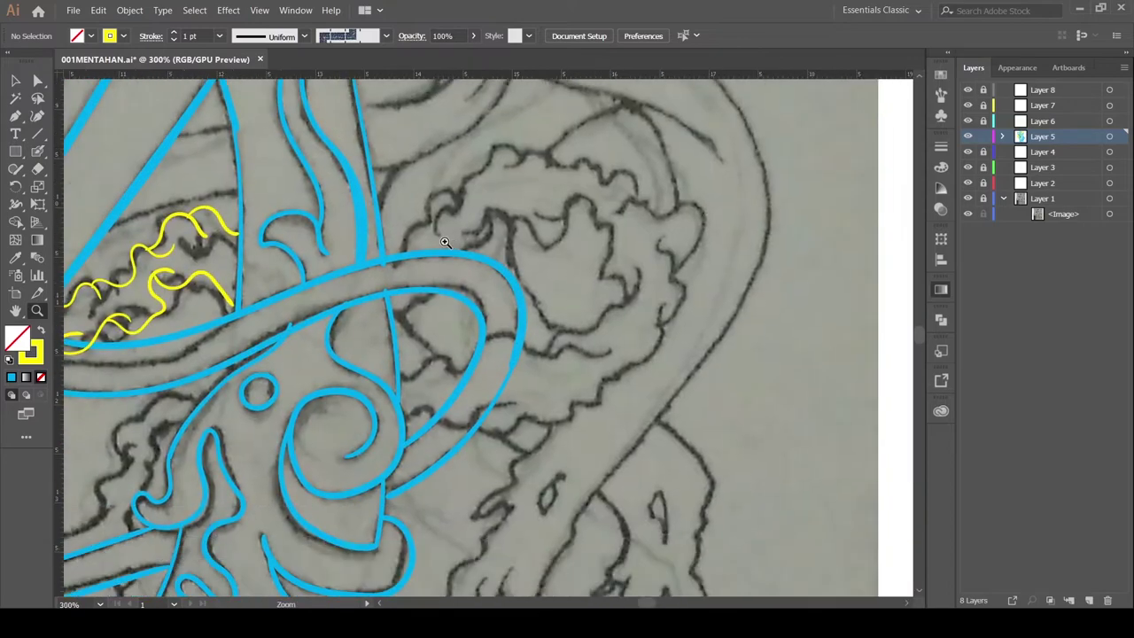
mouse_move(382, 226)
mouse_down()
mouse_move(410, 188)
mouse_move(575, 168)
mouse_up()
scroll(511, 184, right, 5)
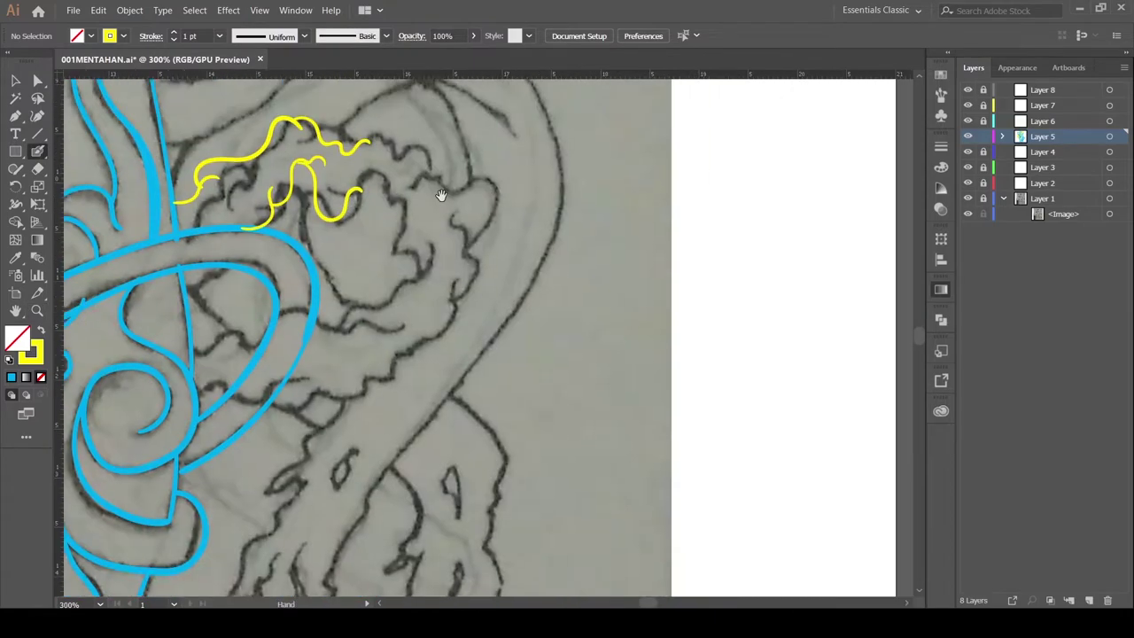
scroll(443, 189, right, 2)
drag(292, 212, 363, 157)
Add more wavy yellow cloud strokes, including one near the razor handle.
scroll(438, 191, left, 2)
mouse_move(354, 213)
mouse_down()
mouse_move(438, 191)
mouse_move(416, 261)
mouse_up()
mouse_move(372, 162)
mouse_down()
mouse_move(409, 221)
mouse_move(381, 274)
mouse_up()
scroll(381, 275, left, 5)
scroll(380, 274, down, 3)
mouse_move(651, 146)
mouse_down()
mouse_move(472, 262)
mouse_move(381, 238)
mouse_move(700, 206)
mouse_up()
mouse_move(510, 182)
mouse_down()
mouse_move(445, 195)
mouse_move(388, 288)
mouse_up()
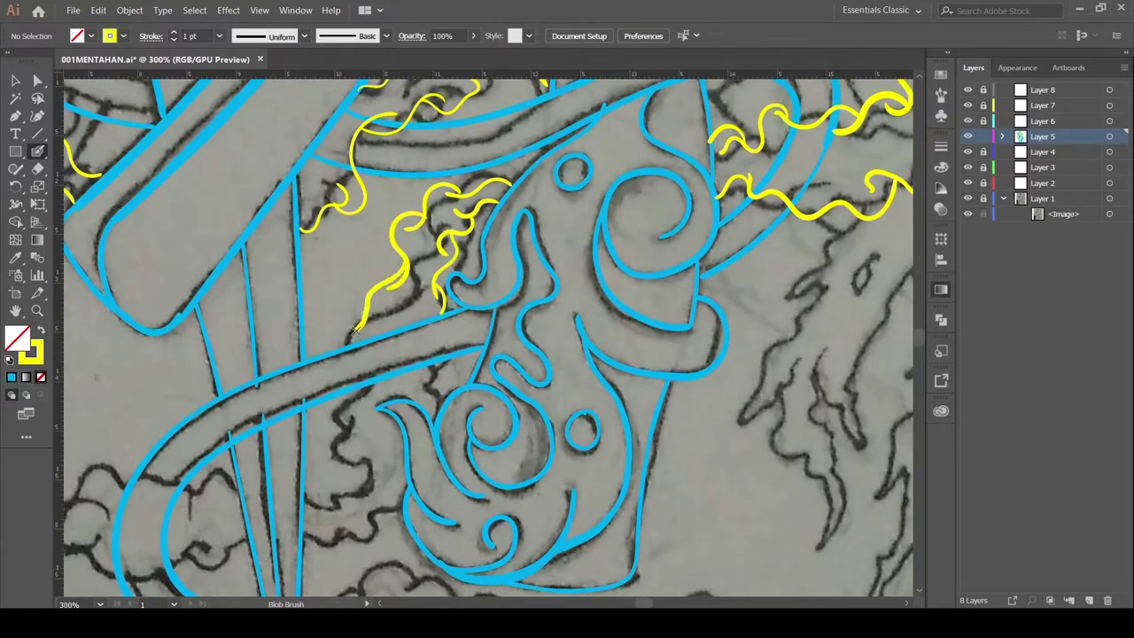
Trace a wiggly yellow cloud line downward and an arc beside the blade.
scroll(372, 302, down, 5)
drag(430, 156, 420, 174)
drag(329, 226, 289, 296)
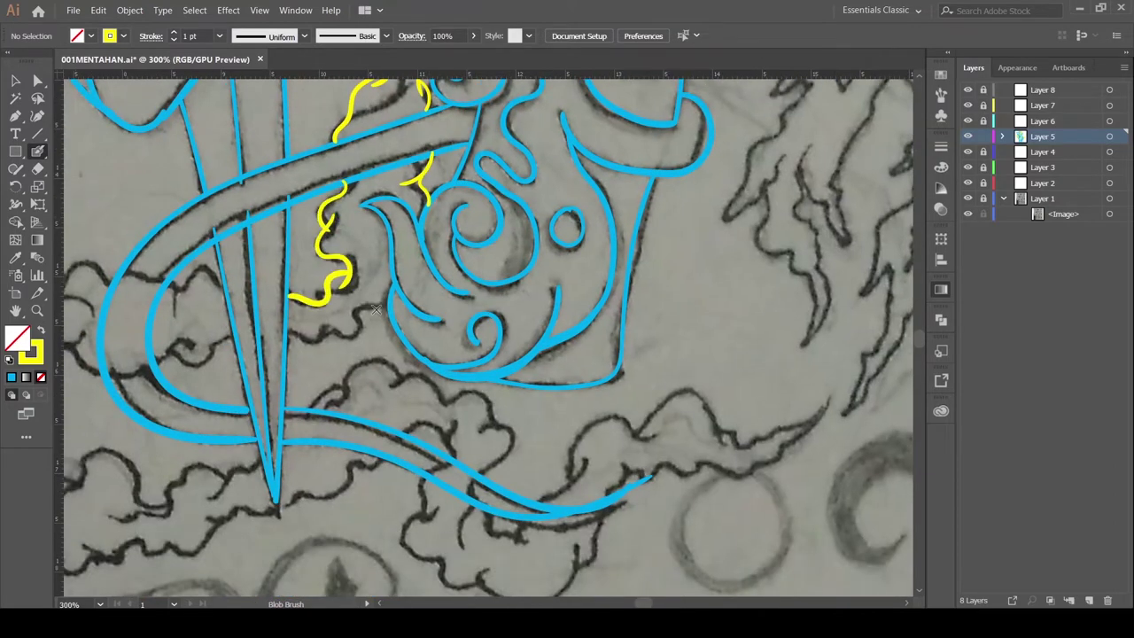
drag(301, 335, 477, 212)
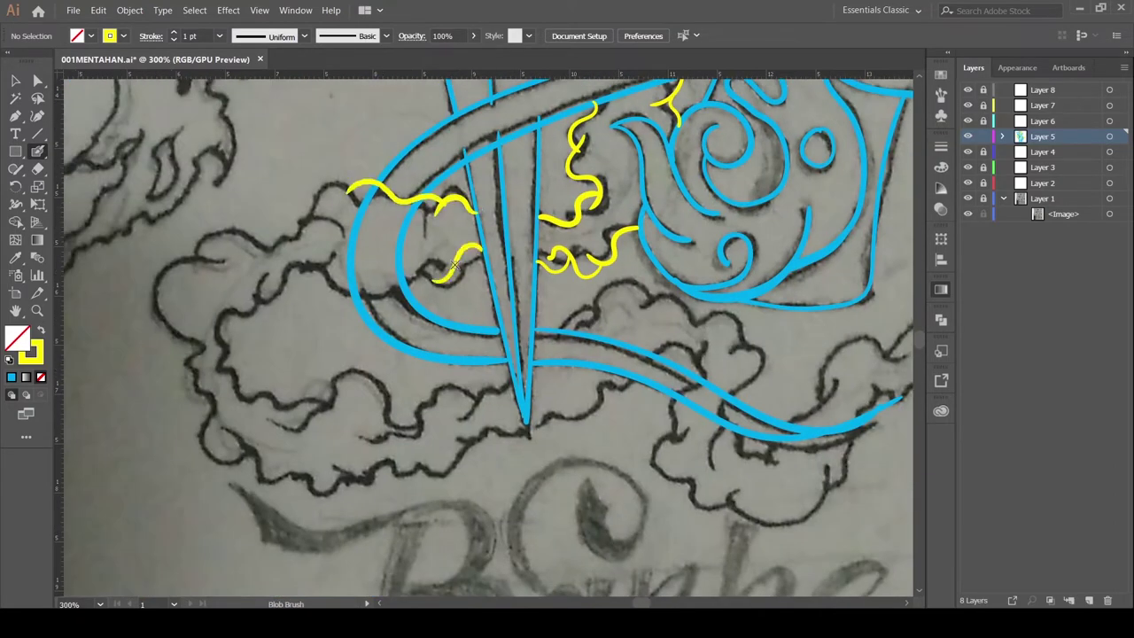
mouse_move(379, 182)
mouse_down()
mouse_move(512, 204)
mouse_move(378, 239)
mouse_up()
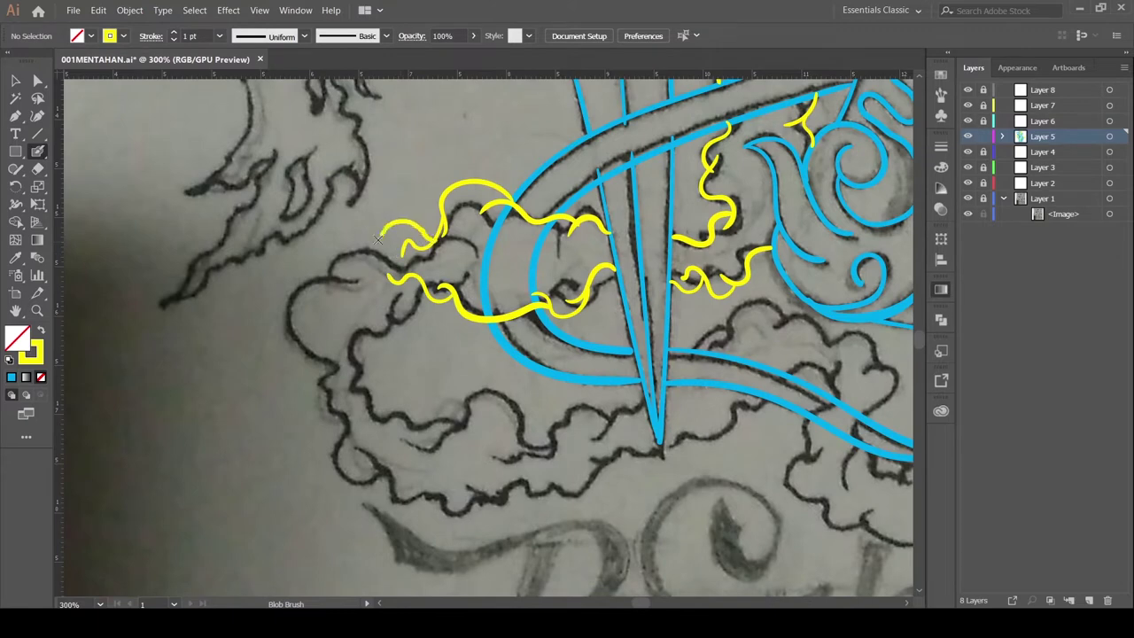
Outline the large left cloud in yellow with its inner curls.
drag(411, 277, 338, 163)
drag(239, 163, 279, 358)
drag(287, 221, 346, 328)
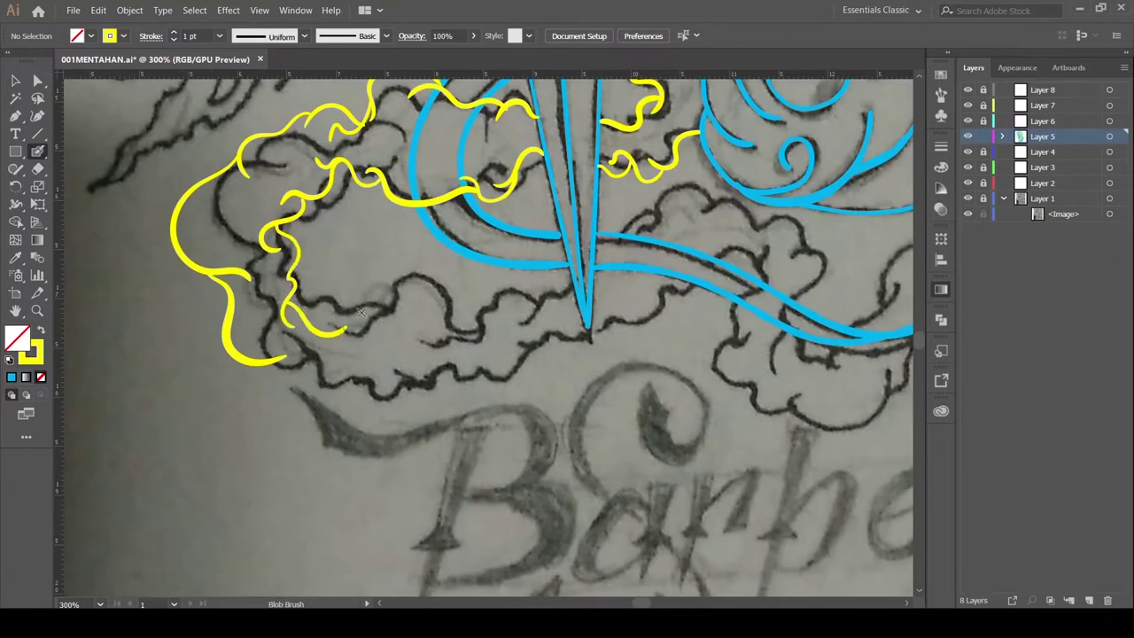
drag(266, 363, 372, 398)
mouse_move(287, 306)
mouse_down()
mouse_move(364, 306)
mouse_move(465, 274)
mouse_up()
mouse_move(372, 399)
mouse_down()
mouse_move(451, 372)
mouse_move(278, 399)
mouse_up()
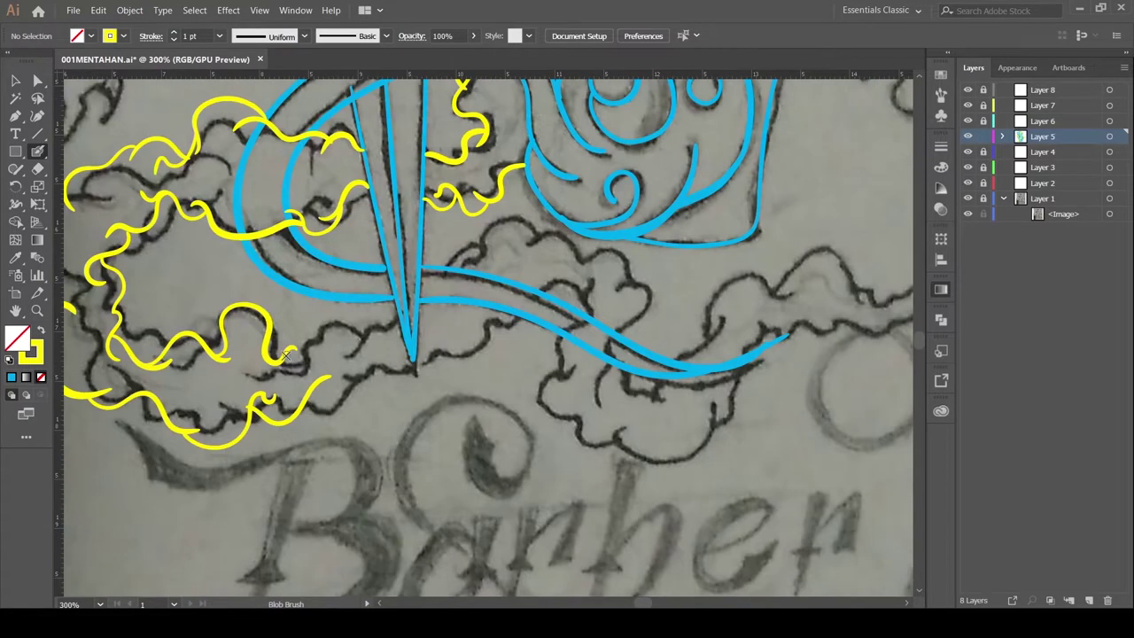
drag(292, 346, 395, 319)
Trace the bottom cloud edge in yellow, then try a magenta curve and undo it.
drag(370, 403, 219, 447)
drag(219, 448, 334, 389)
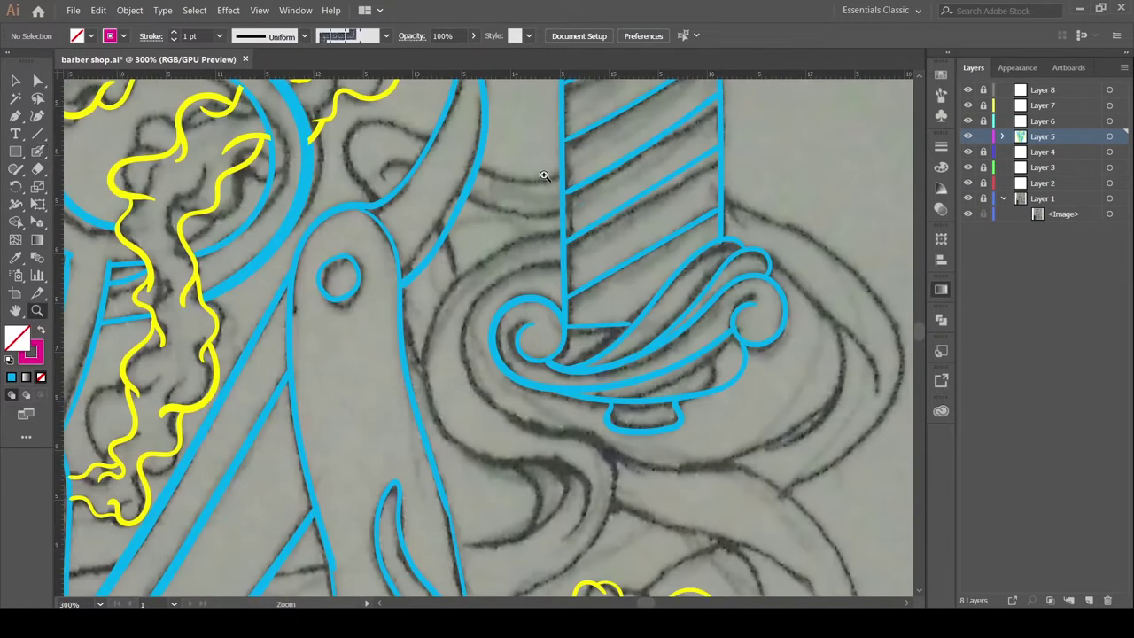
drag(560, 173, 379, 203)
key(ctrl+z)
Redraw the top magenta curve and trace the long magenta S-curve down the middle.
mouse_move(563, 174)
mouse_down()
mouse_move(380, 204)
mouse_move(390, 213)
mouse_up()
scroll(452, 265, down, 3)
mouse_move(536, 108)
mouse_down()
mouse_move(481, 328)
mouse_move(544, 409)
mouse_up()
scroll(497, 292, down, 1)
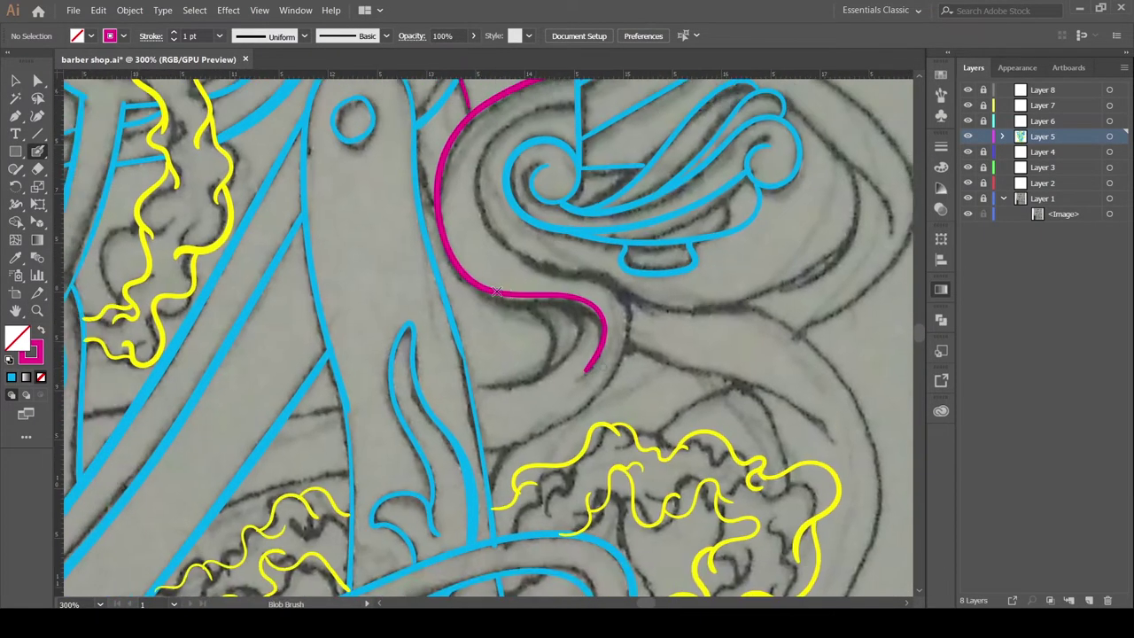
drag(497, 291, 467, 383)
mouse_move(576, 104)
mouse_down()
mouse_move(541, 266)
mouse_move(479, 443)
mouse_up()
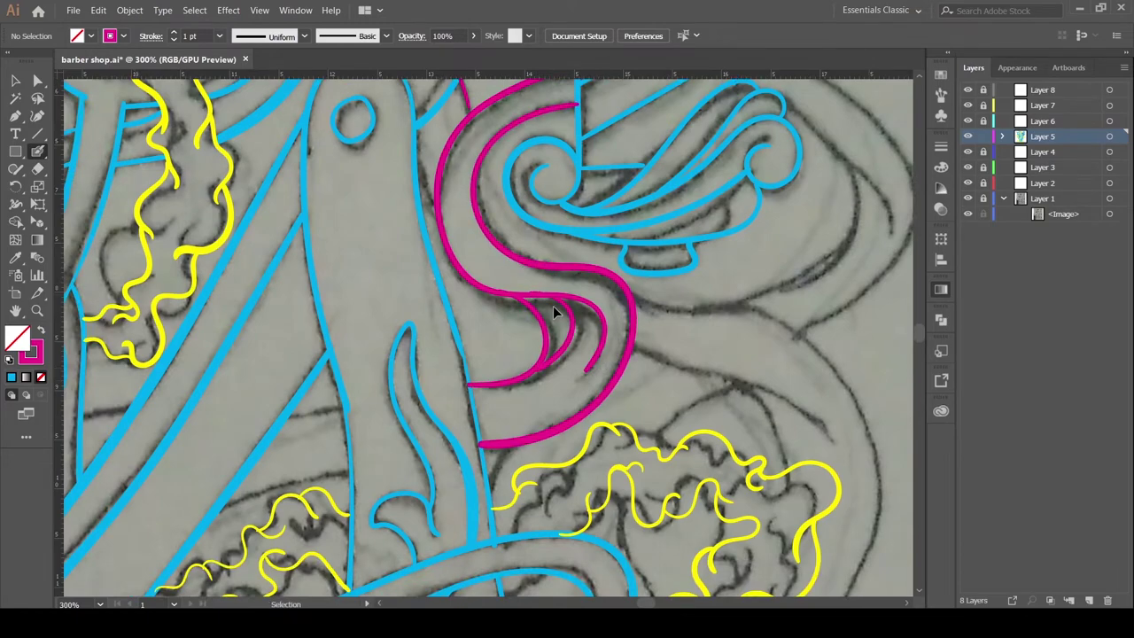
Trace the jagged flame edges in magenta.
scroll(553, 312, down, 2)
scroll(427, 264, up, 3)
scroll(580, 271, down, 10)
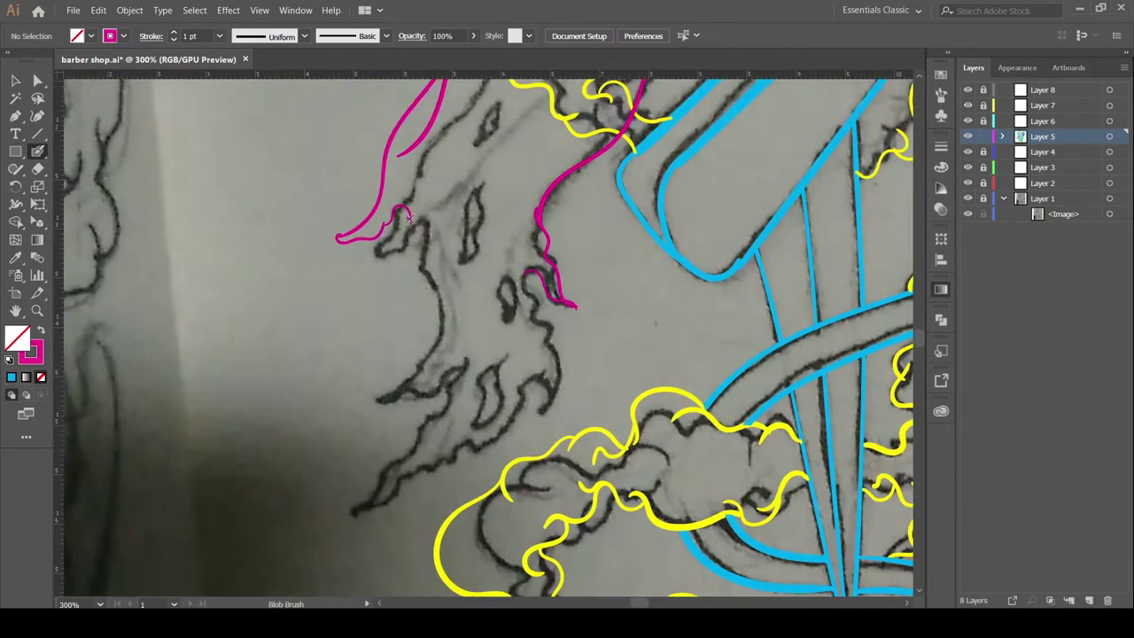
drag(538, 241, 505, 312)
drag(504, 313, 566, 211)
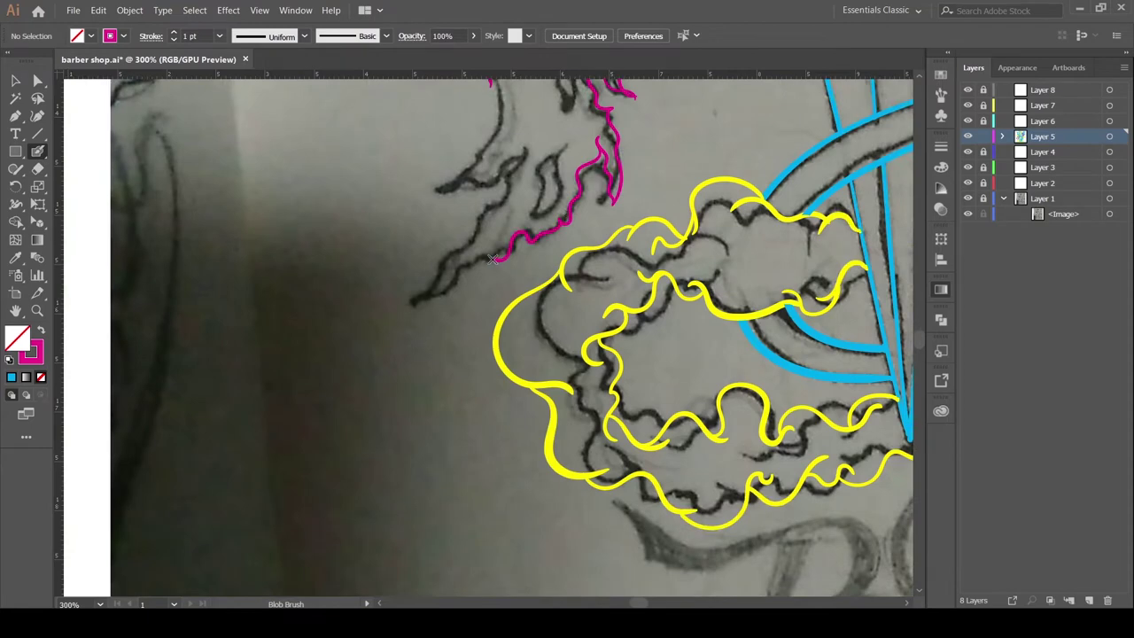
drag(493, 258, 433, 303)
Trace a closed magenta loop around a flame detail and zoom in to 1200%.
scroll(432, 303, up, 2)
scroll(432, 303, right, 1)
scroll(483, 218, up, 1)
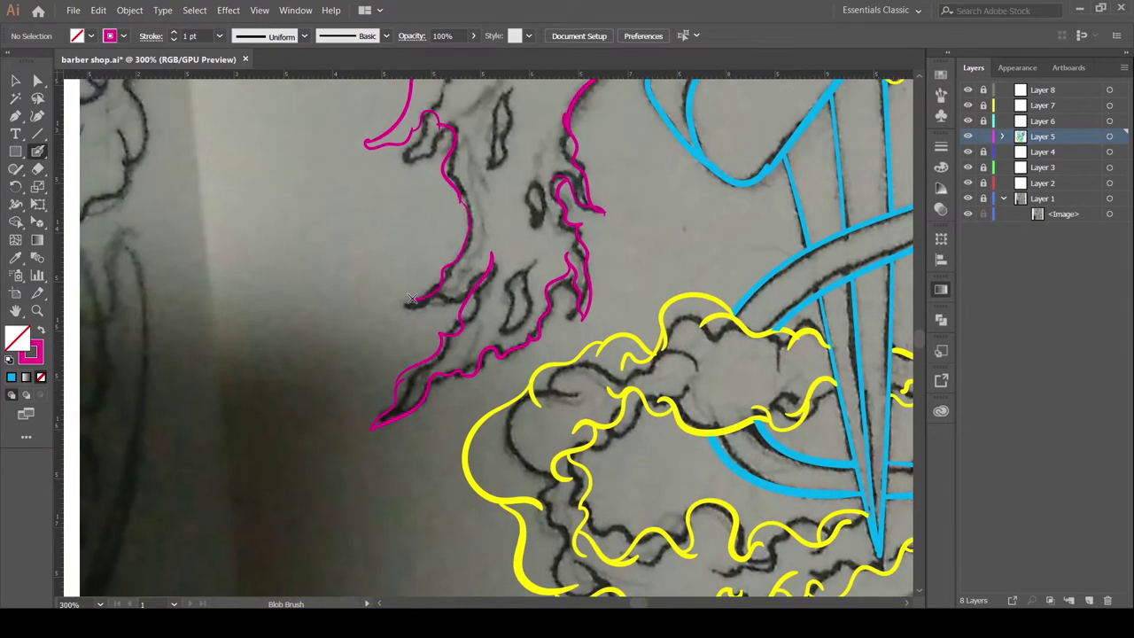
scroll(411, 299, up, 3)
scroll(504, 257, up, 1)
drag(503, 246, 510, 258)
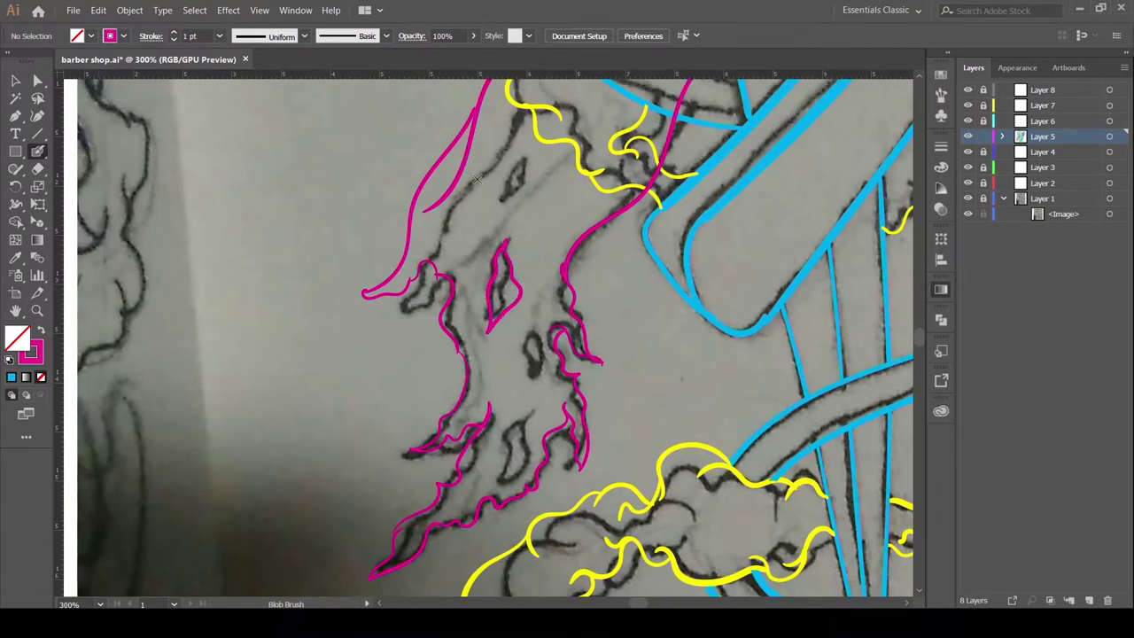
scroll(516, 156, down, 5)
scroll(503, 210, down, 1)
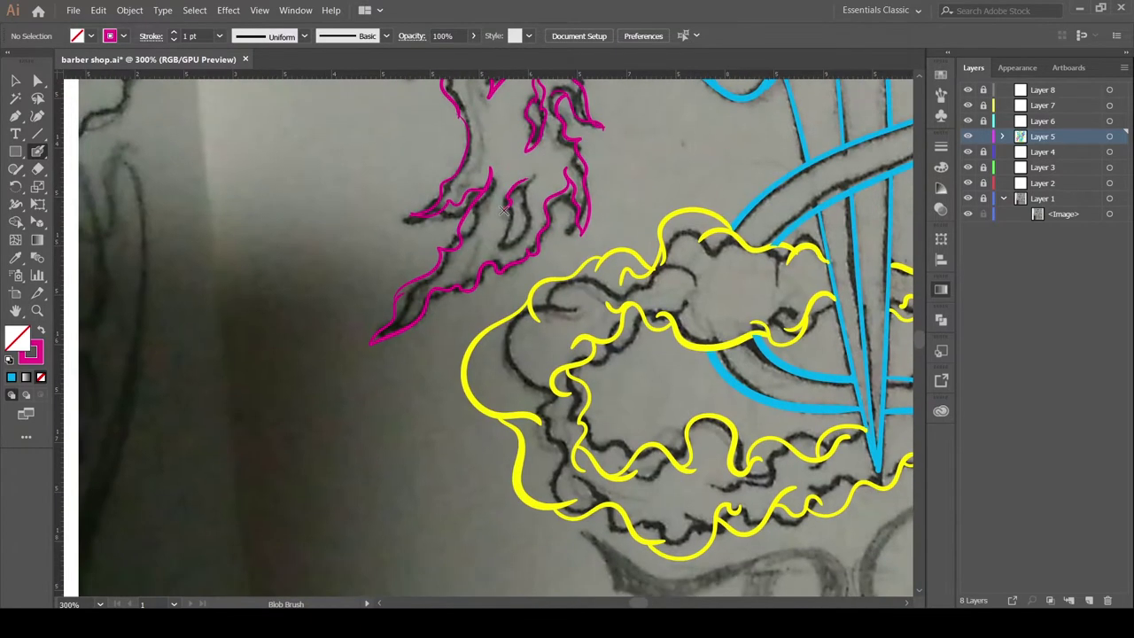
scroll(541, 164, up, 2)
scroll(488, 278, up, 1)
Navigate to the overlapping magenta stroke ends, switching between Eraser and Blob Brush.
scroll(488, 278, up, 1)
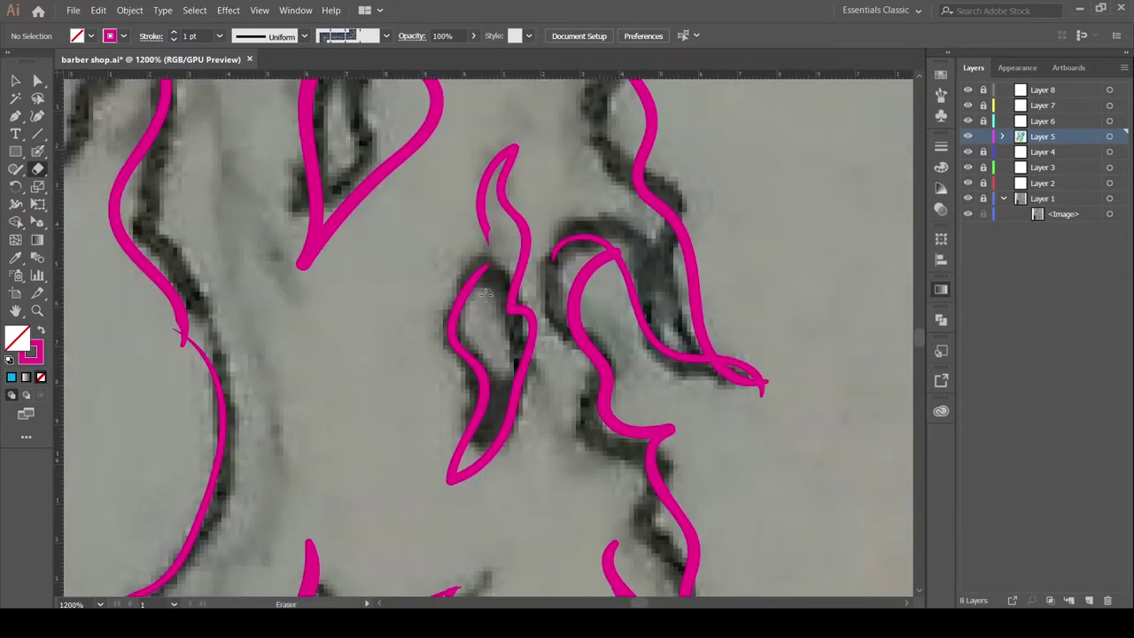
scroll(496, 256, up, 5)
key(shift+e)
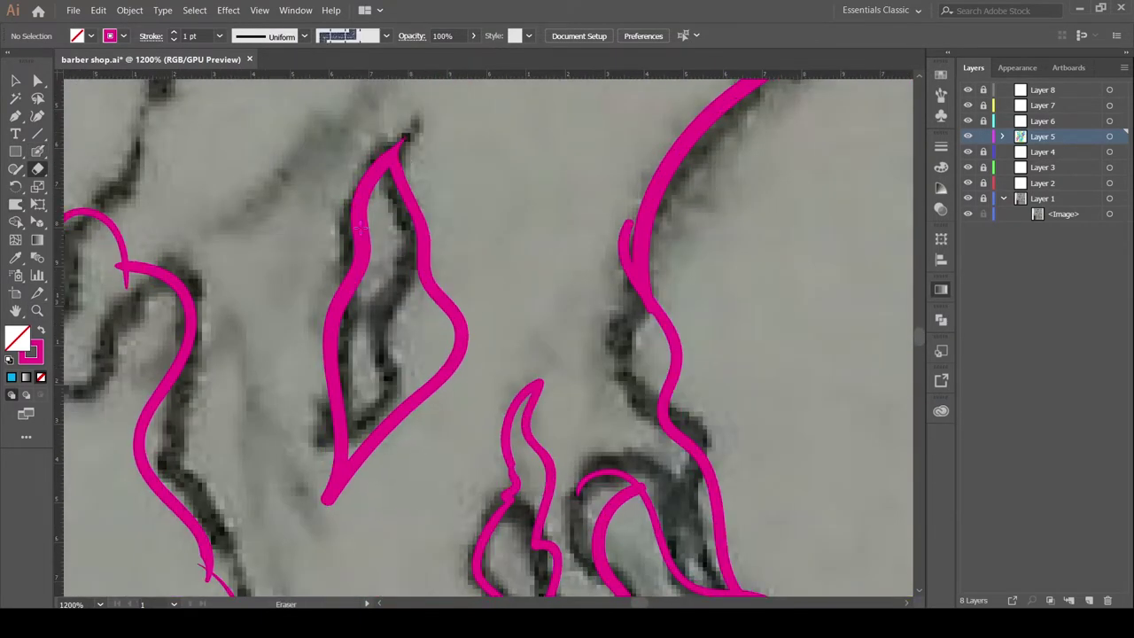
scroll(359, 229, left, 6)
scroll(381, 203, down, 2)
key(shift+b)
scroll(366, 256, down, 5)
scroll(366, 257, right, 3)
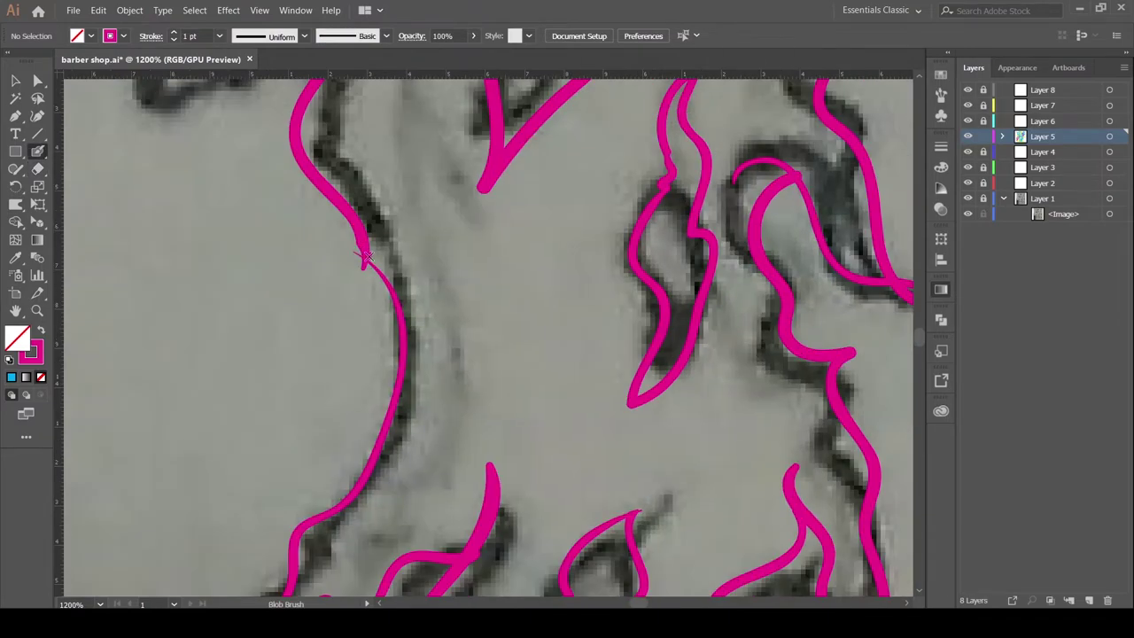
scroll(333, 239, down, 8)
scroll(260, 253, right, 3)
scroll(260, 253, down, 5)
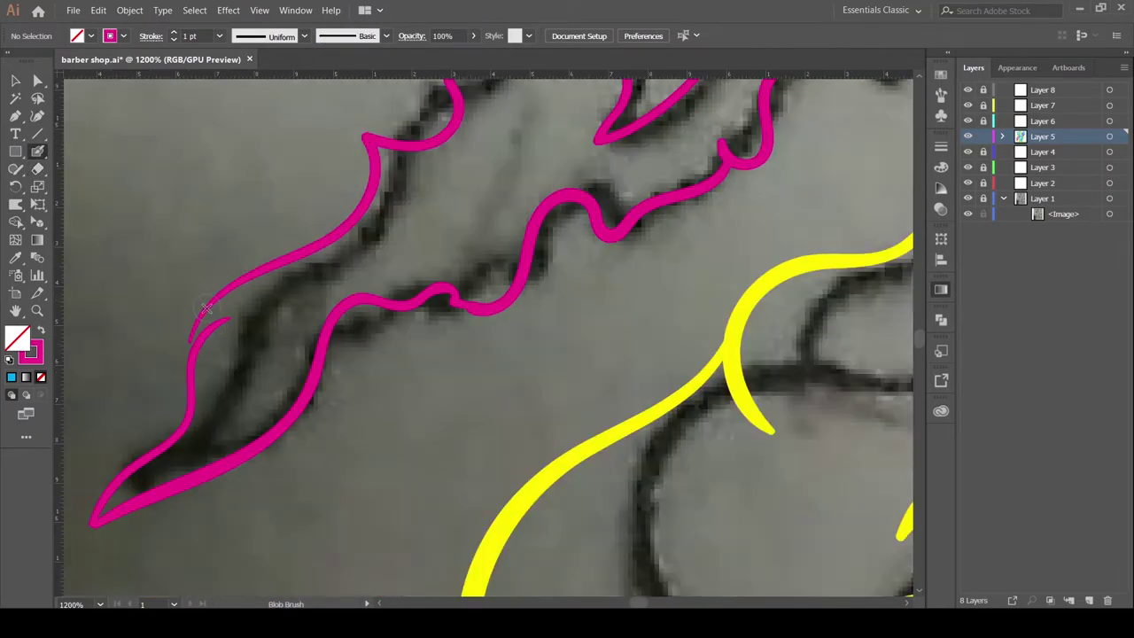
scroll(268, 272, right, 2)
scroll(268, 272, up, 8)
Erase three stray overlapping ends of the magenta flame strokes.
key(shift+e)
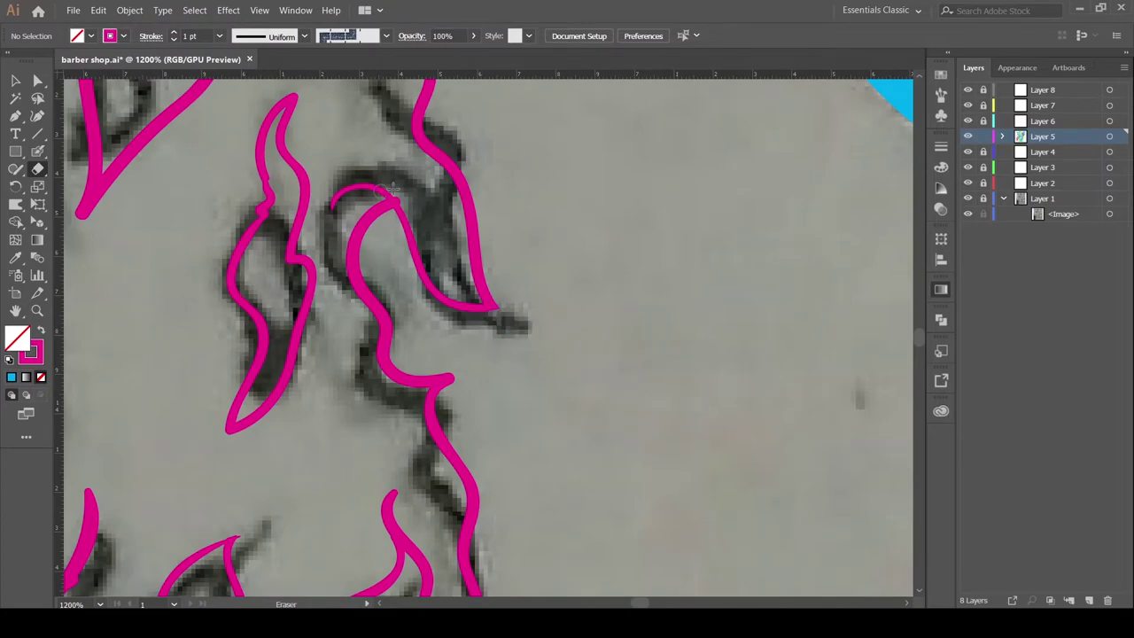
mouse_move(385, 186)
mouse_down()
mouse_move(365, 184)
mouse_move(398, 291)
mouse_up()
scroll(365, 184, up, 5)
scroll(372, 254, down, 5)
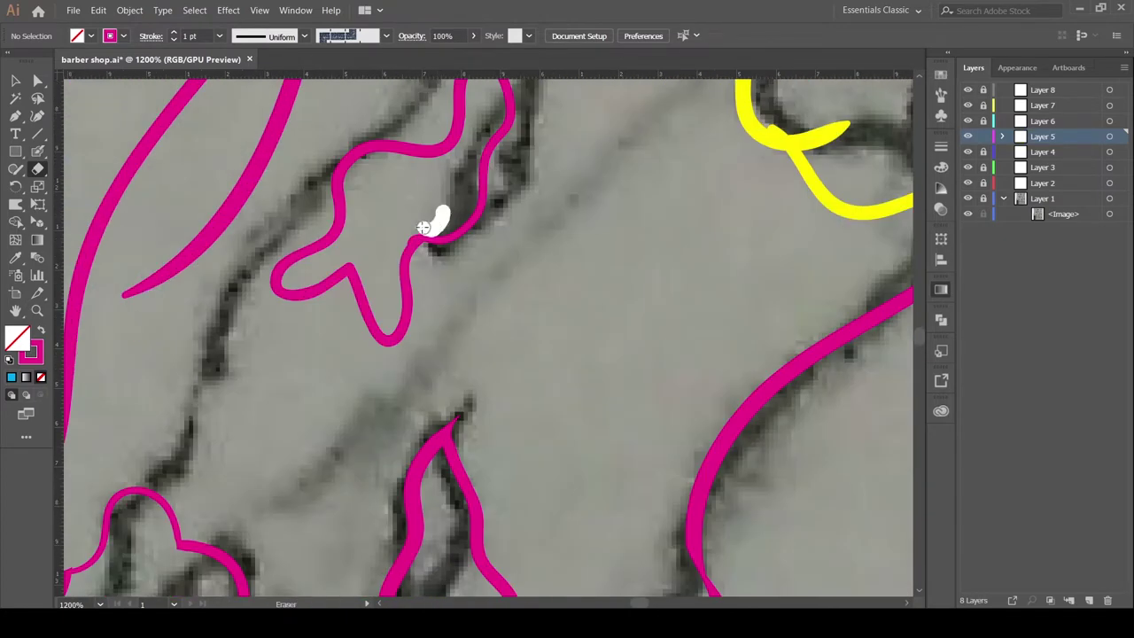
drag(518, 137, 501, 171)
scroll(501, 171, up, 3)
drag(384, 157, 349, 254)
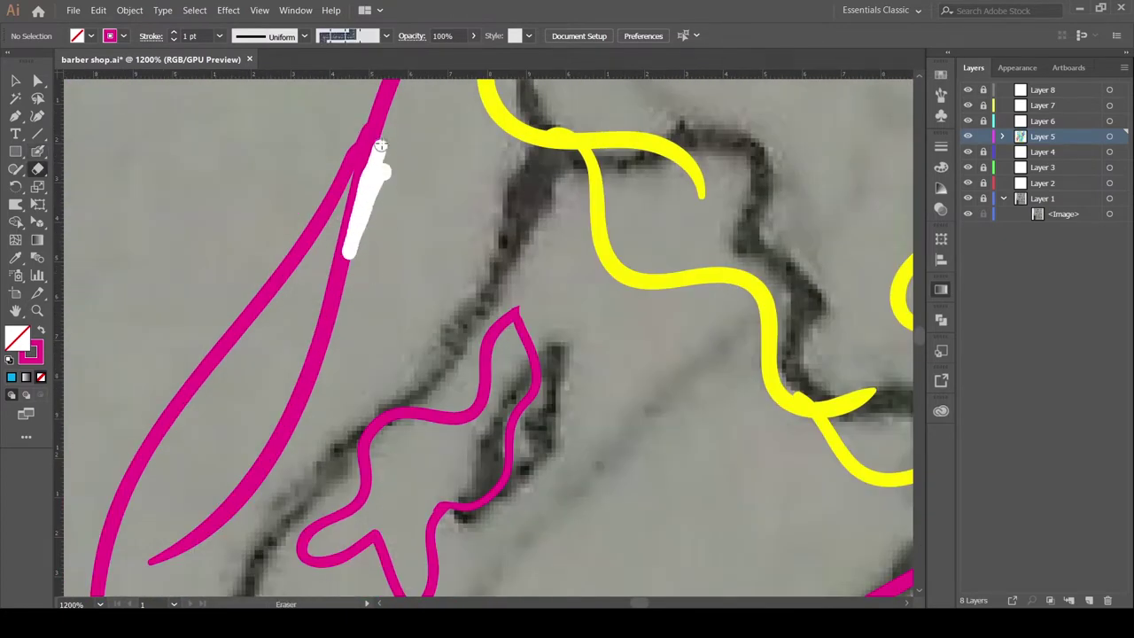
scroll(303, 312, up, 1)
scroll(303, 312, down, 5)
key(shift+x)
Zoom in beside the pole and trace the curve right of its base in magenta.
key(z)
alt+click(545, 257)
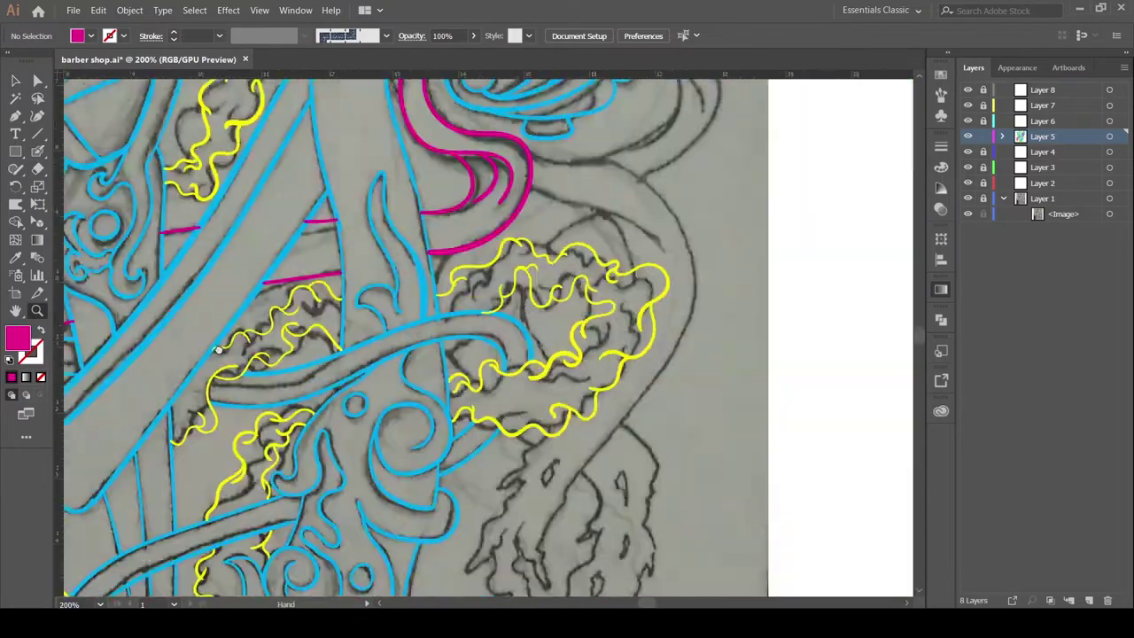
click(545, 257)
key(b)
drag(405, 177, 481, 403)
key(shift+x)
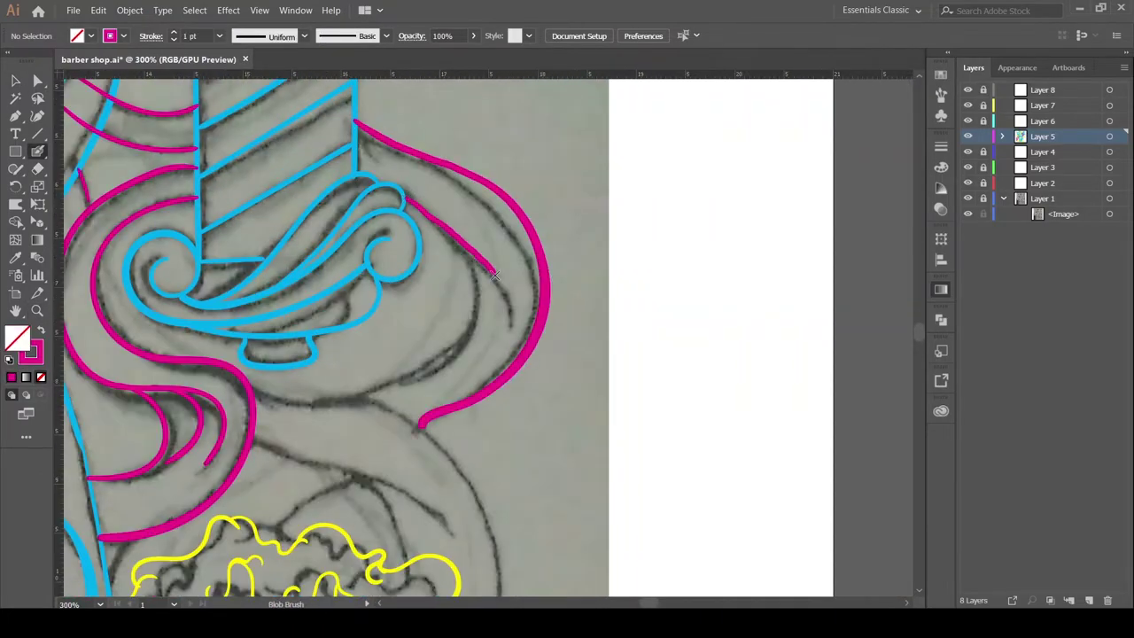
drag(413, 201, 454, 344)
mouse_move(455, 344)
mouse_down()
mouse_move(538, 123)
mouse_move(478, 193)
mouse_up()
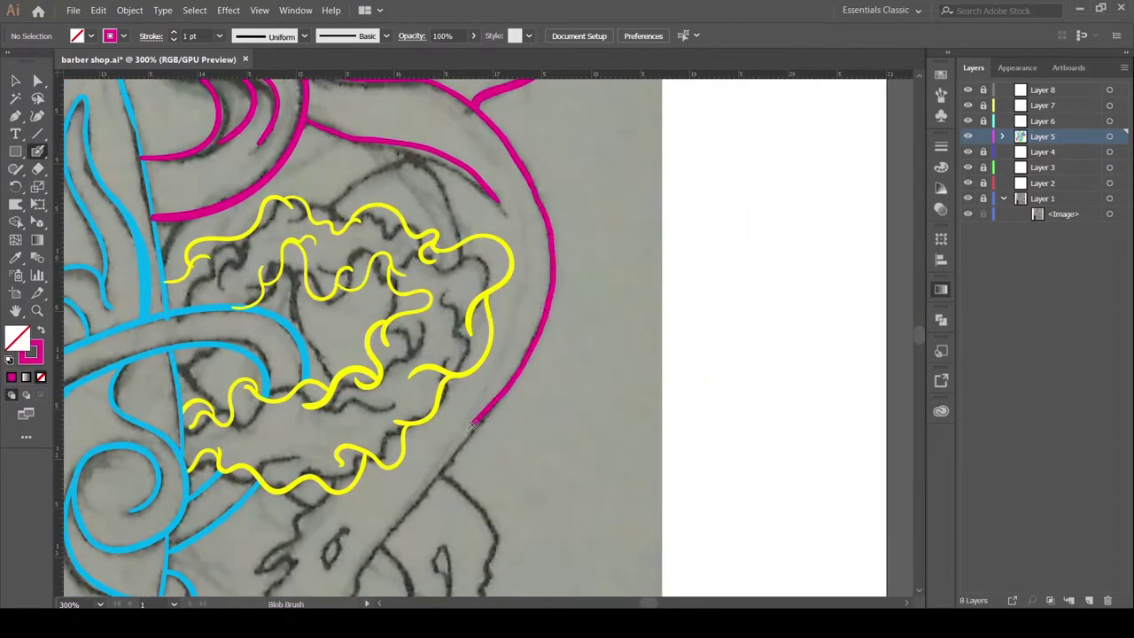
Trace a flame outline below the pole in magenta.
drag(479, 377, 461, 151)
drag(364, 302, 402, 153)
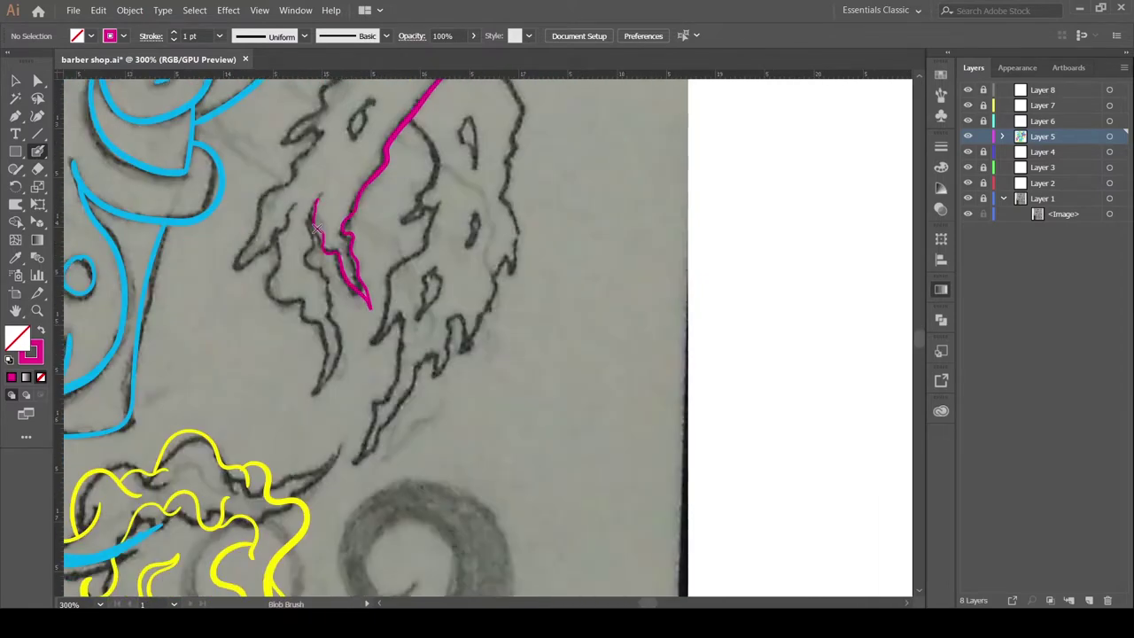
drag(303, 399, 327, 419)
drag(316, 221, 258, 277)
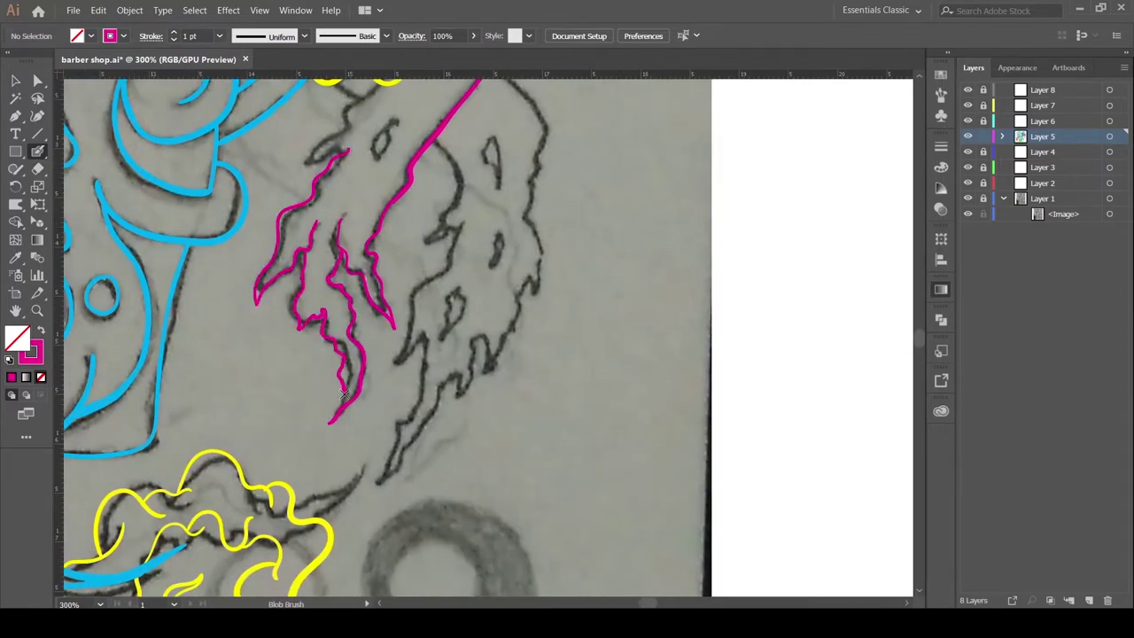
Undo the last flame stroke and redraw the flame's right edge and hook in magenta.
drag(343, 395, 390, 590)
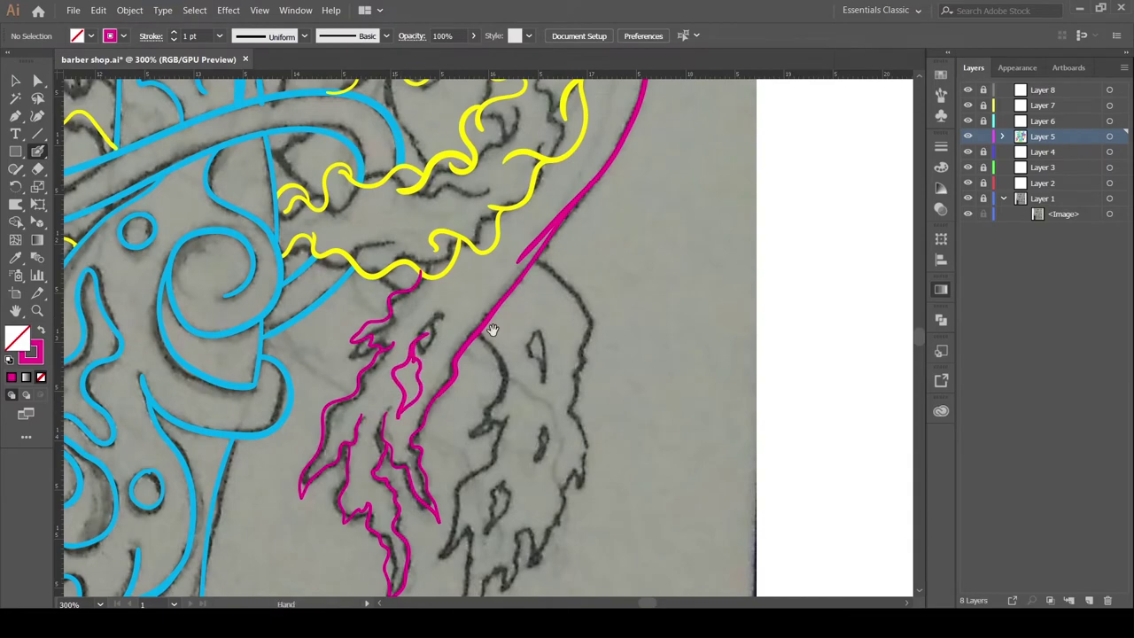
drag(492, 331, 510, 587)
mouse_move(496, 496)
mouse_down()
mouse_move(481, 328)
mouse_move(468, 383)
mouse_up()
mouse_move(531, 531)
mouse_down()
mouse_move(398, 354)
mouse_move(418, 225)
mouse_up()
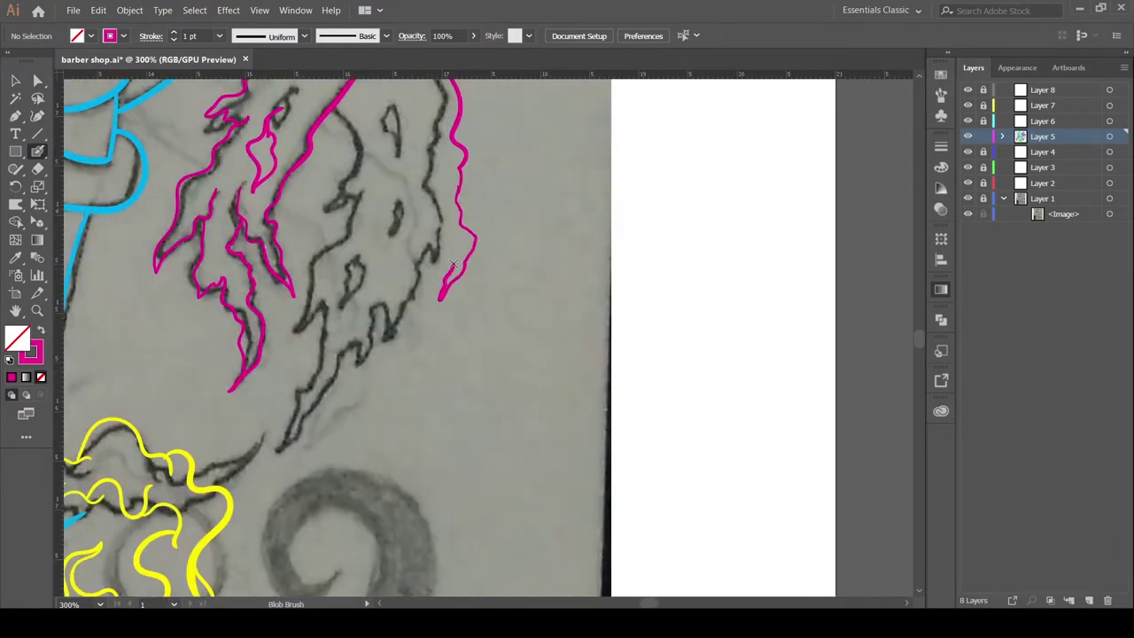
key(ctrl+z)
drag(460, 188, 473, 325)
mouse_move(363, 177)
mouse_down()
mouse_move(359, 252)
mouse_move(431, 170)
mouse_up()
drag(410, 199, 397, 274)
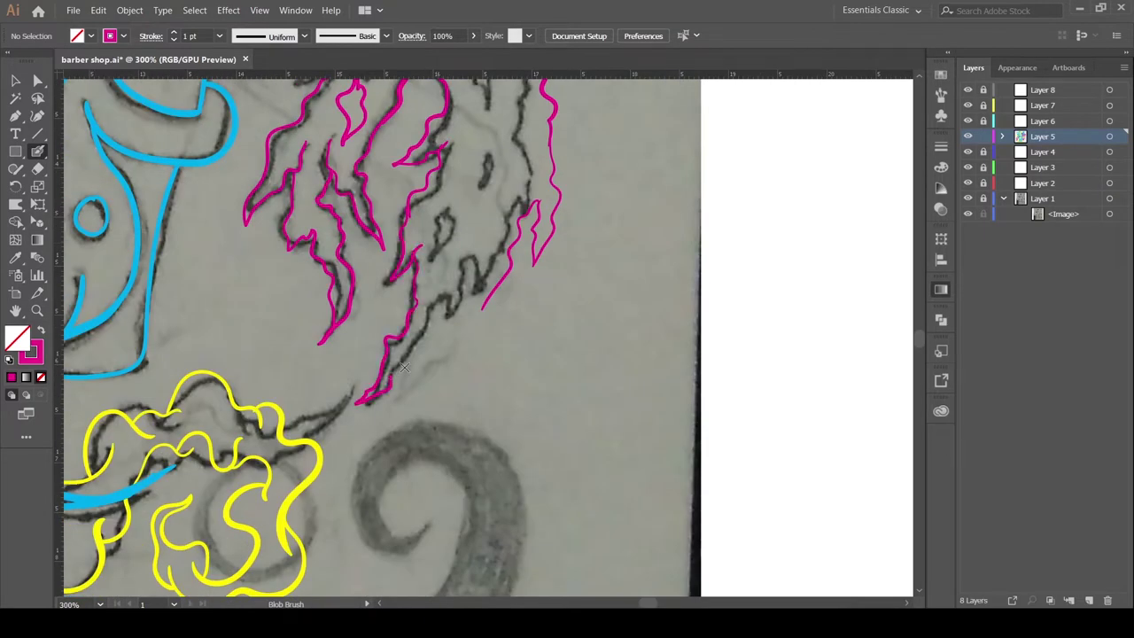
Add short magenta strokes to the remaining flame tips.
drag(481, 241, 469, 287)
scroll(458, 275, up, 3)
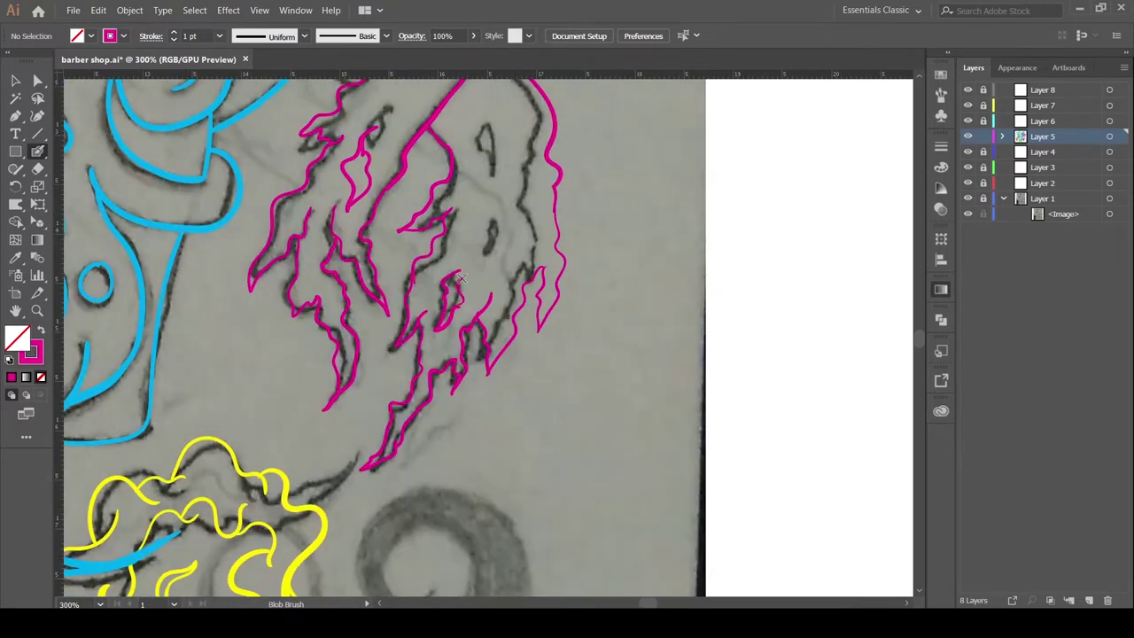
scroll(478, 199, up, 5)
drag(515, 224, 527, 235)
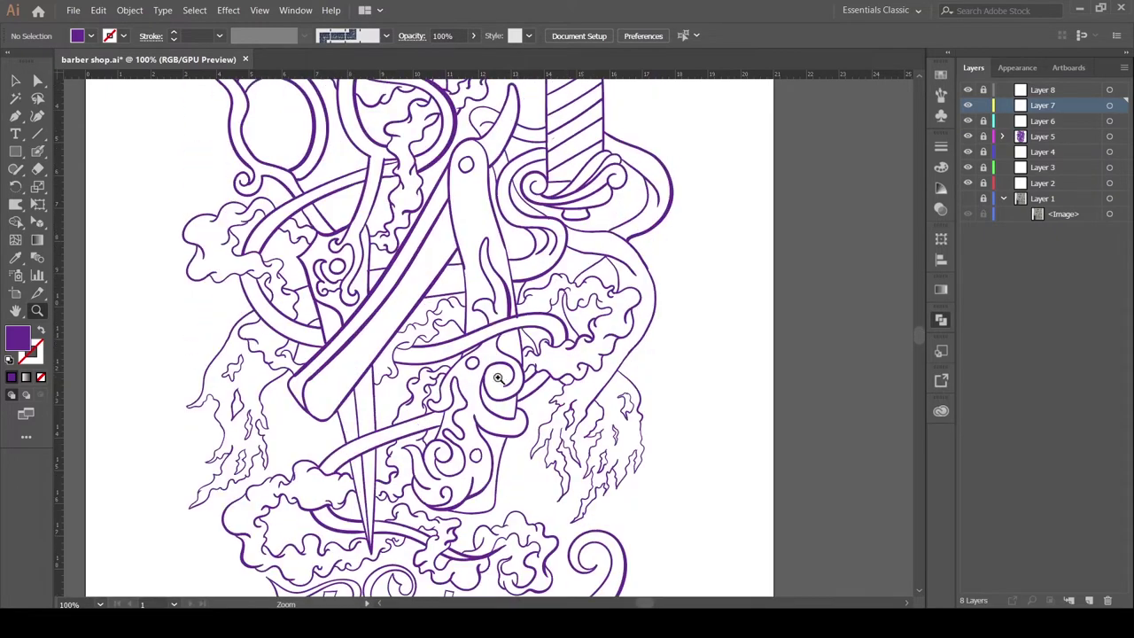
Zoom into the razor handle, switch to a purple stroke, and undo a first grain attempt.
click(438, 290)
key(shift+b)
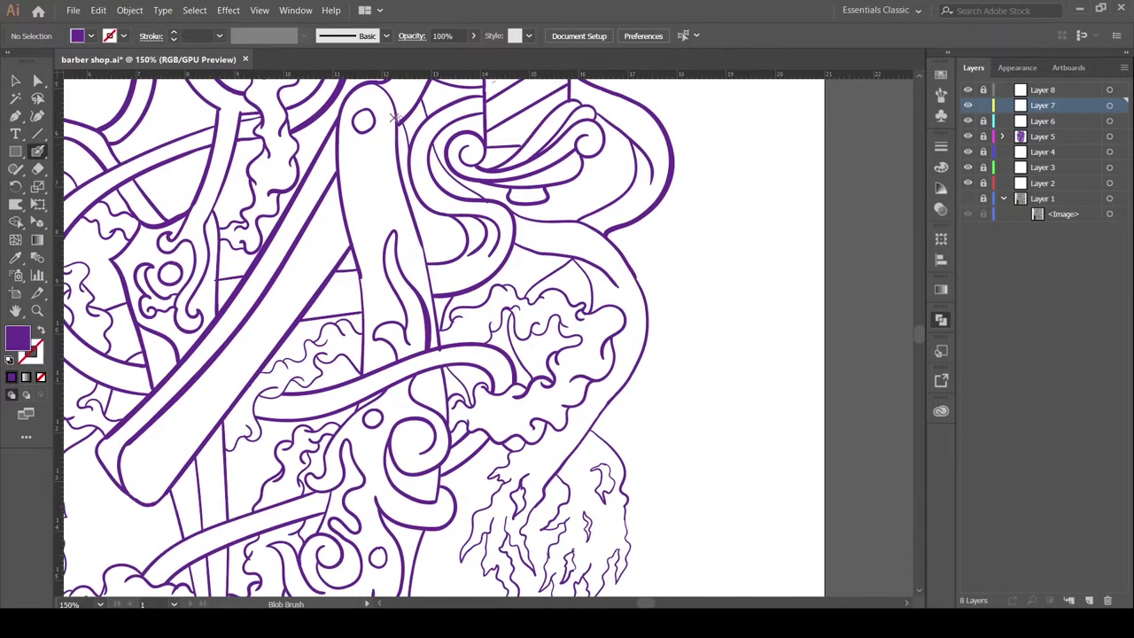
key(shift+x)
key(shift+x)
key(shift+x)
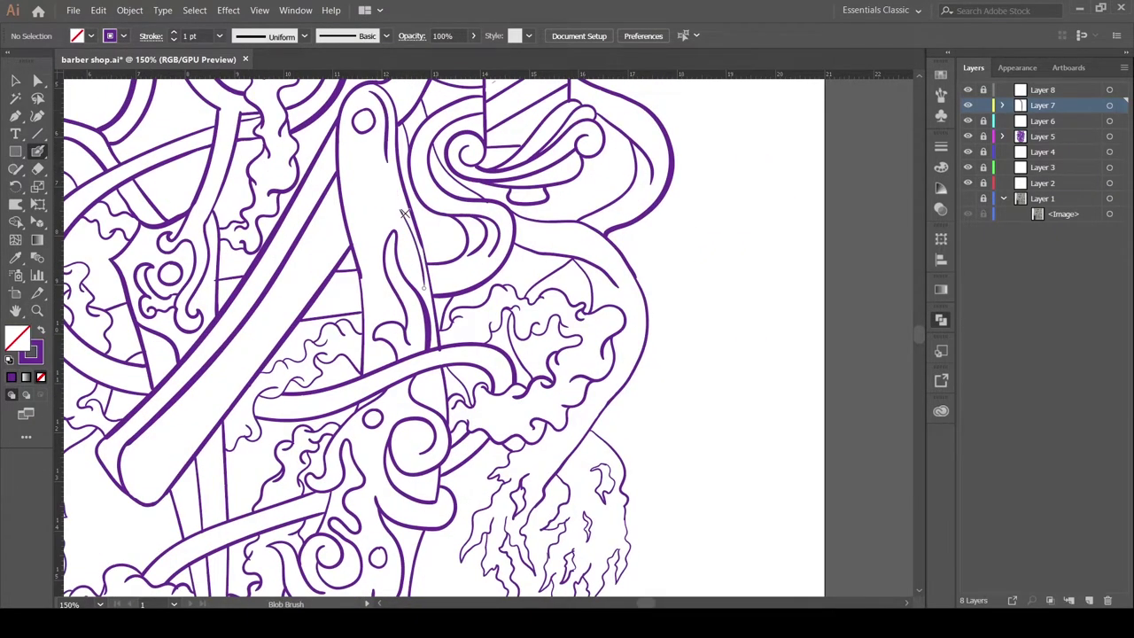
scroll(403, 212, left, 1)
drag(413, 222, 431, 211)
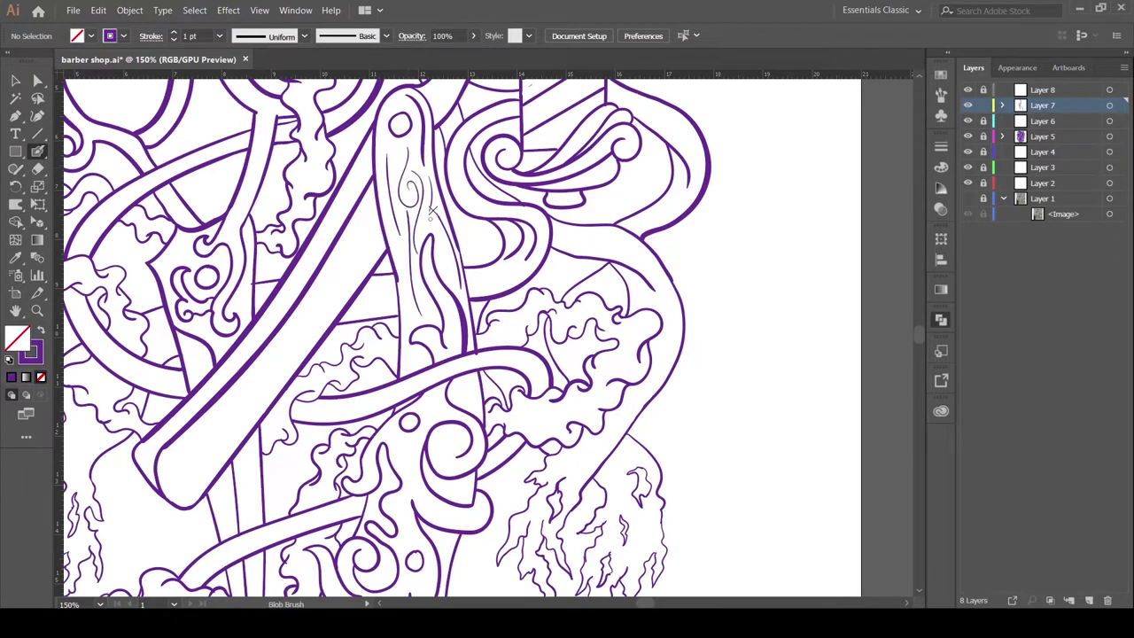
key(ctrl+z)
key(ctrl+z)
key(ctrl+z)
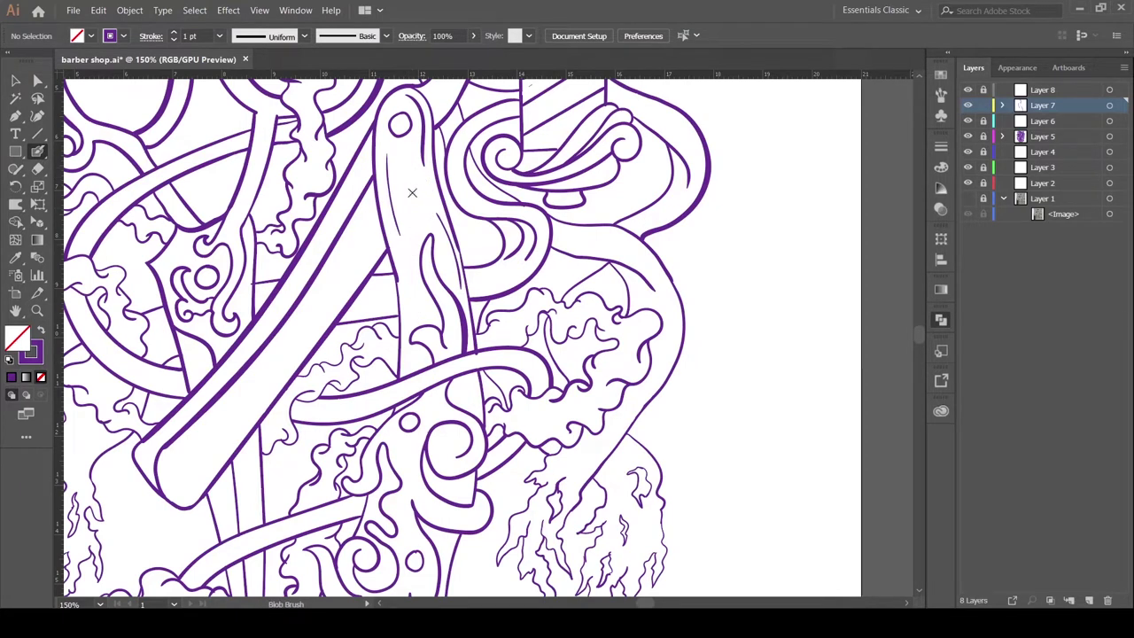
Draw swirling purple wood-grain lines across the razor handle, then select all the artwork.
scroll(413, 271, down, 3)
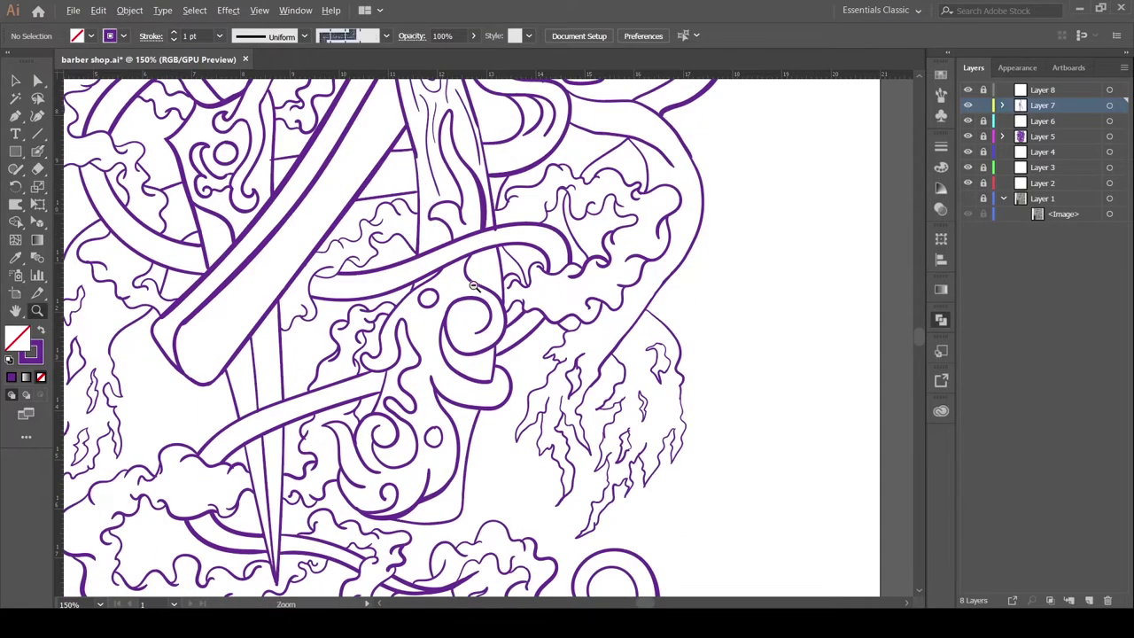
alt+scroll(413, 271, up, 2)
scroll(380, 277, down, 3)
scroll(379, 275, down, 2)
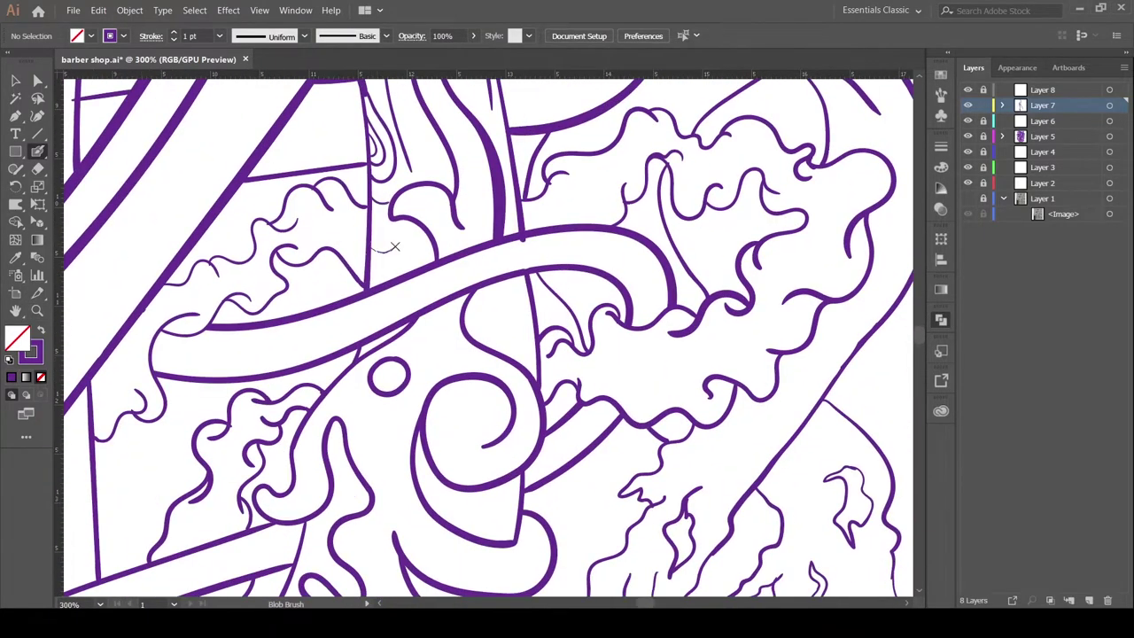
scroll(385, 237, up, 4)
drag(399, 308, 441, 318)
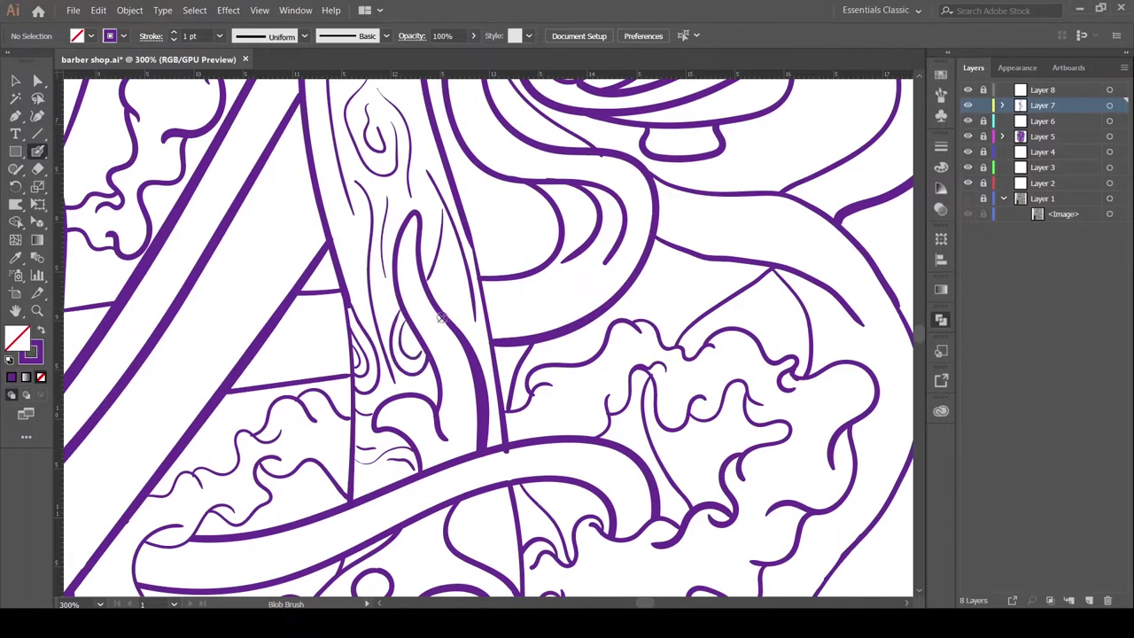
scroll(458, 227, down, 5)
scroll(478, 194, up, 3)
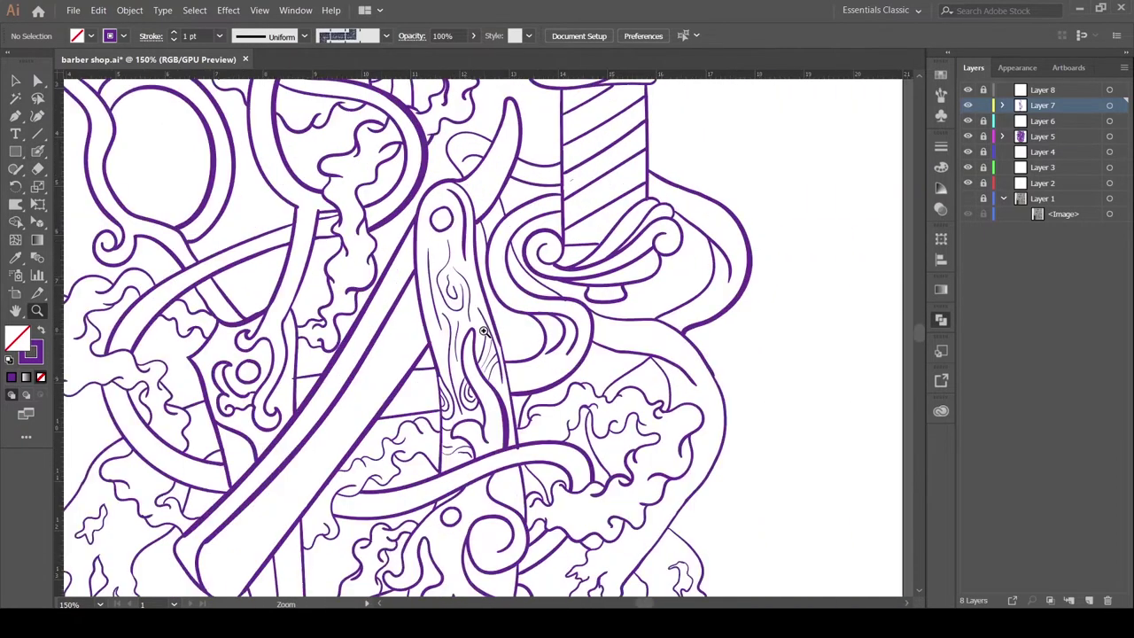
scroll(486, 180, up, 2)
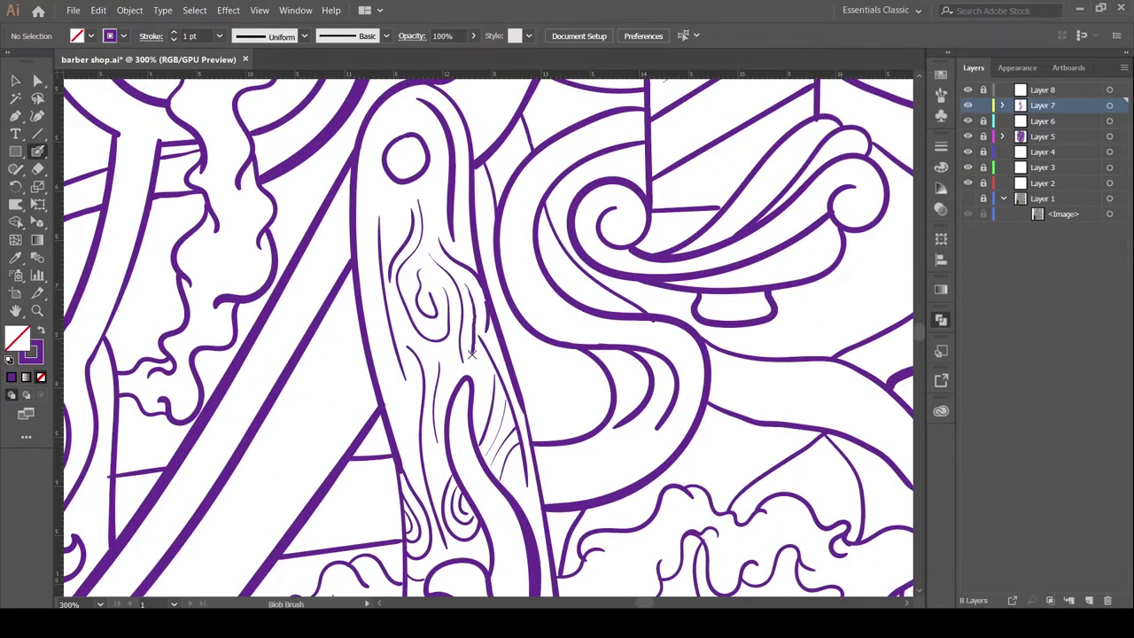
scroll(382, 354, up, 2)
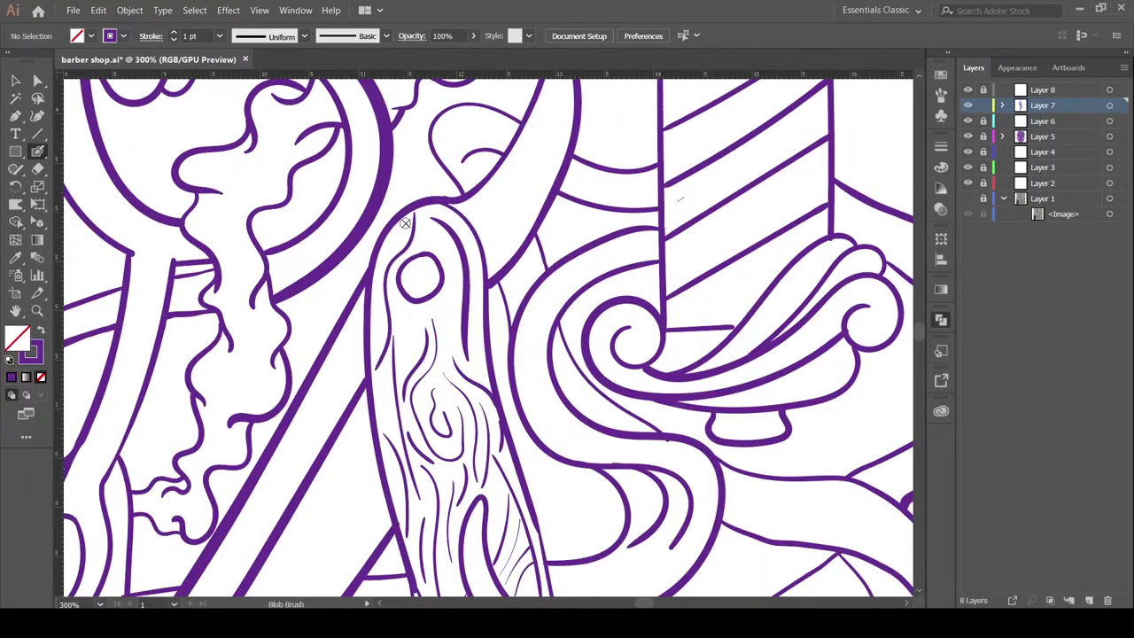
scroll(438, 233, down, 5)
scroll(410, 217, up, 5)
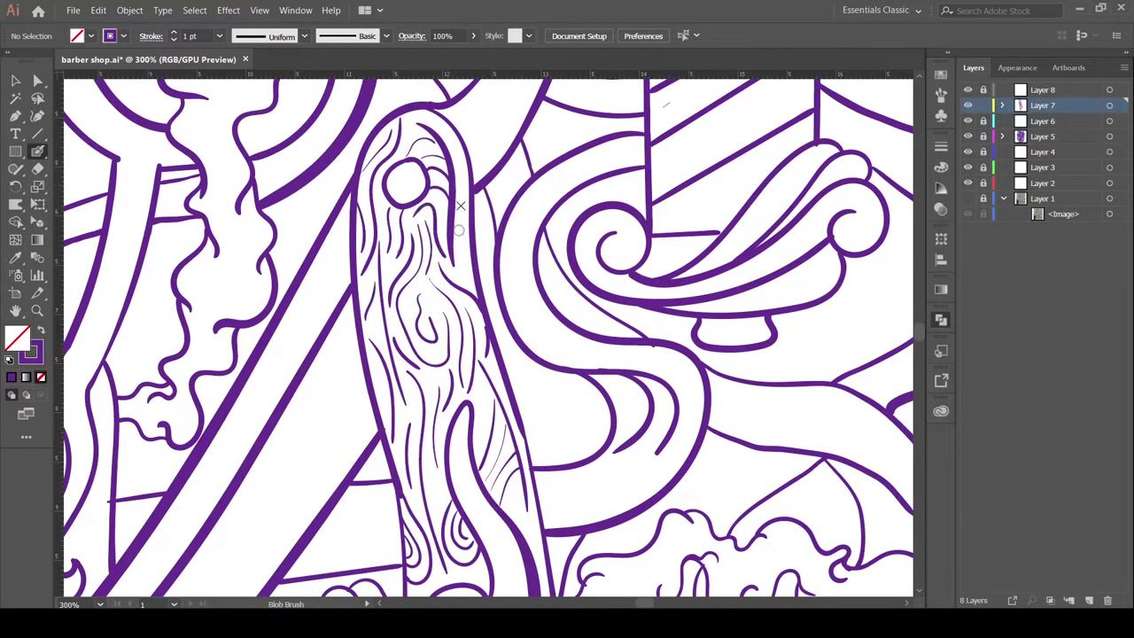
scroll(460, 205, down, 5)
key(ctrl+a)
Cover the artboard with an orange rectangle and clip it to the line art.
click(632, 270)
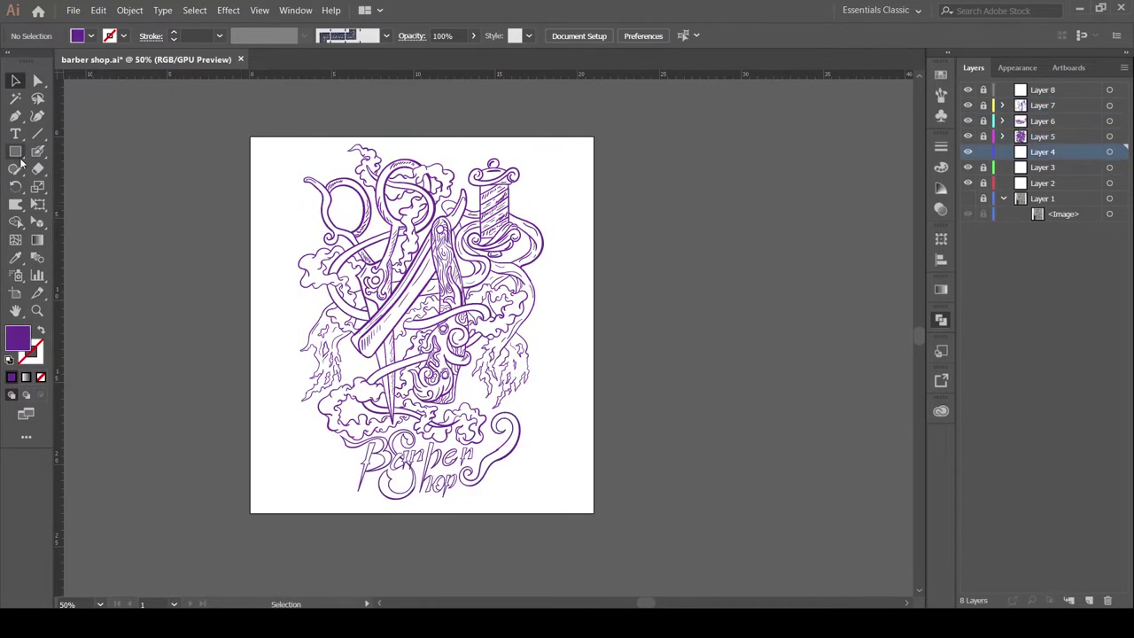
drag(260, 139, 577, 506)
key(ctrl+equal)
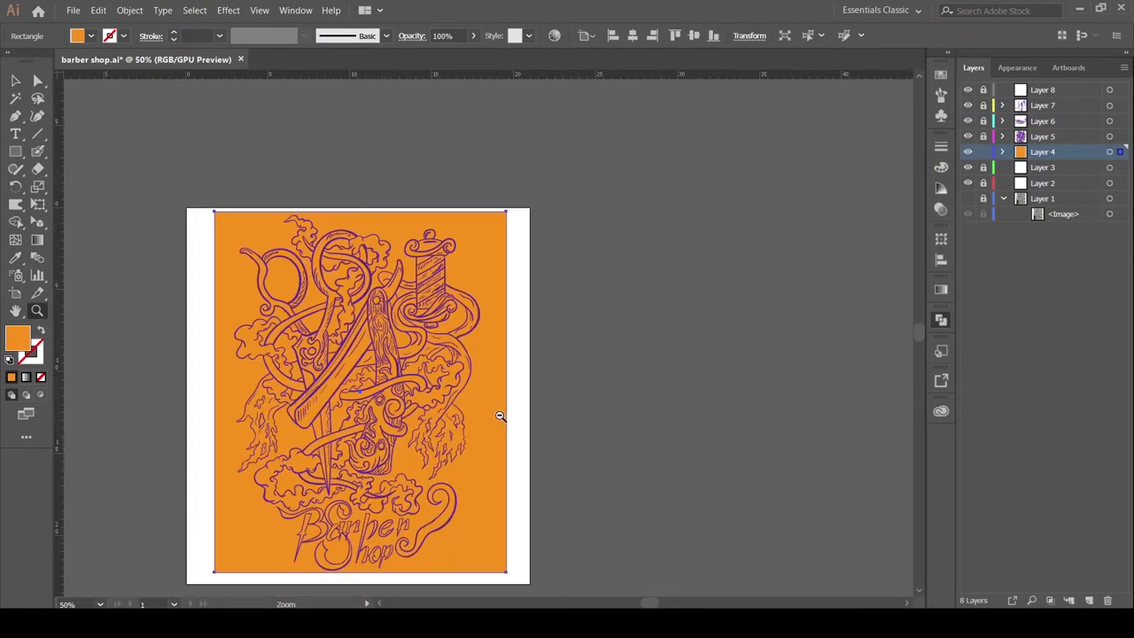
key(ctrl+a)
key(ctrl+7)
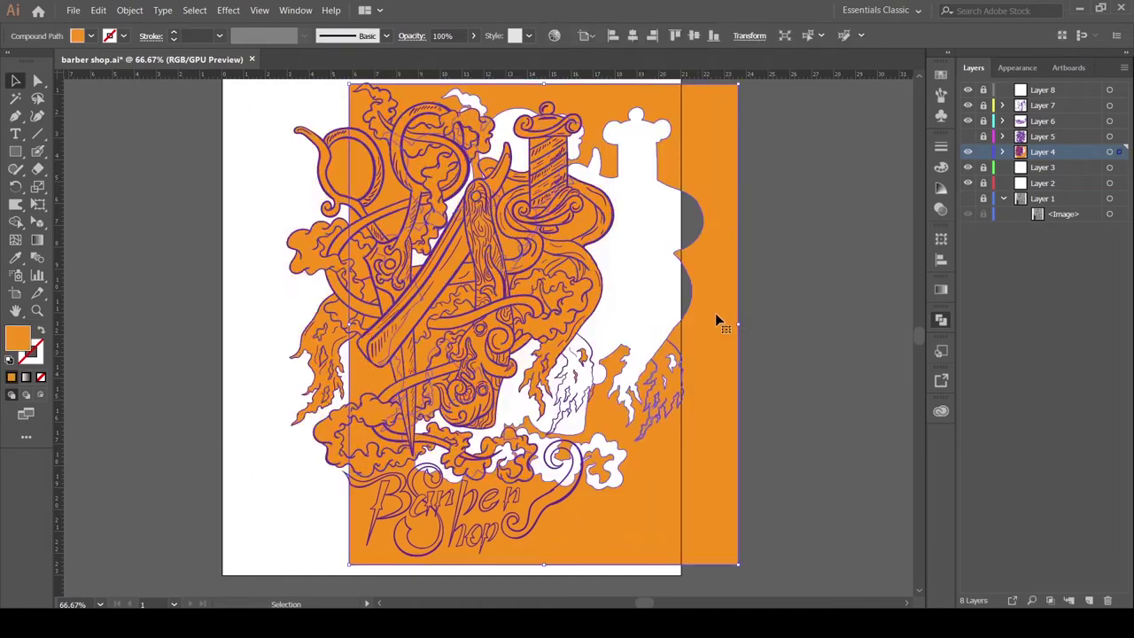
key(ctrl+shift+a)
Zoom in and select the ribbon by the barber pole to colour it pink.
key(z)
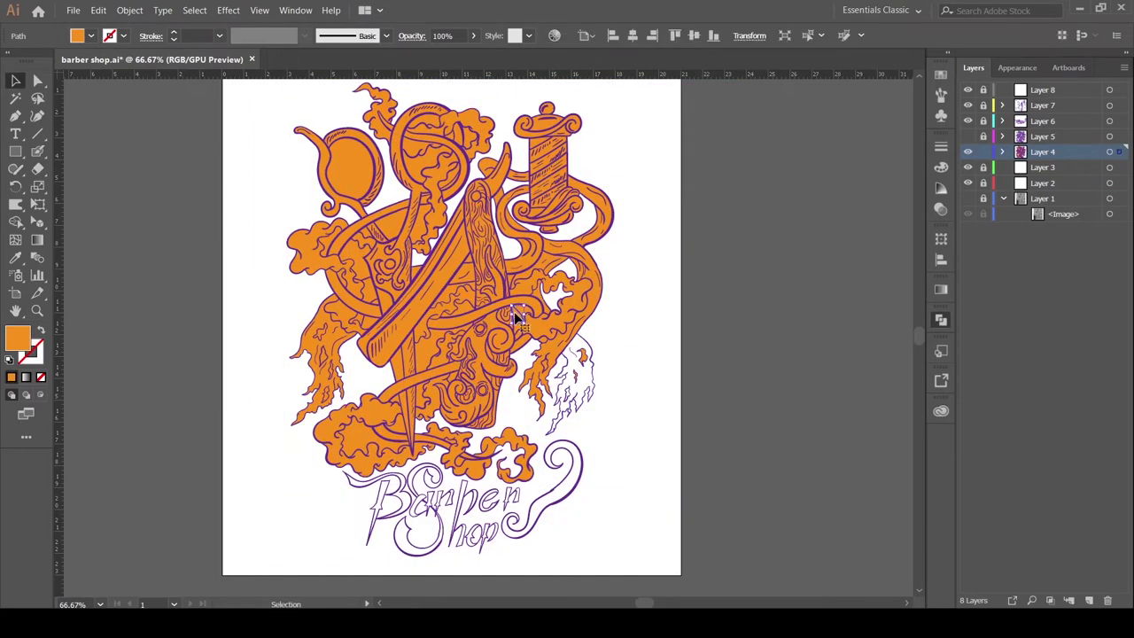
click(543, 358)
key(v)
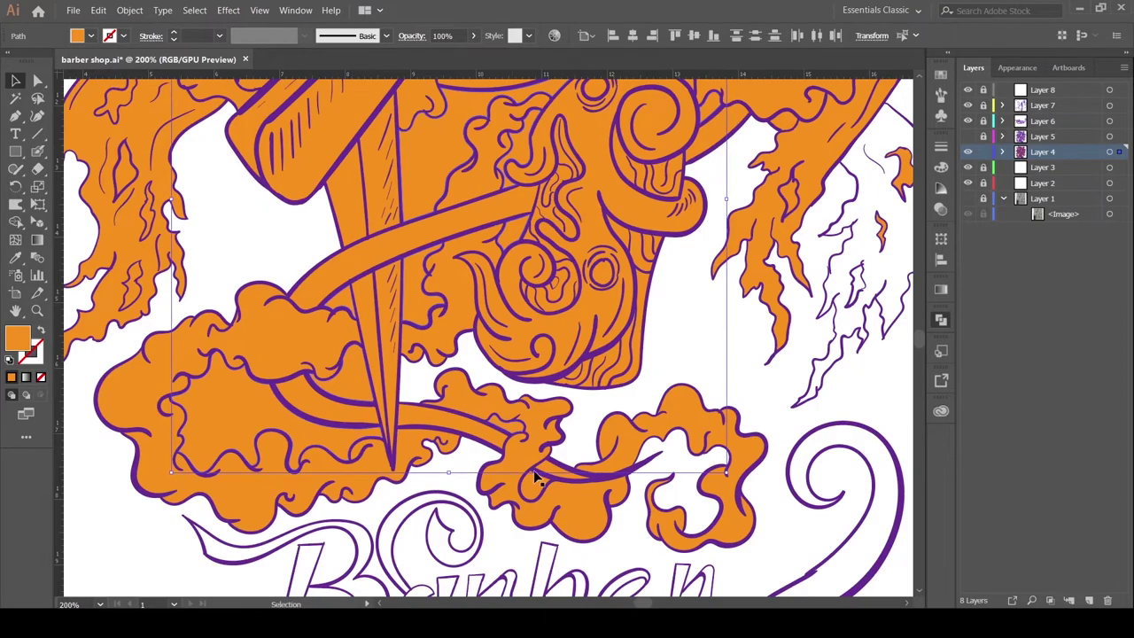
scroll(345, 306, up, 5)
click(441, 169)
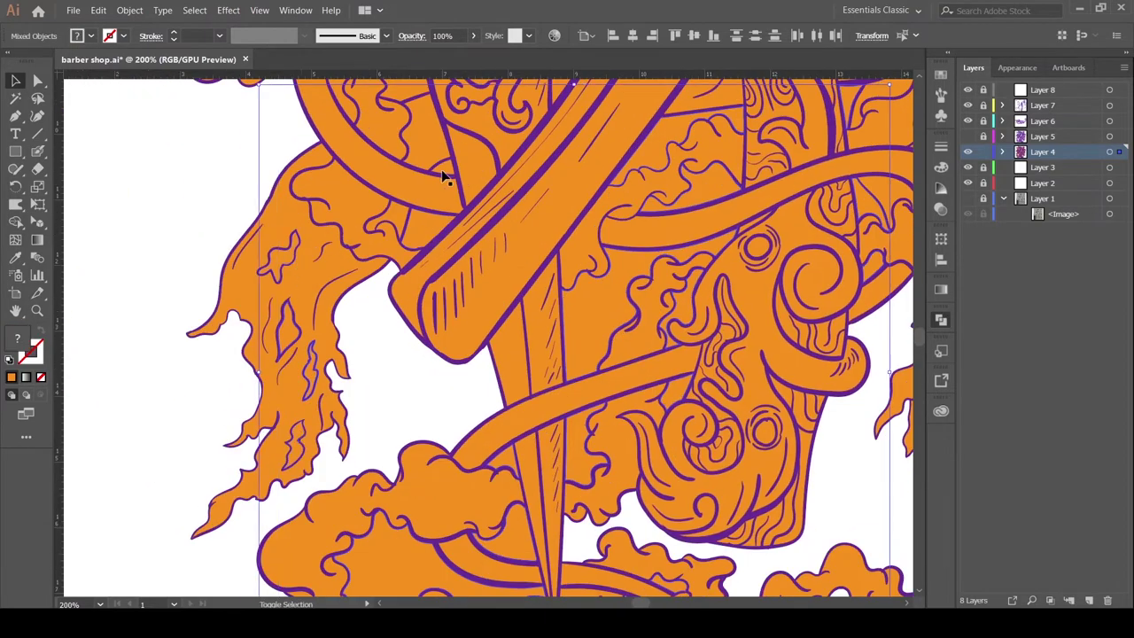
scroll(346, 265, up, 5)
scroll(620, 299, right, 4)
key(ctrl+shift+a)
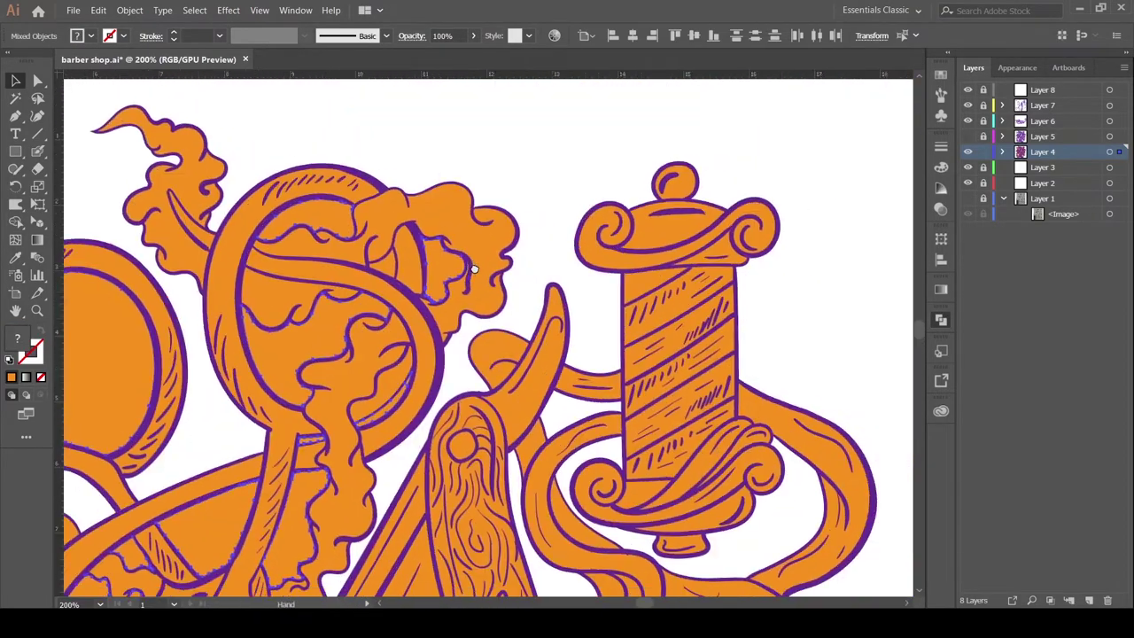
key(z)
alt+click(541, 472)
Select the ribbon path beside the barber pole and move the stray path aside.
click(620, 354)
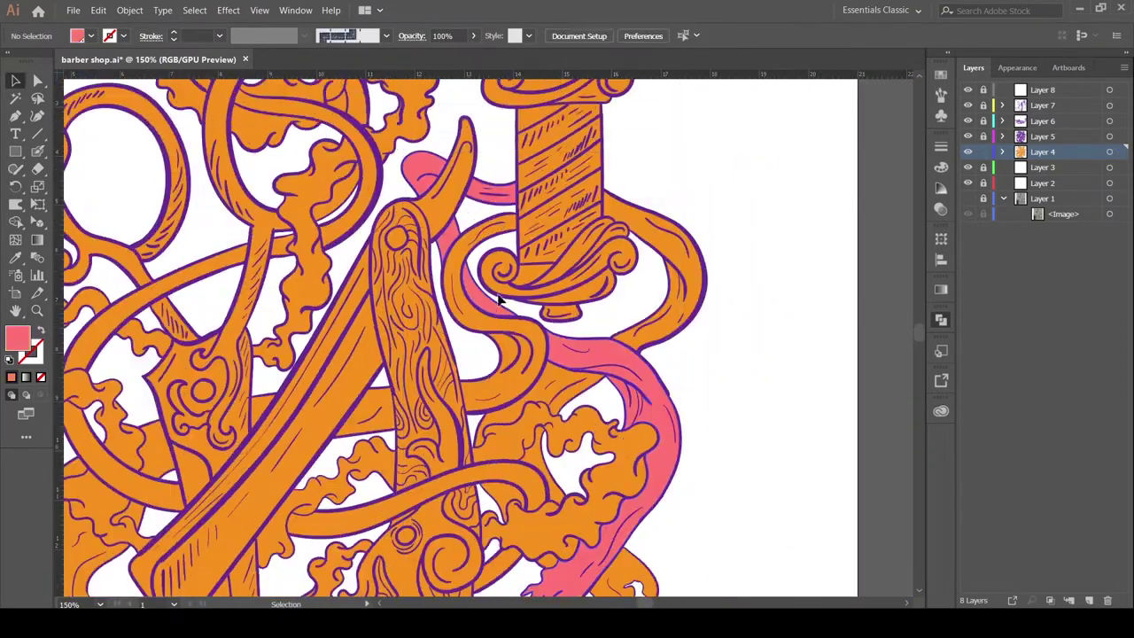
key(v)
click(671, 239)
drag(671, 239, 740, 376)
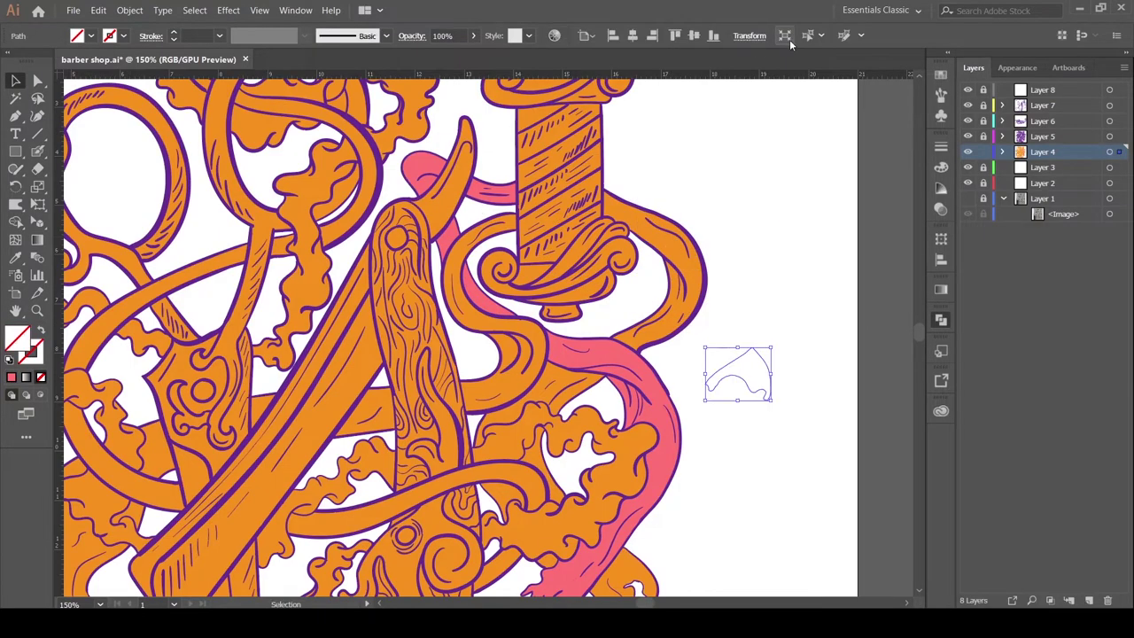
click(679, 384)
scroll(620, 292, down, 5)
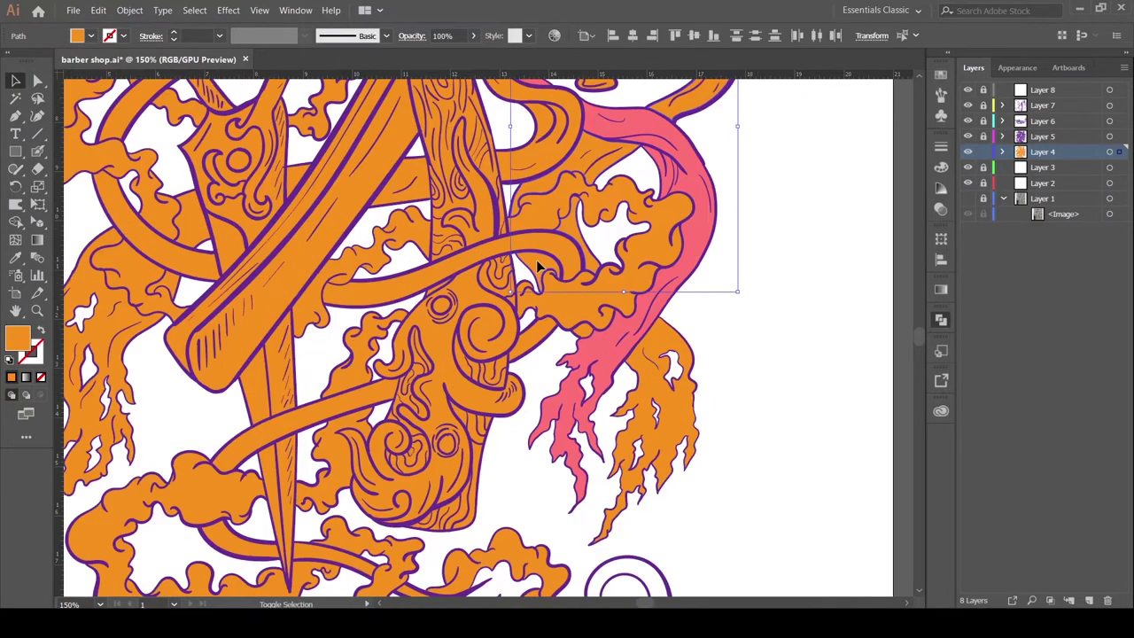
Recolour the right and left flame shapes pink using the Eyedropper.
click(592, 332)
scroll(789, 257, up, 3)
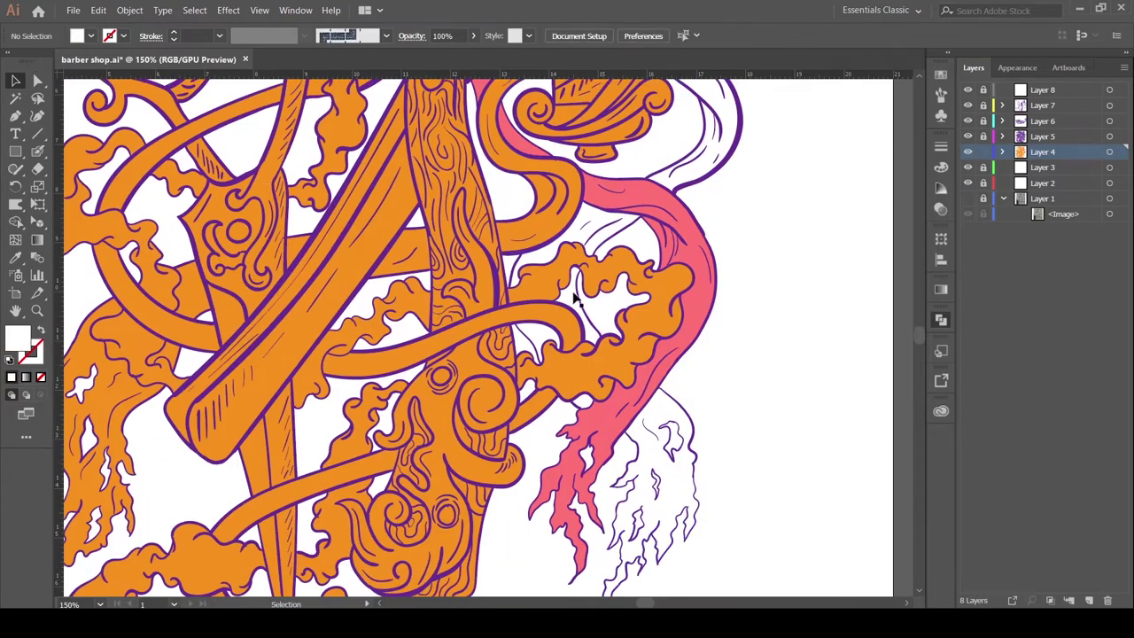
scroll(289, 317, down, 4)
scroll(289, 317, left, 4)
click(367, 248)
key(i)
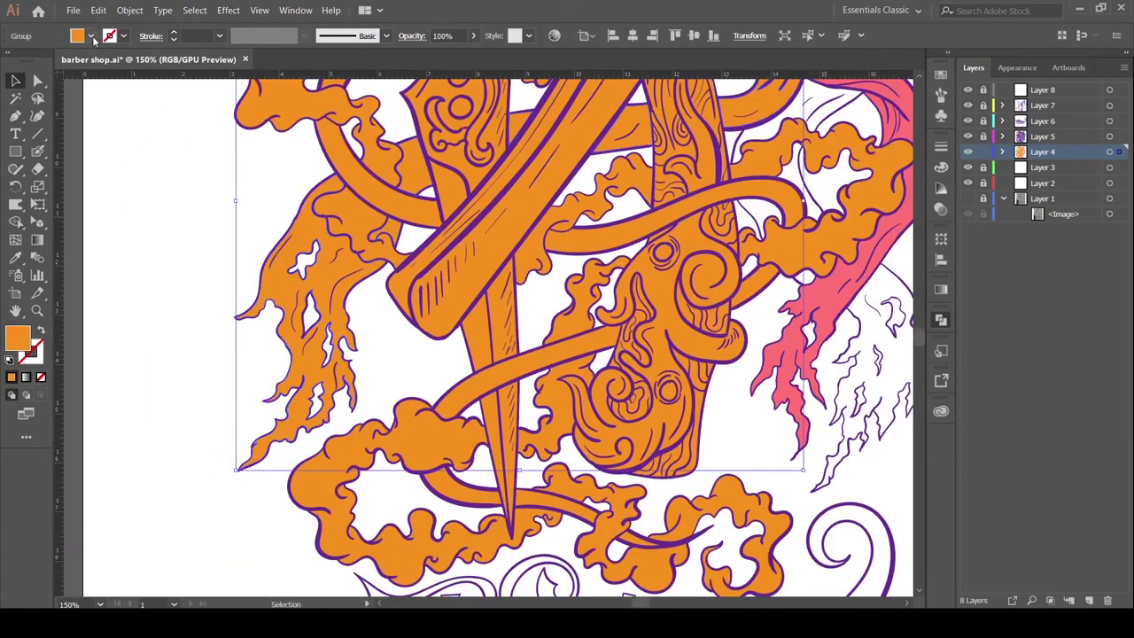
click(882, 226)
ctrl+click(788, 326)
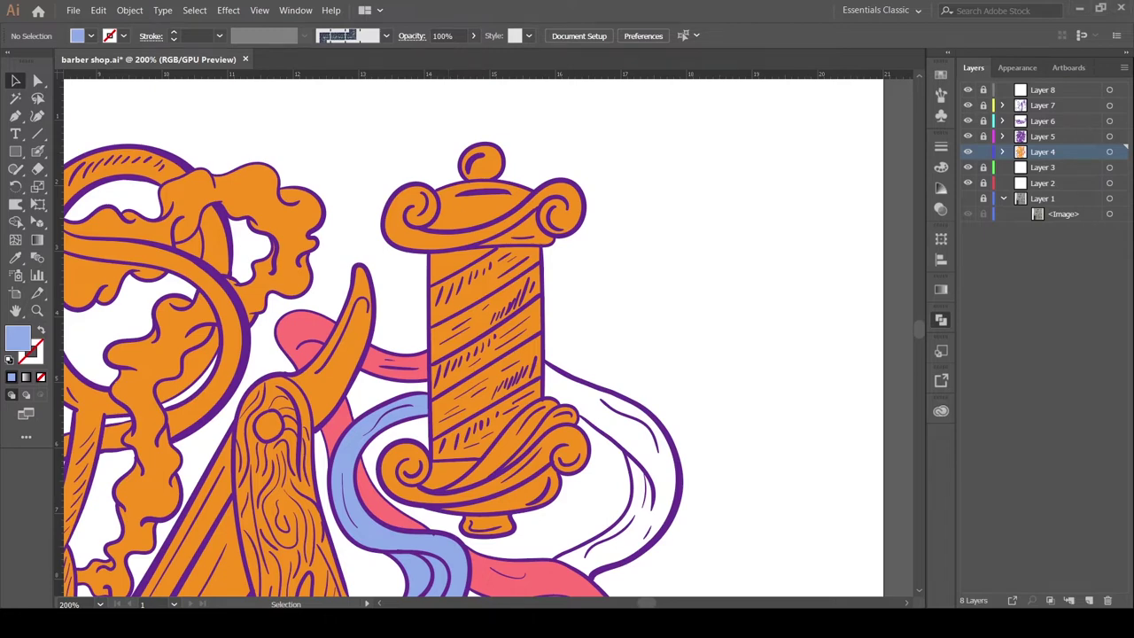
Fill the barber pole stripes white and its cap and base grey with the Eyedropper.
click(483, 271)
key(i)
click(582, 407)
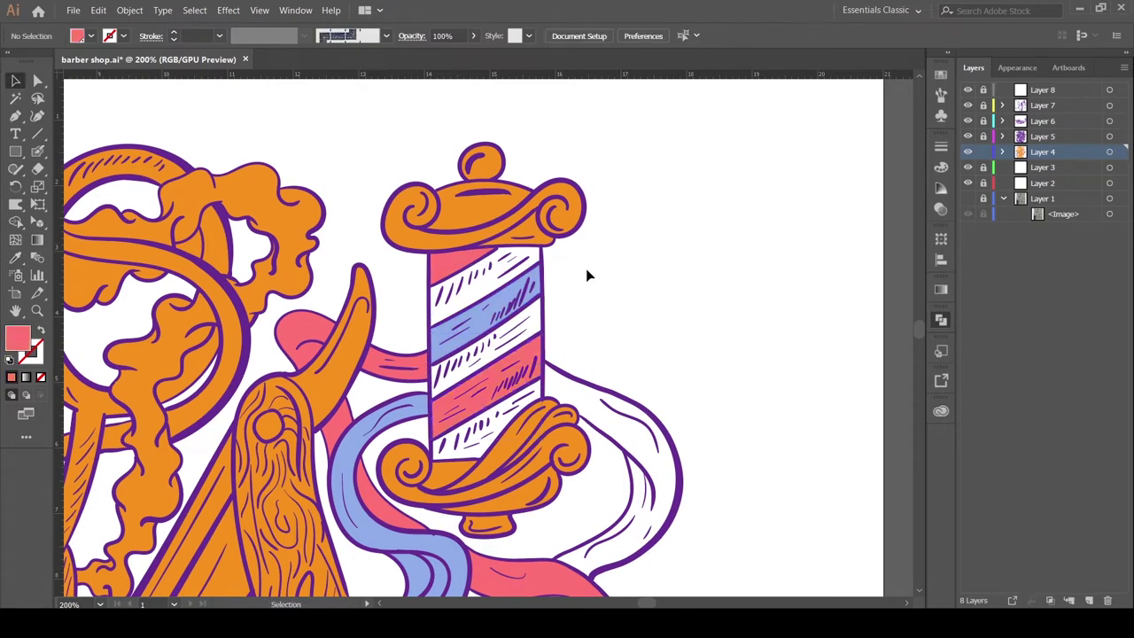
click(566, 226)
scroll(608, 385, down, 3)
click(649, 225)
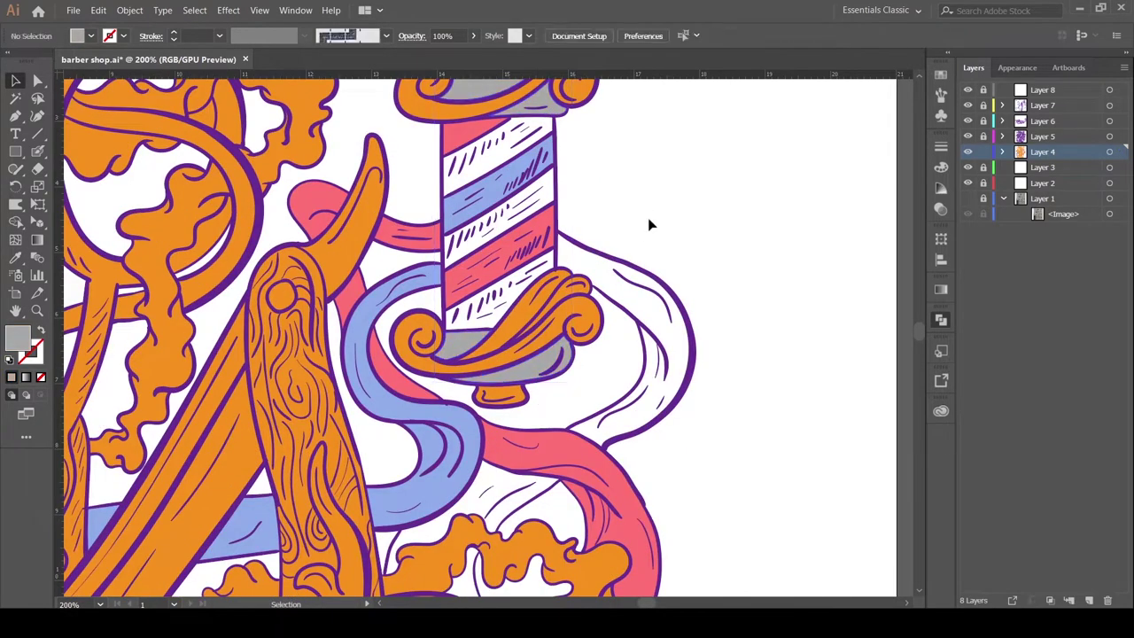
scroll(649, 225, up, 2)
Colour the pole's cap and base scrolls and the razor handle pieces brown.
click(530, 396)
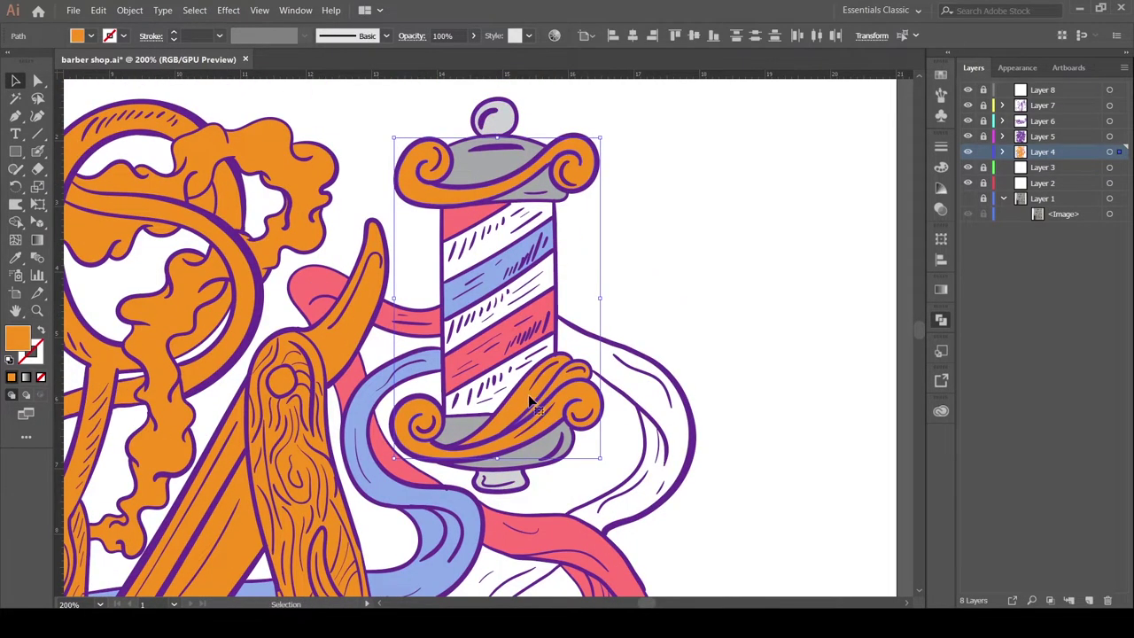
click(357, 102)
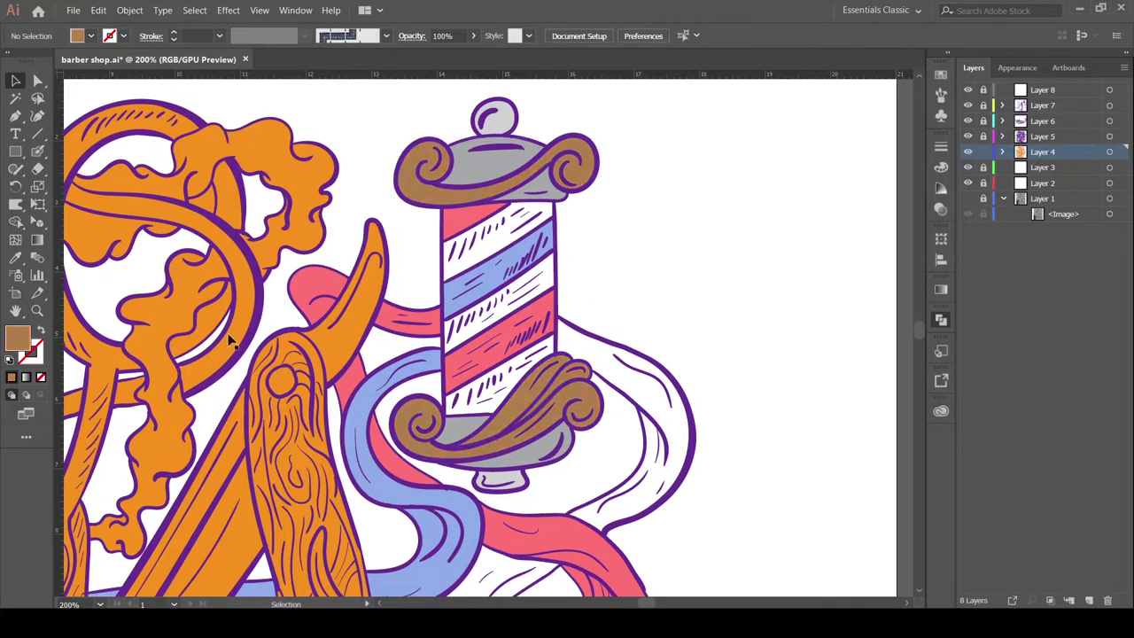
scroll(332, 403, down, 2)
click(329, 399)
key(ctrl+minus)
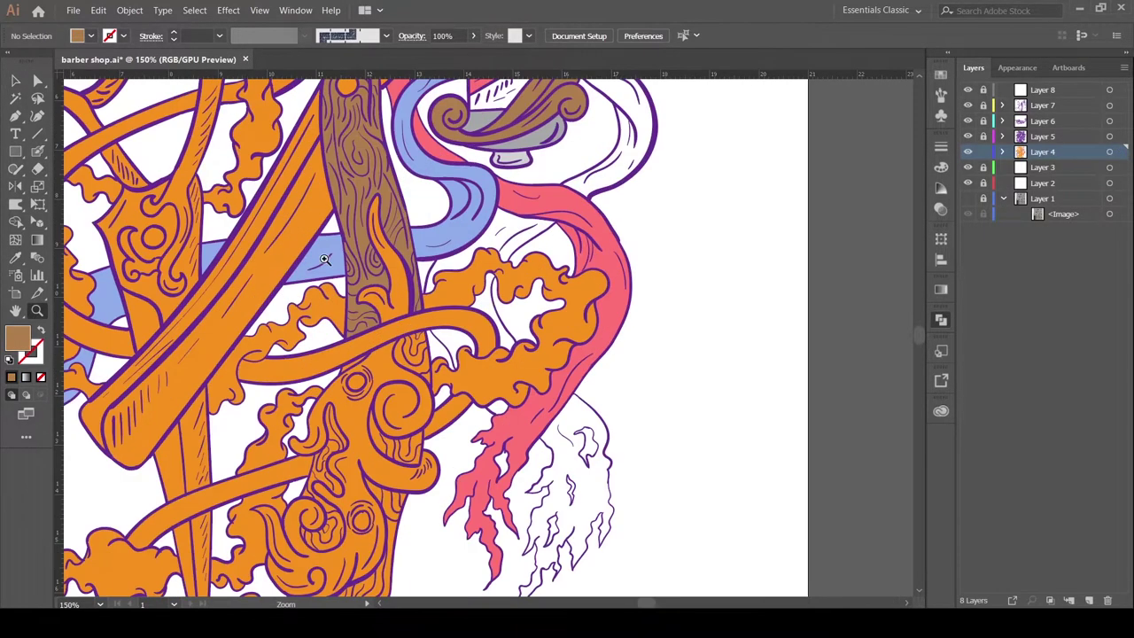
click(395, 434)
scroll(395, 434, up, 2)
key(i)
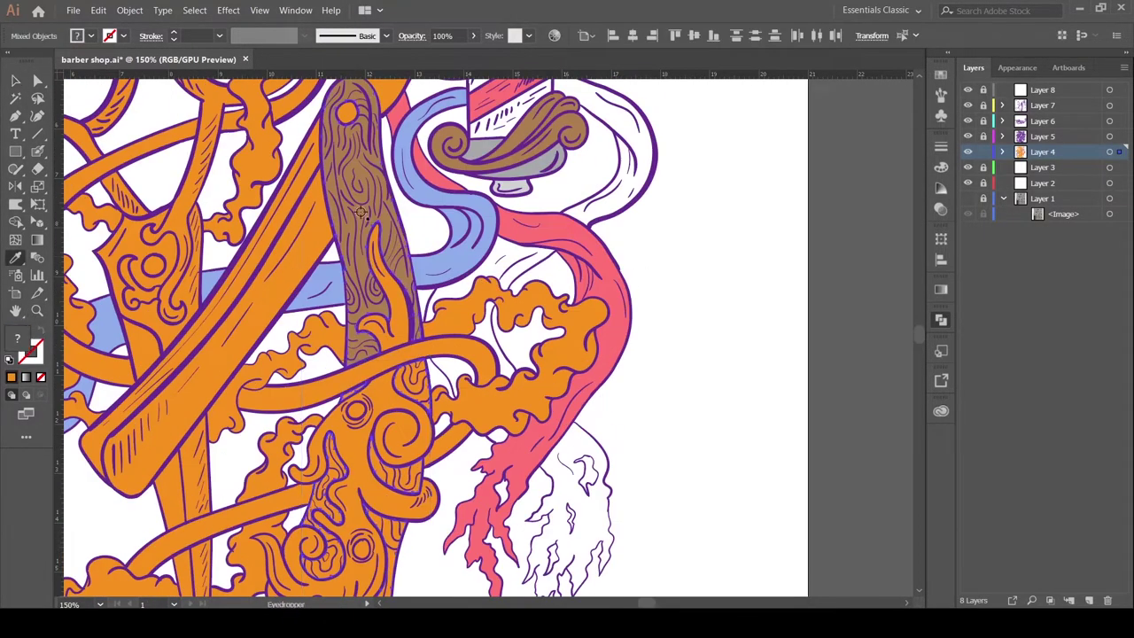
click(363, 222)
key(ctrl+shift+a)
scroll(443, 336, left, 3)
scroll(443, 337, up, 5)
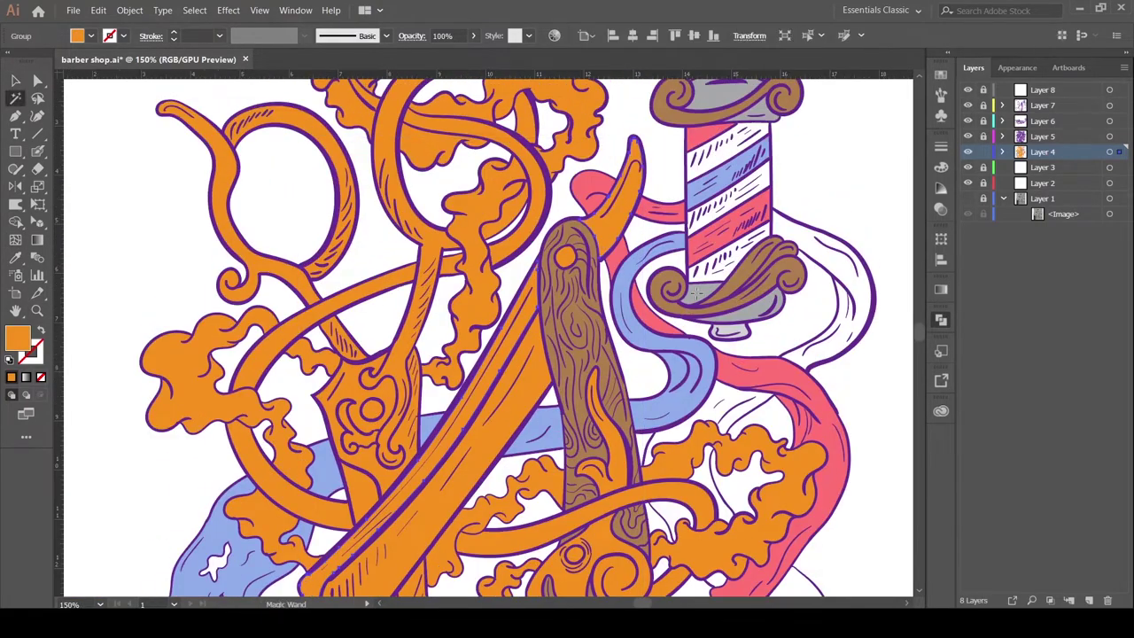
Turn the razor blade light grey with the Eyedropper.
click(725, 332)
key(i)
click(724, 332)
key(v)
scroll(597, 403, down, 5)
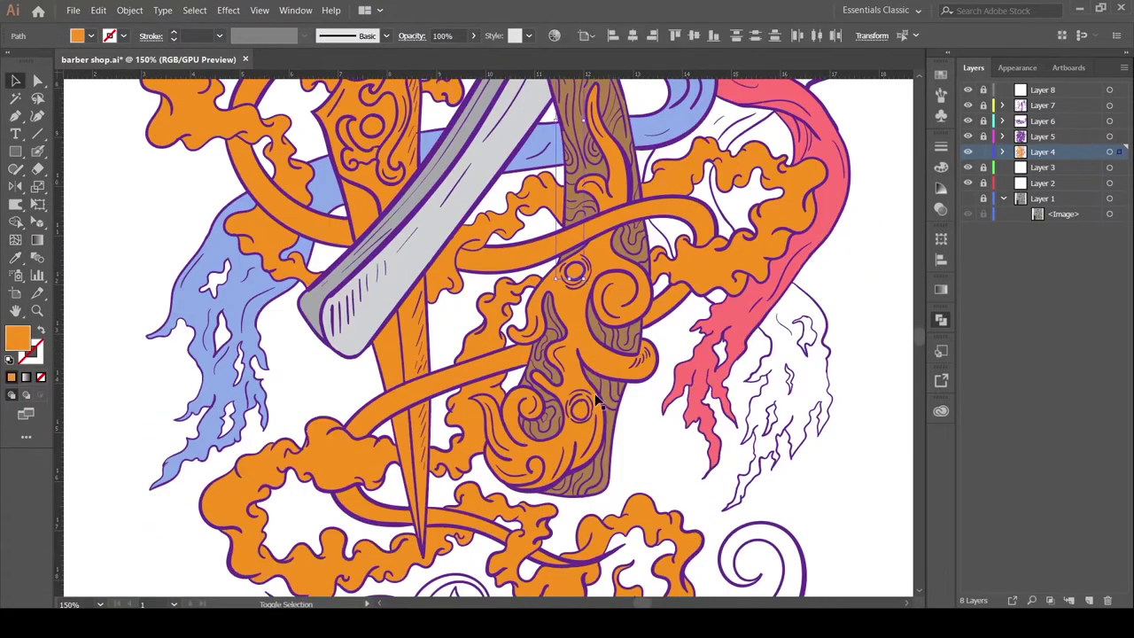
Make the handle's ornament compound path light grey.
click(612, 391)
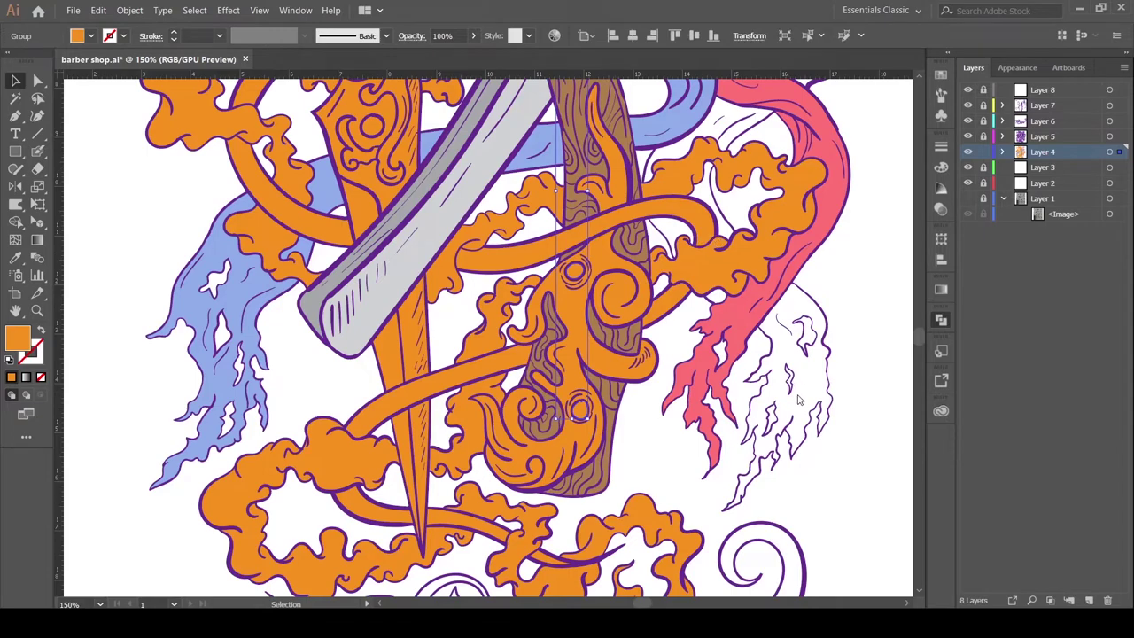
key(ctrl+0)
key(ctrl+1)
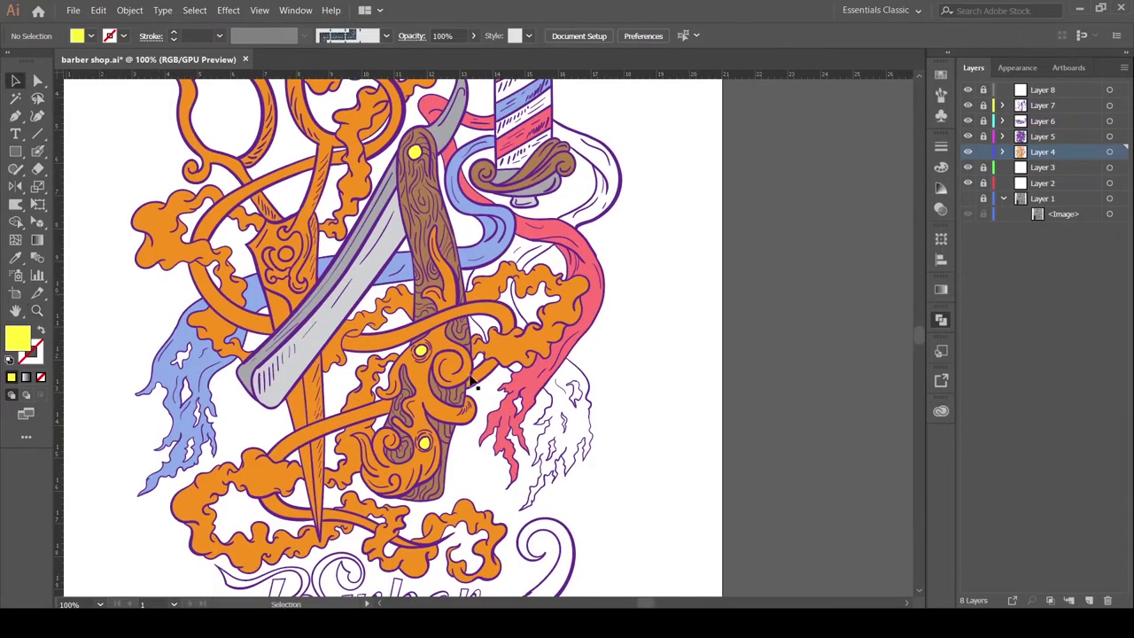
click(452, 279)
key(i)
click(519, 189)
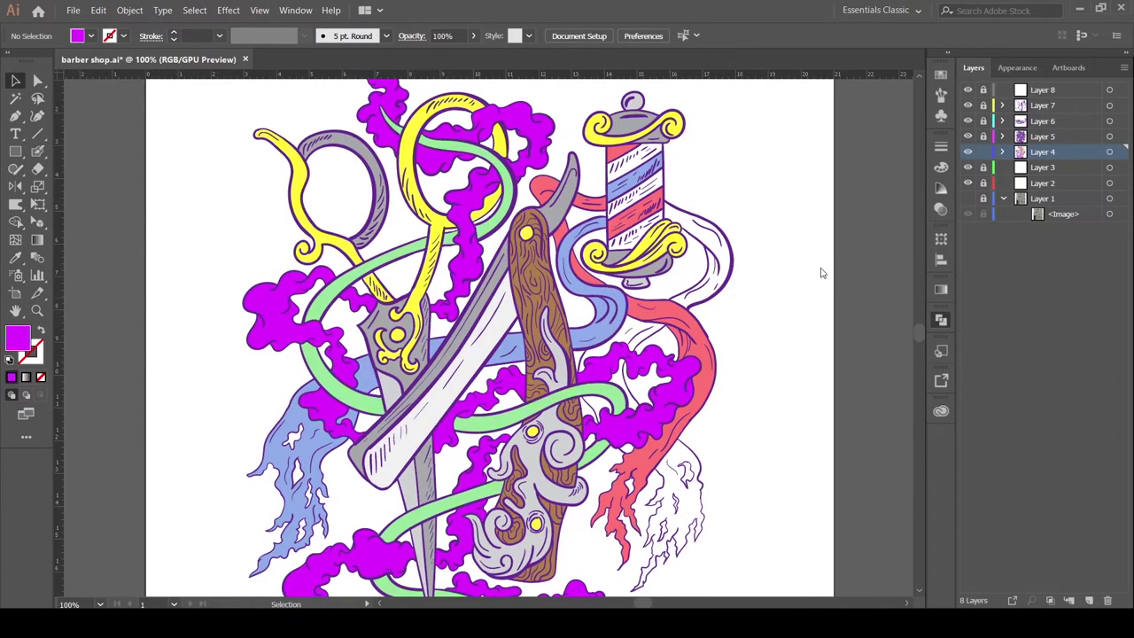
Pencil purple shading shapes over the smoke near the yellow loop, razor edge and handle.
ctrl+click(380, 133)
key(n)
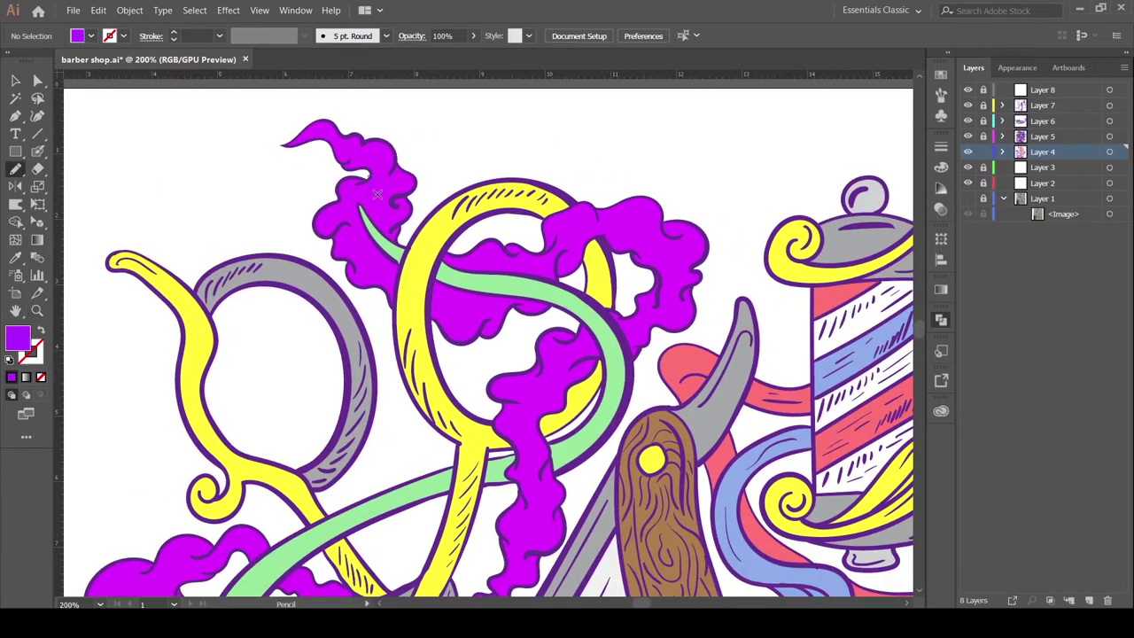
drag(300, 236, 305, 234)
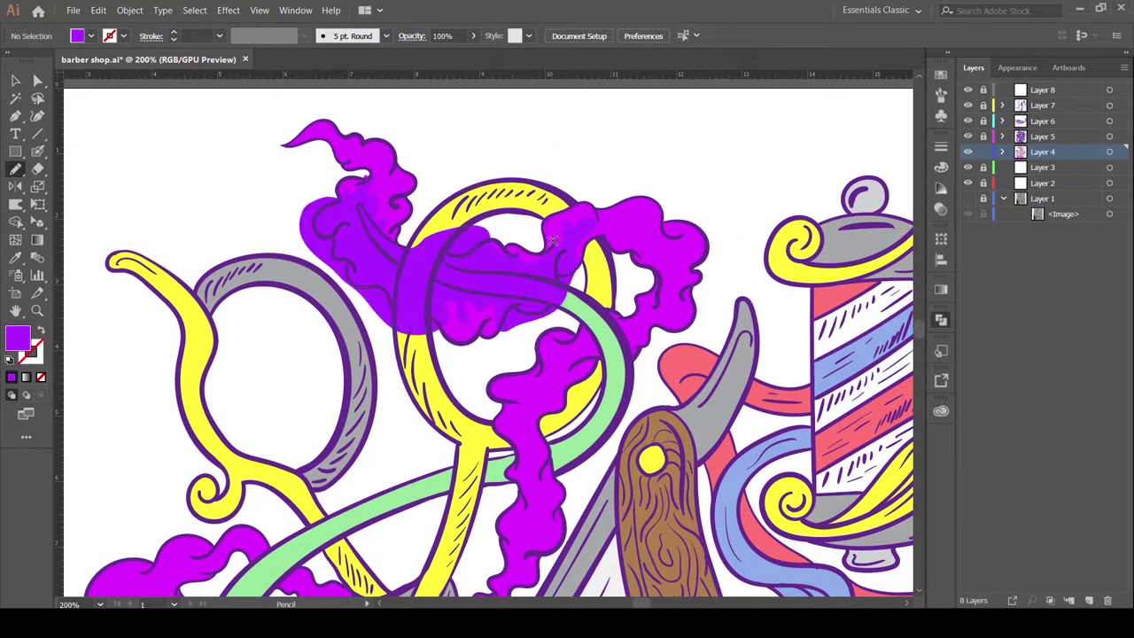
drag(662, 303, 560, 193)
scroll(420, 275, down, 5)
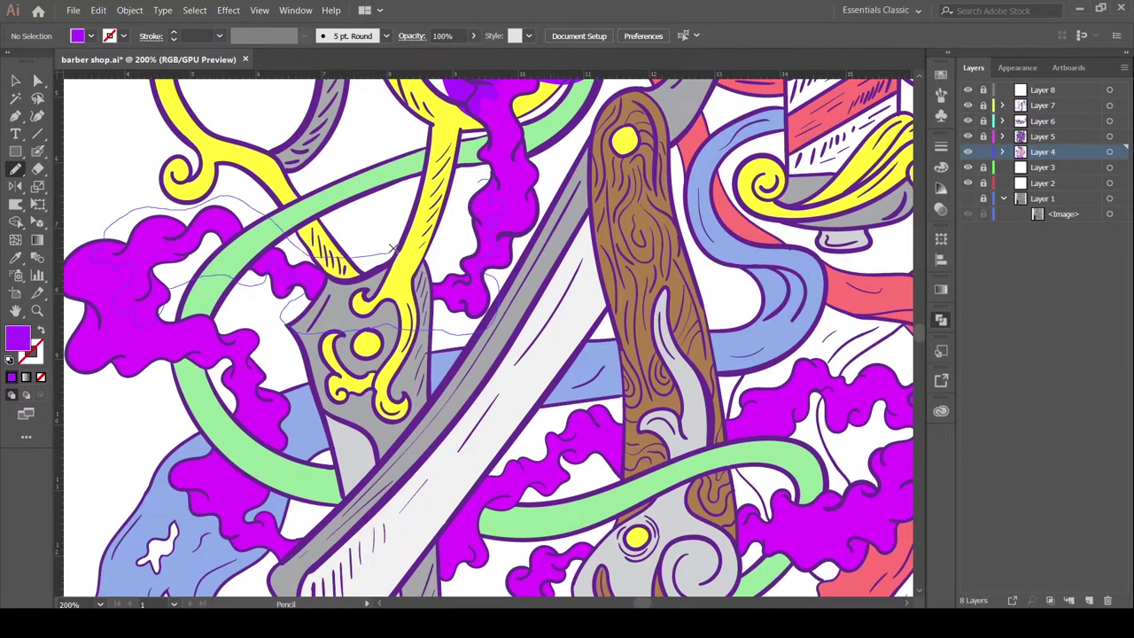
scroll(391, 249, down, 4)
scroll(391, 249, left, 3)
scroll(300, 250, down, 3)
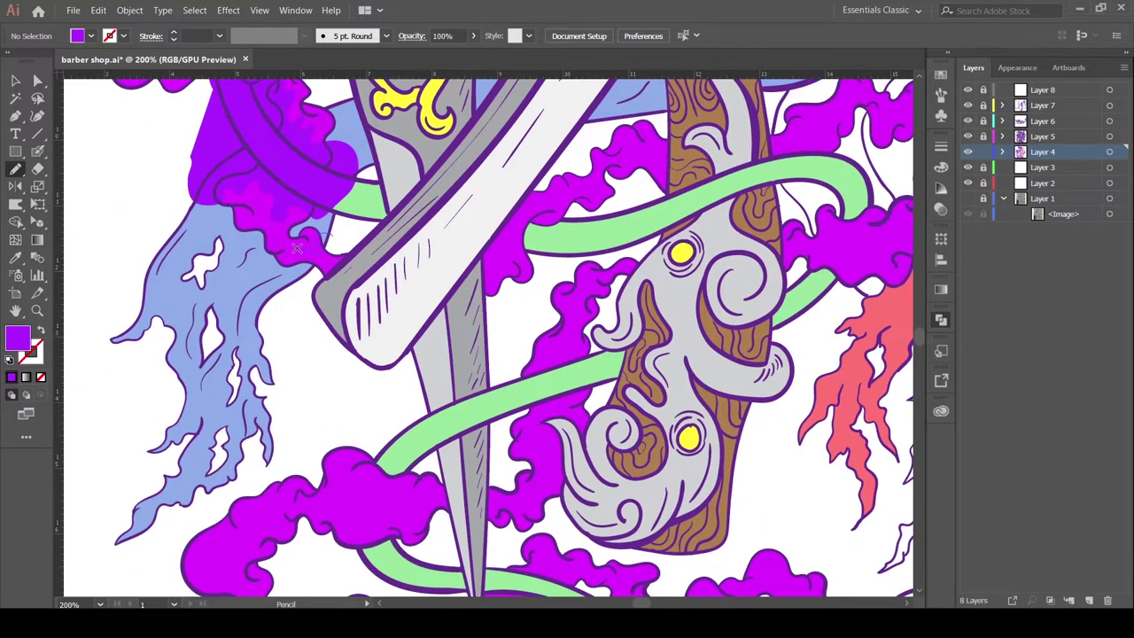
scroll(363, 266, right, 5)
drag(317, 363, 320, 365)
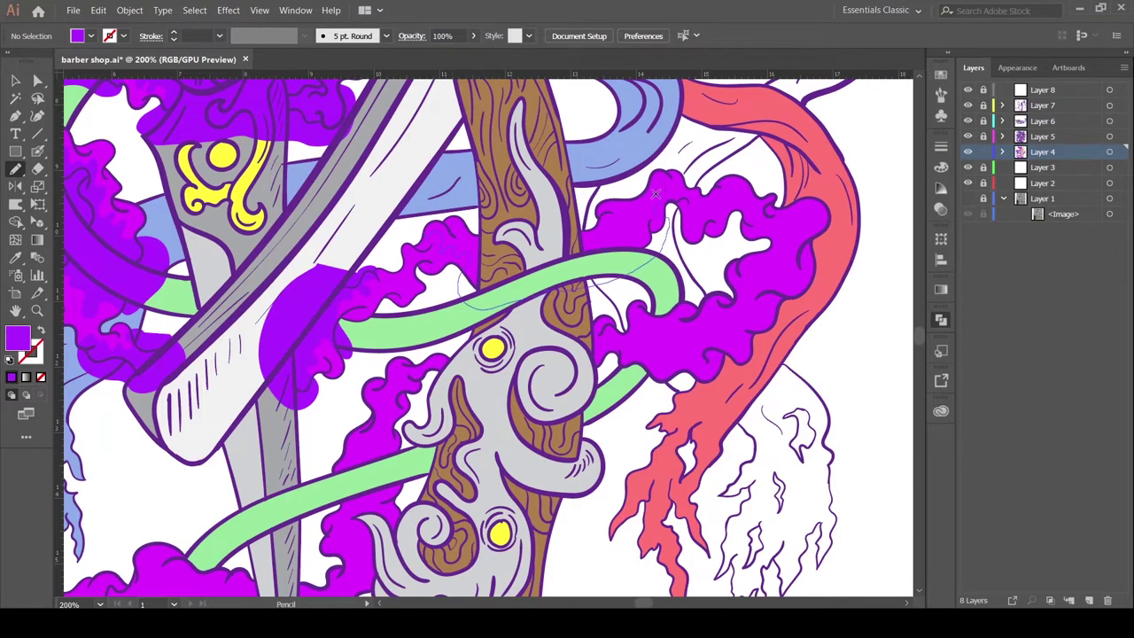
drag(655, 193, 657, 191)
Add more purple shading around the razor tip and along the lower smoke edge.
scroll(620, 231, down, 1)
scroll(603, 239, right, 2)
scroll(536, 270, right, 2)
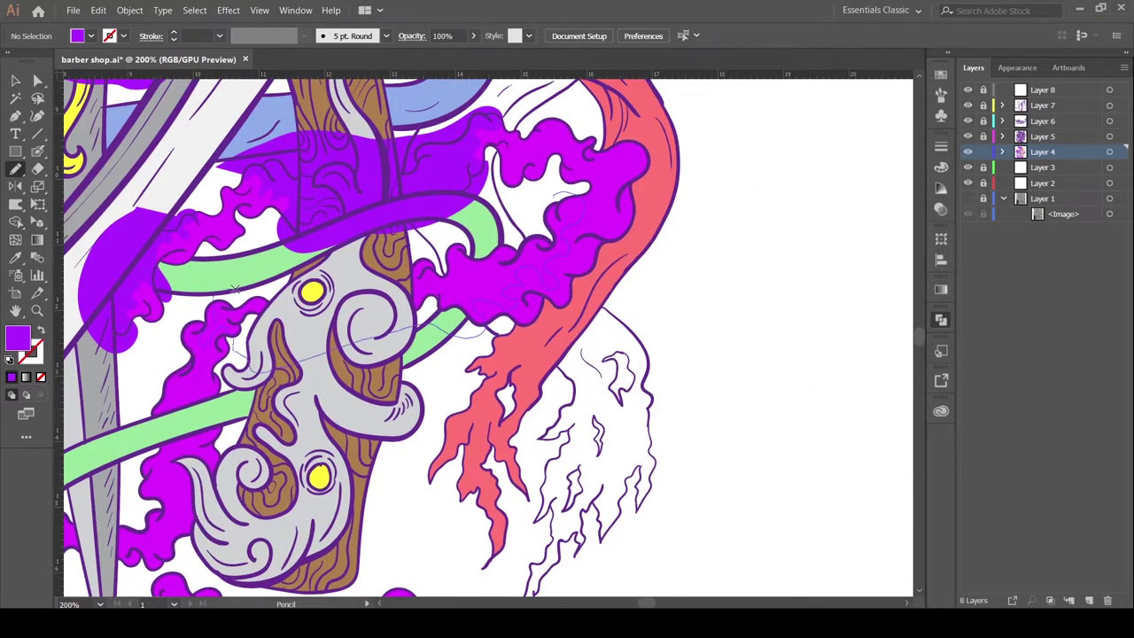
scroll(234, 288, down, 3)
scroll(394, 220, left, 4)
scroll(419, 374, down, 3)
scroll(550, 204, left, 4)
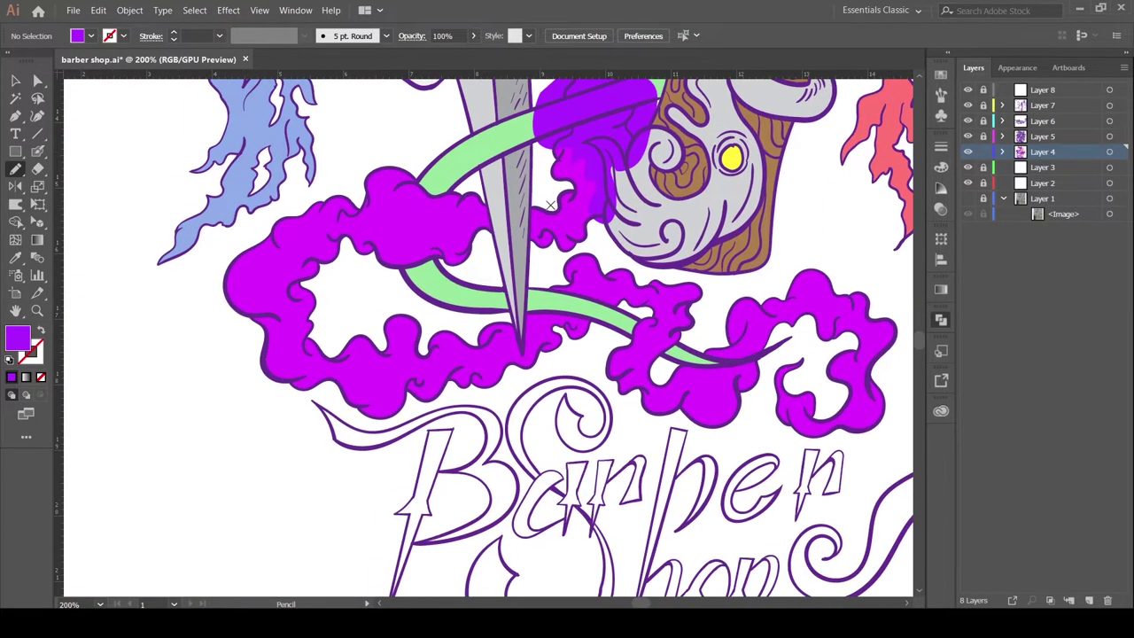
drag(310, 186, 309, 188)
scroll(266, 230, down, 1)
scroll(240, 258, right, 1)
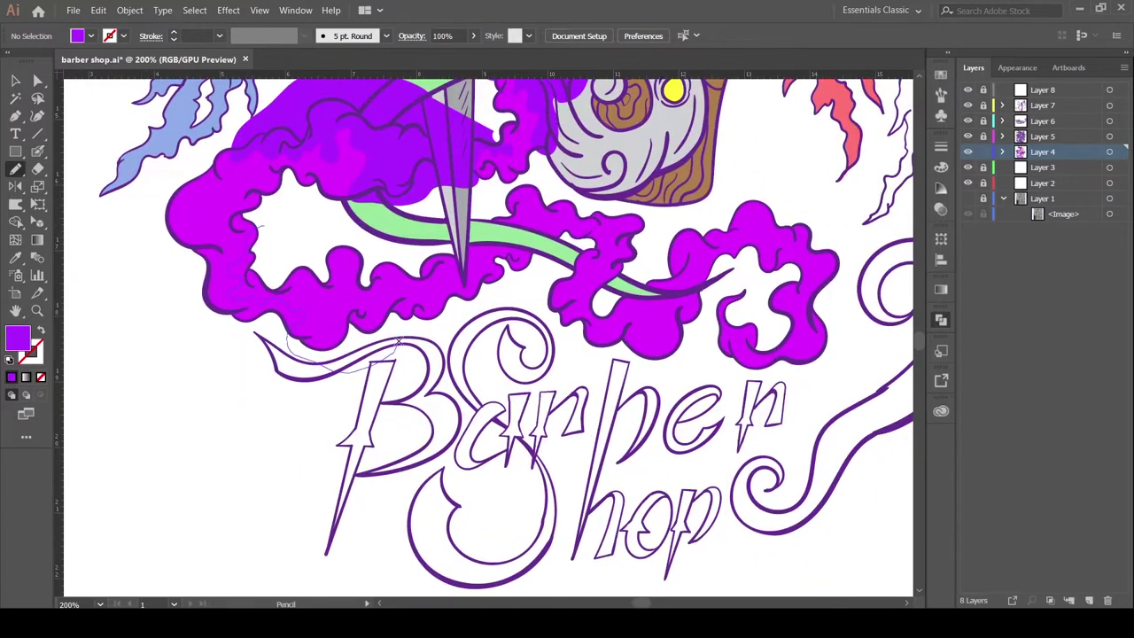
drag(499, 286, 252, 301)
scroll(288, 307, right, 6)
drag(373, 226, 451, 293)
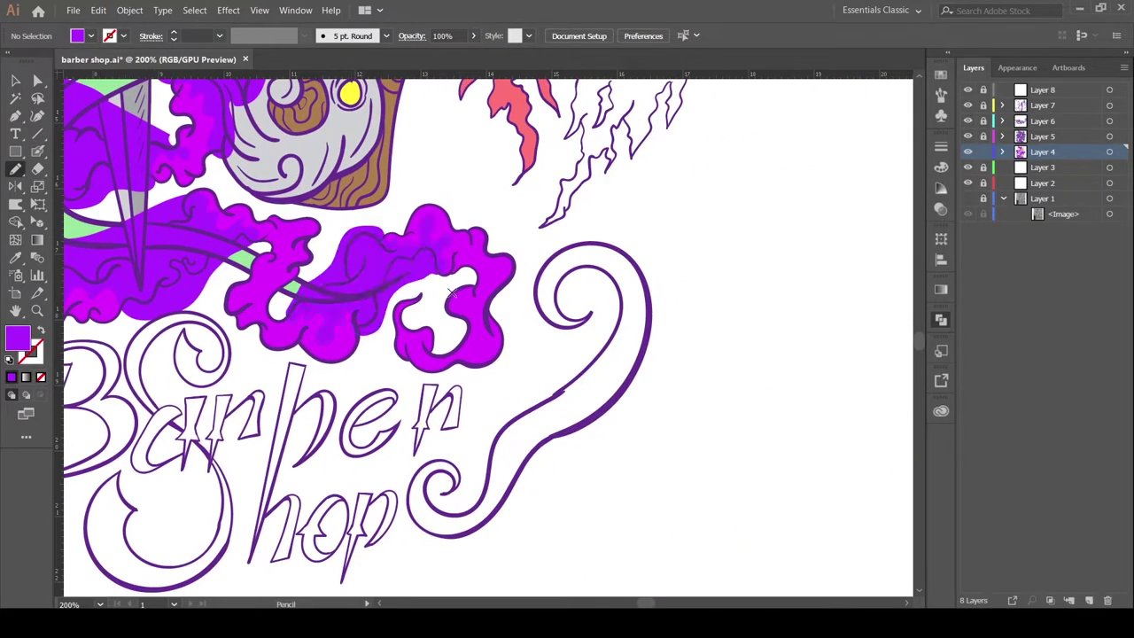
Trim the shading with Shape Builder and draw a cyan highlight behind the upper-right smoke.
key(ctrl+0)
key(ctrl+a)
scroll(458, 271, up, 5)
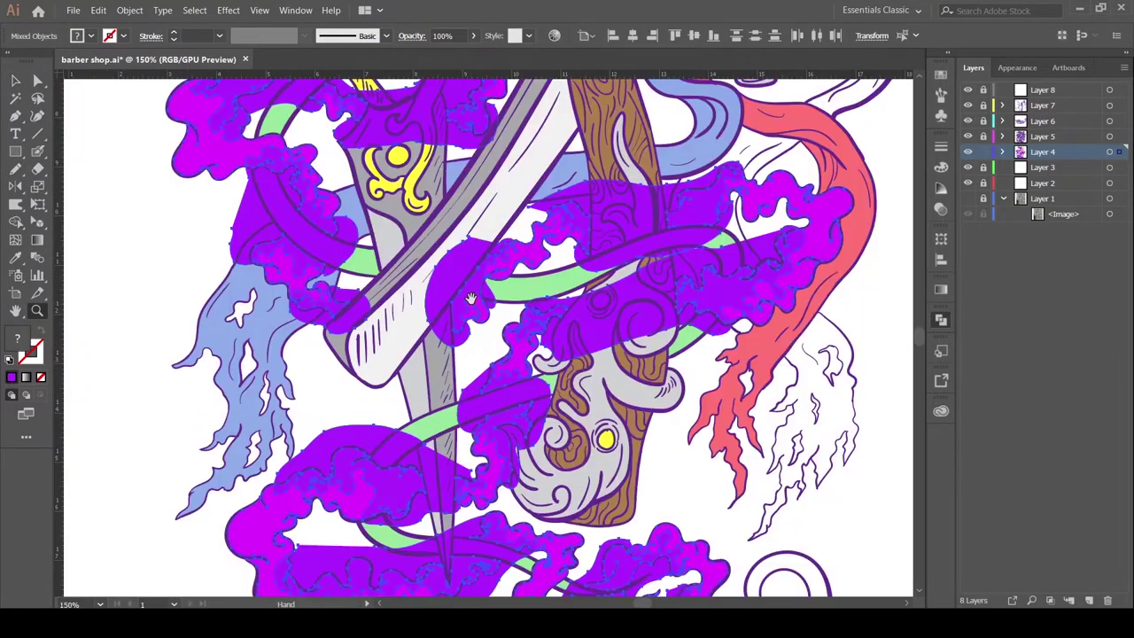
key(shift+m)
scroll(496, 310, up, 5)
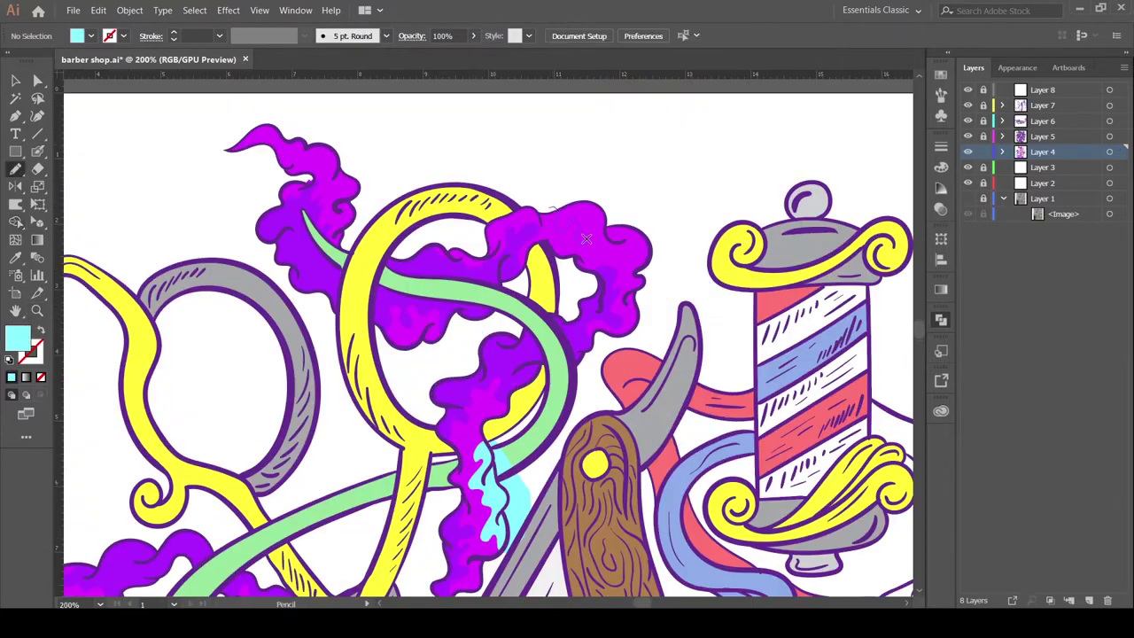
drag(585, 238, 653, 272)
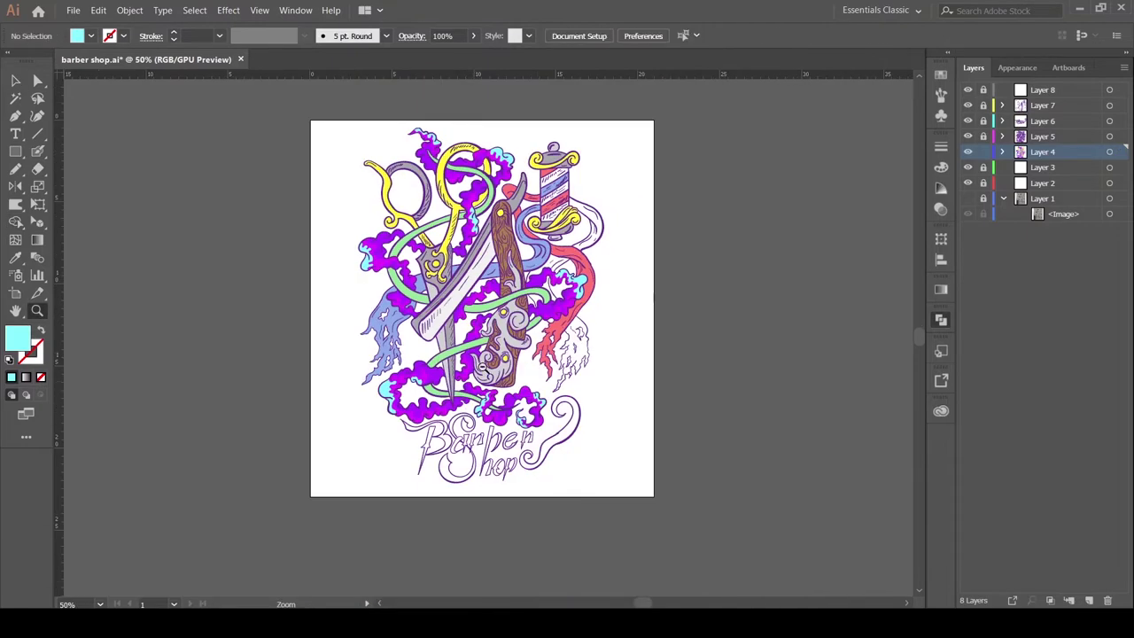
click(486, 369)
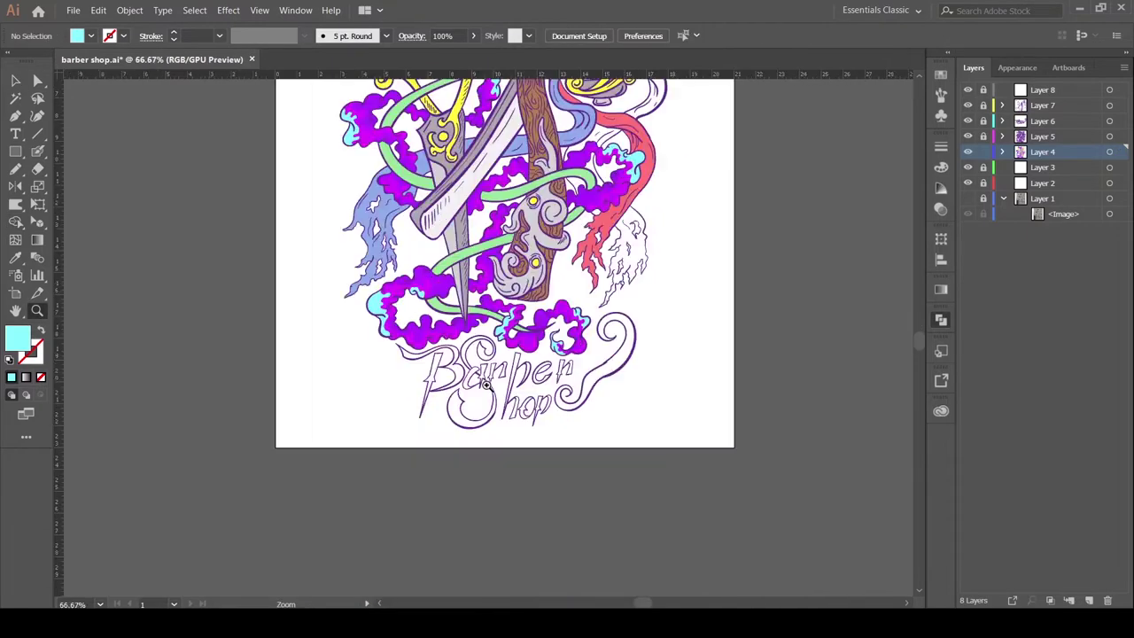
double_click(514, 304)
click(485, 328)
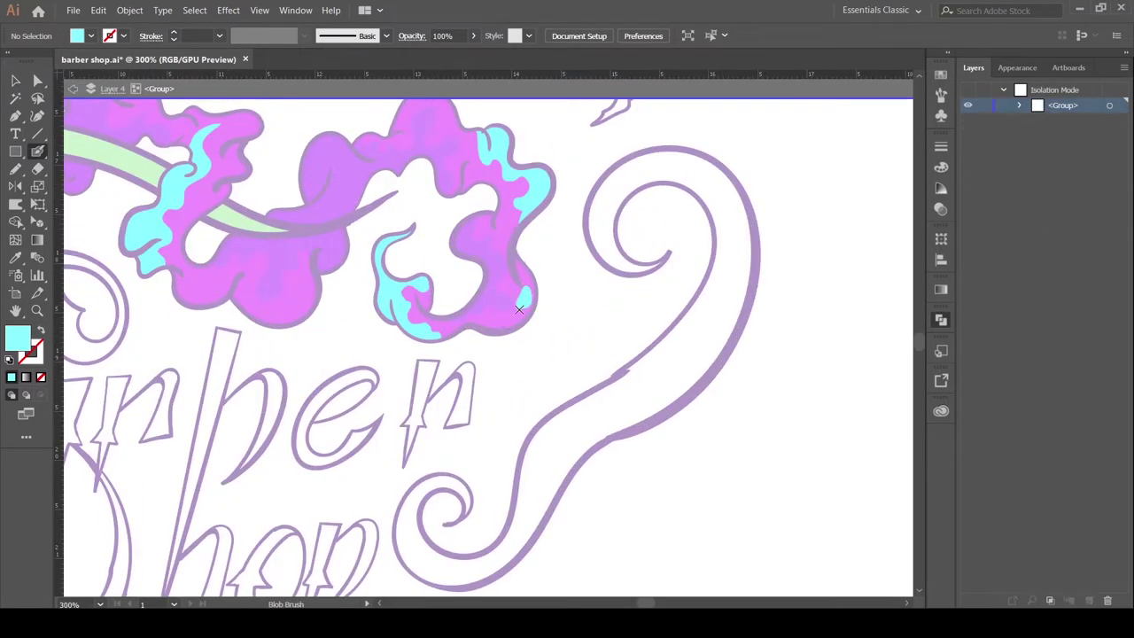
drag(101, 229, 551, 306)
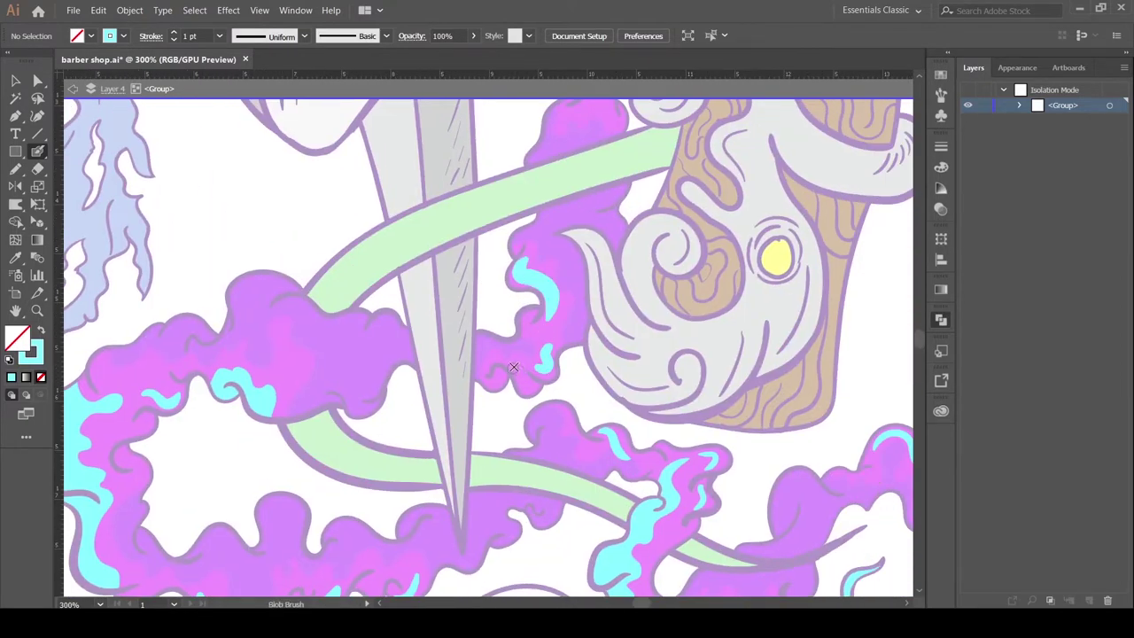
mouse_move(513, 366)
mouse_down()
mouse_move(567, 214)
mouse_move(511, 257)
mouse_up()
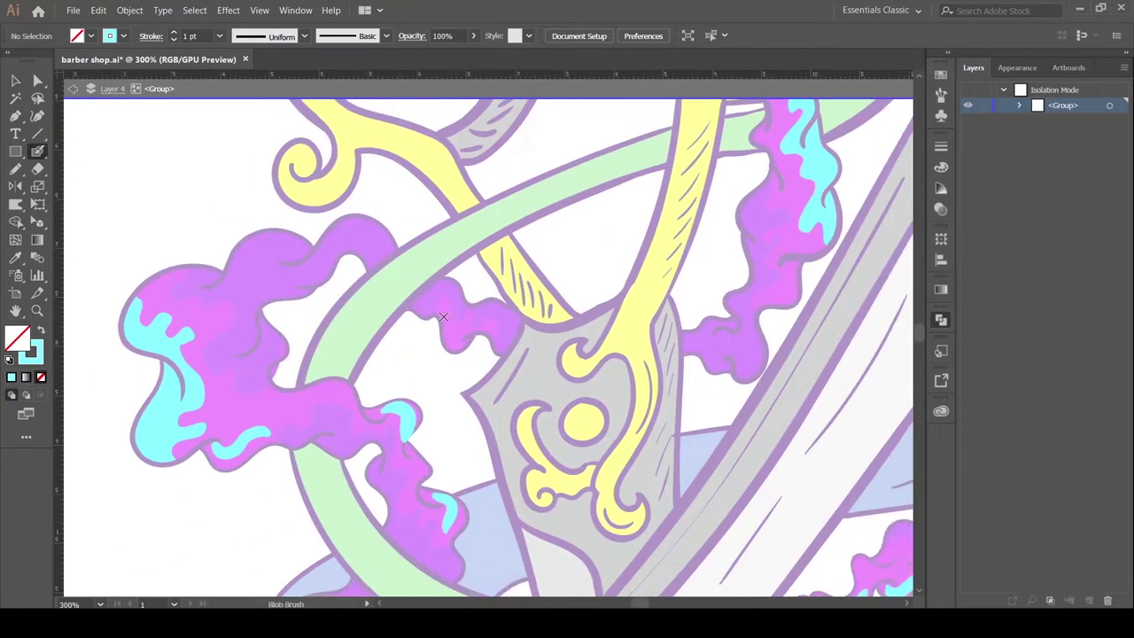
mouse_move(349, 291)
mouse_down()
mouse_move(506, 342)
mouse_move(591, 347)
mouse_up()
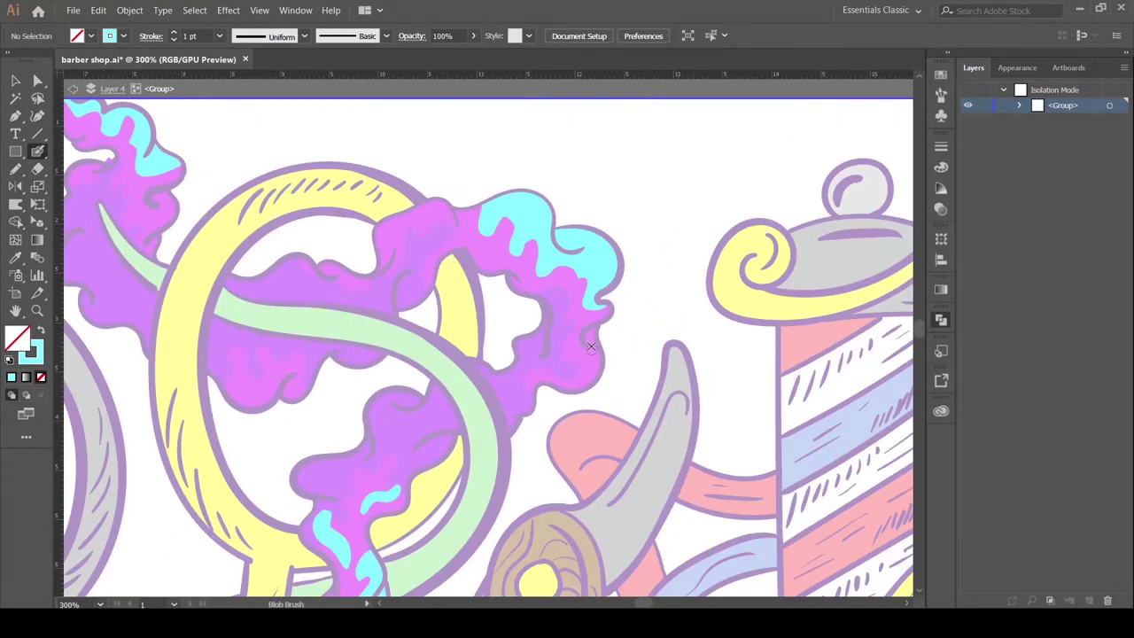
drag(156, 202, 377, 268)
key(v)
key(ctrl+0)
Pencil two violet shading shapes across the smoke, including the upper-left cloud.
key(Escape)
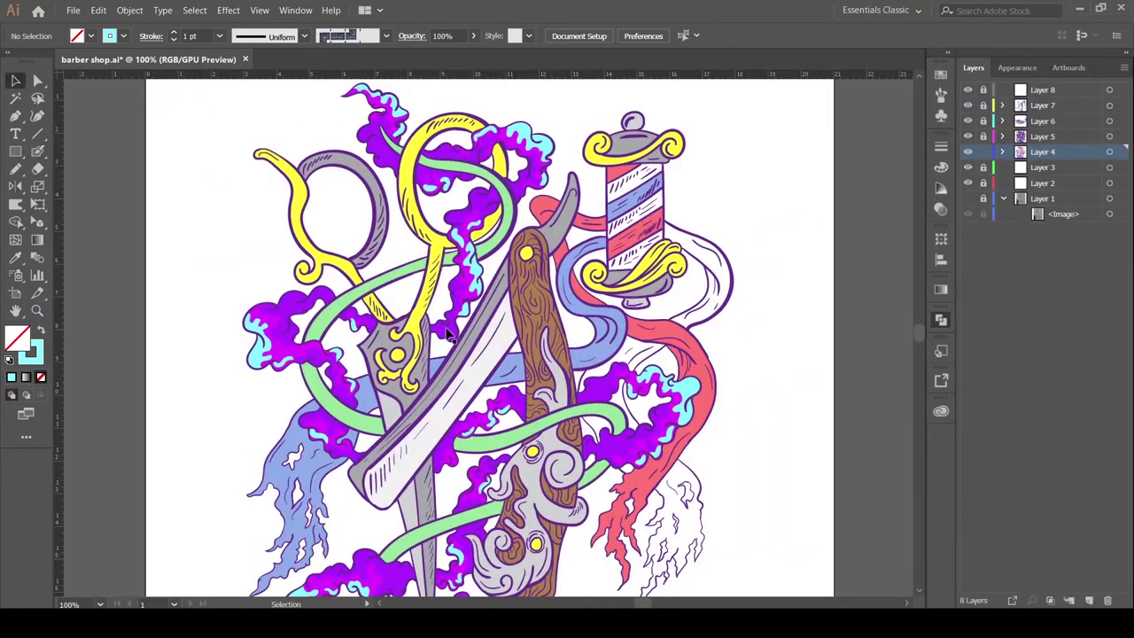
key(n)
key(ctrl+plus)
key(ctrl+plus)
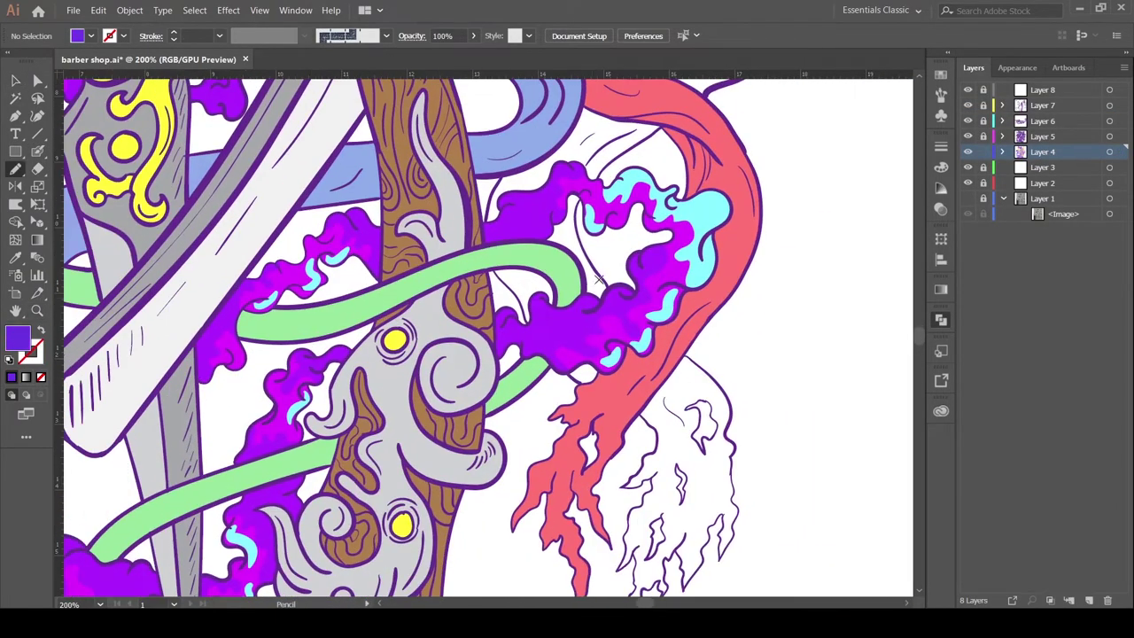
drag(421, 310, 548, 248)
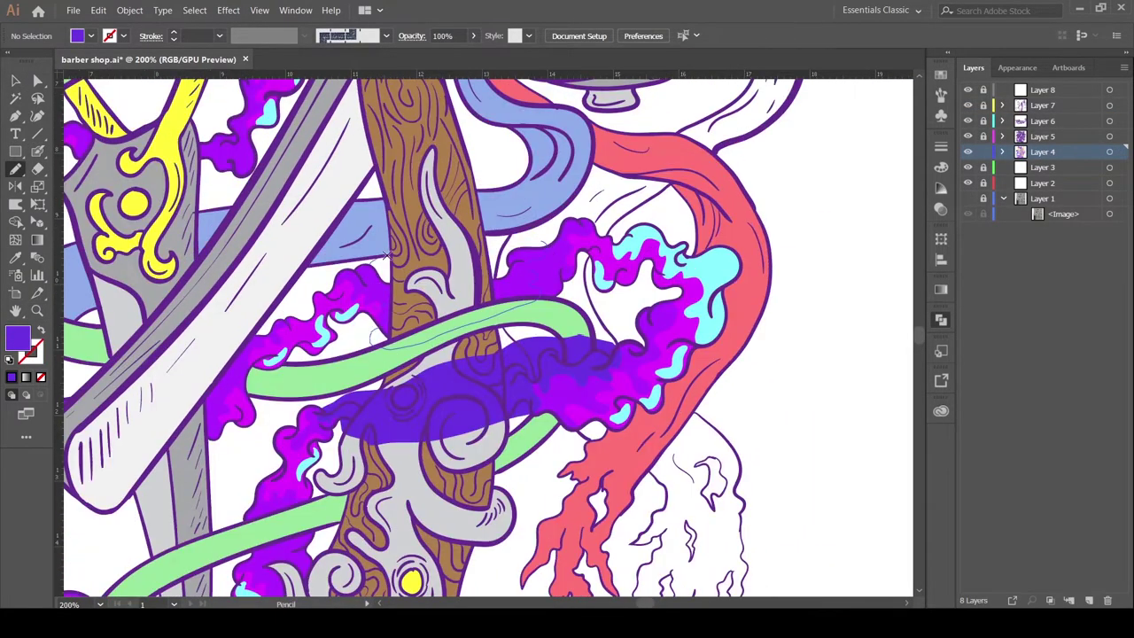
scroll(386, 254, down, 5)
scroll(444, 324, left, 4)
drag(277, 293, 363, 230)
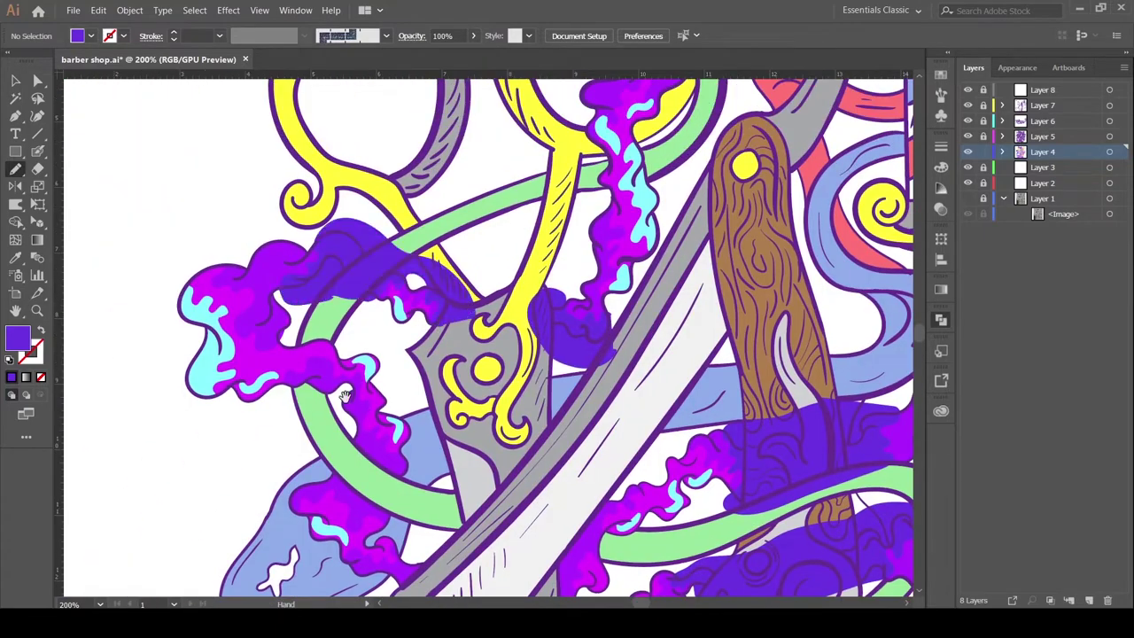
Select the smoke group together with its new violet shading.
scroll(450, 268, down, 5)
scroll(450, 267, left, 2)
scroll(370, 294, down, 5)
scroll(435, 295, right, 7)
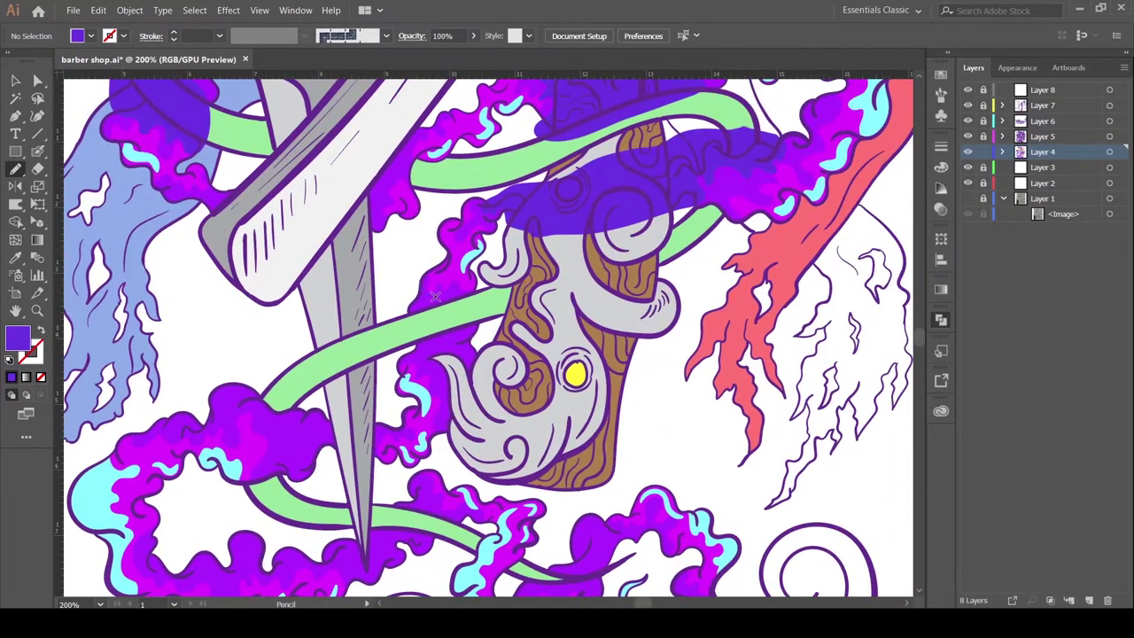
scroll(424, 352, up, 3)
alt+scroll(425, 353, down, 3)
scroll(496, 310, down, 5)
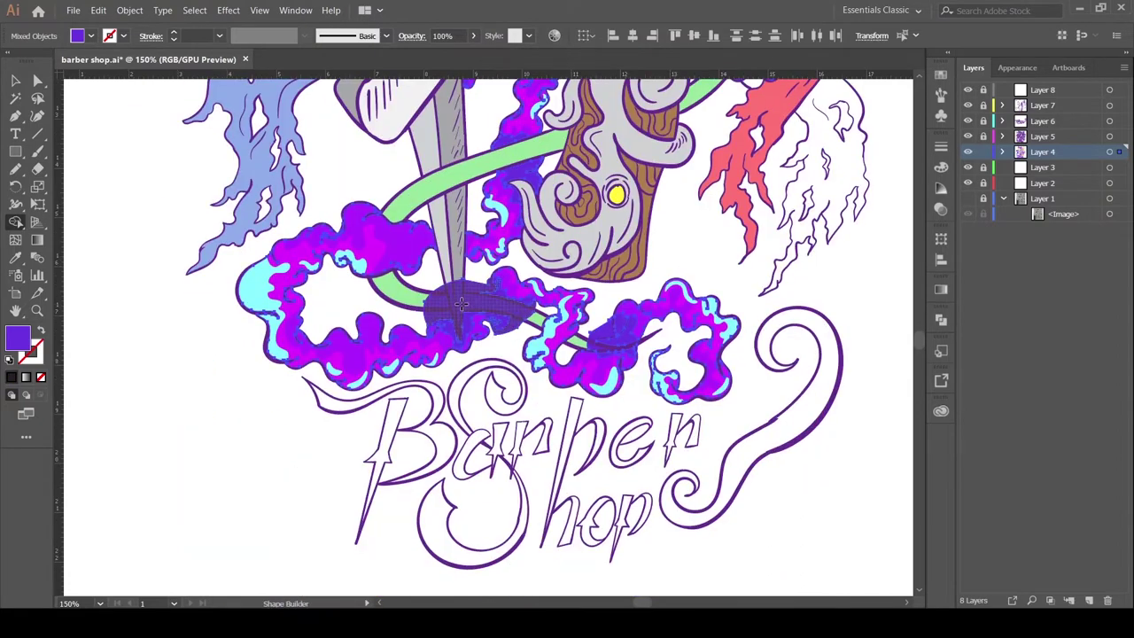
alt+scroll(569, 256, up, 2)
scroll(569, 256, up, 5)
double_click(151, 222)
scroll(150, 222, down, 2)
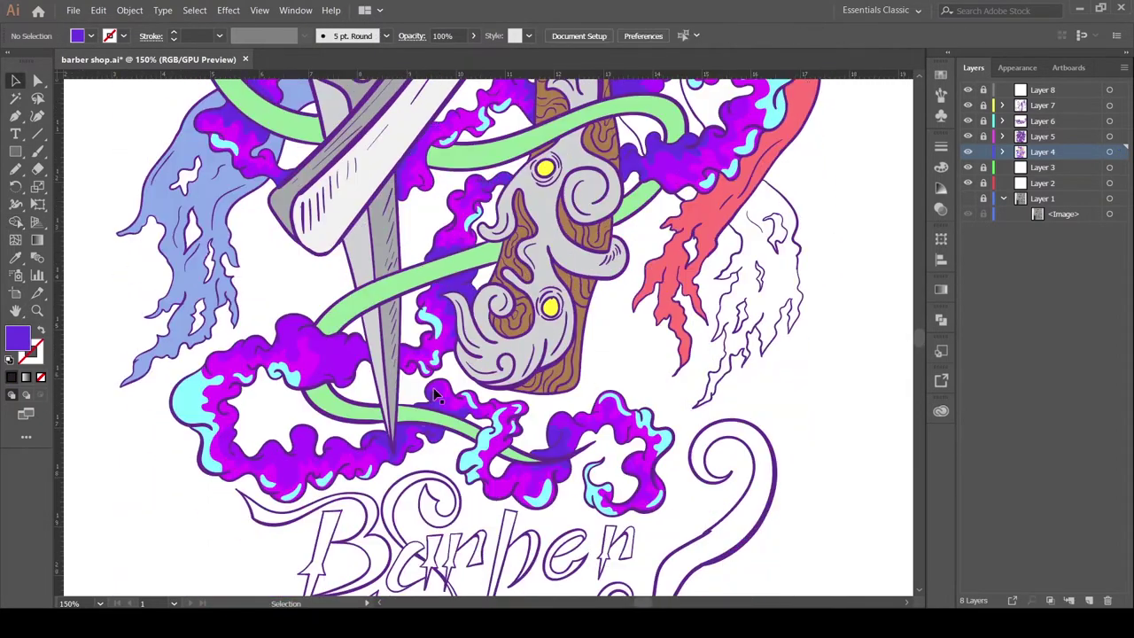
key(Escape)
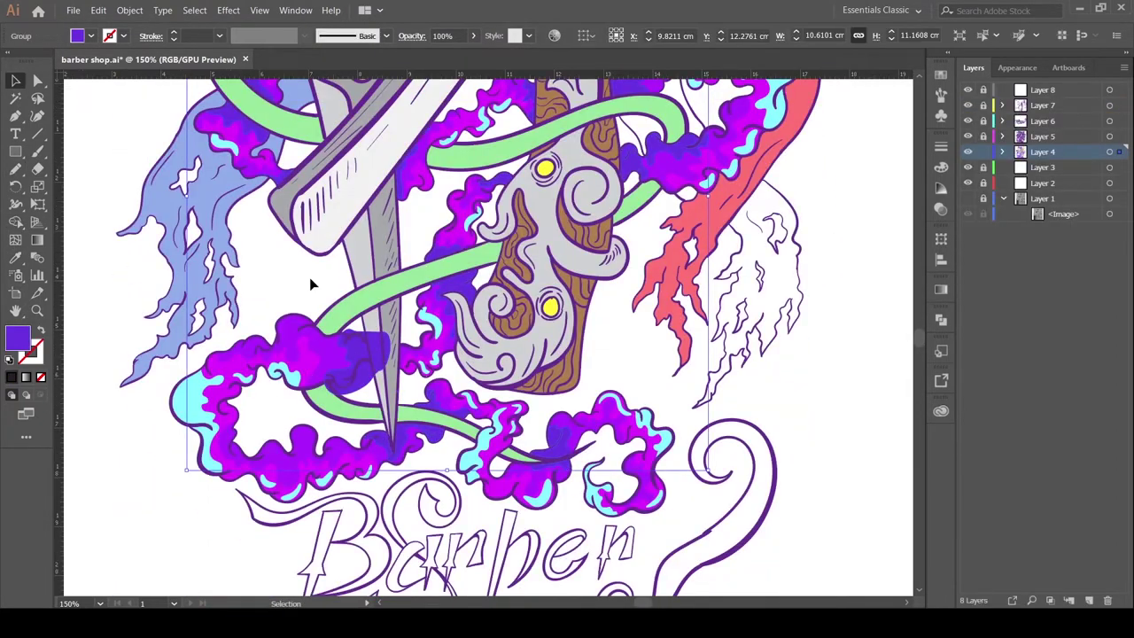
Pencil a darker brown shading shape over the upper razor handle.
scroll(309, 277, down, 2)
scroll(309, 278, right, 3)
scroll(380, 272, up, 4)
scroll(429, 388, right, 2)
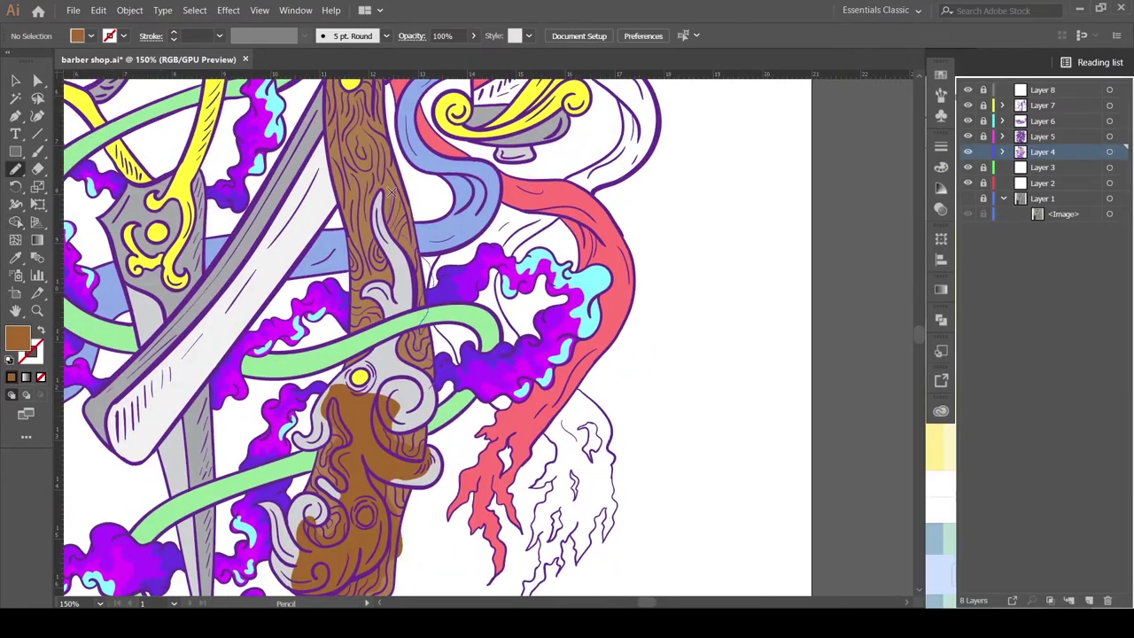
scroll(396, 170, up, 2)
scroll(397, 170, left, 1)
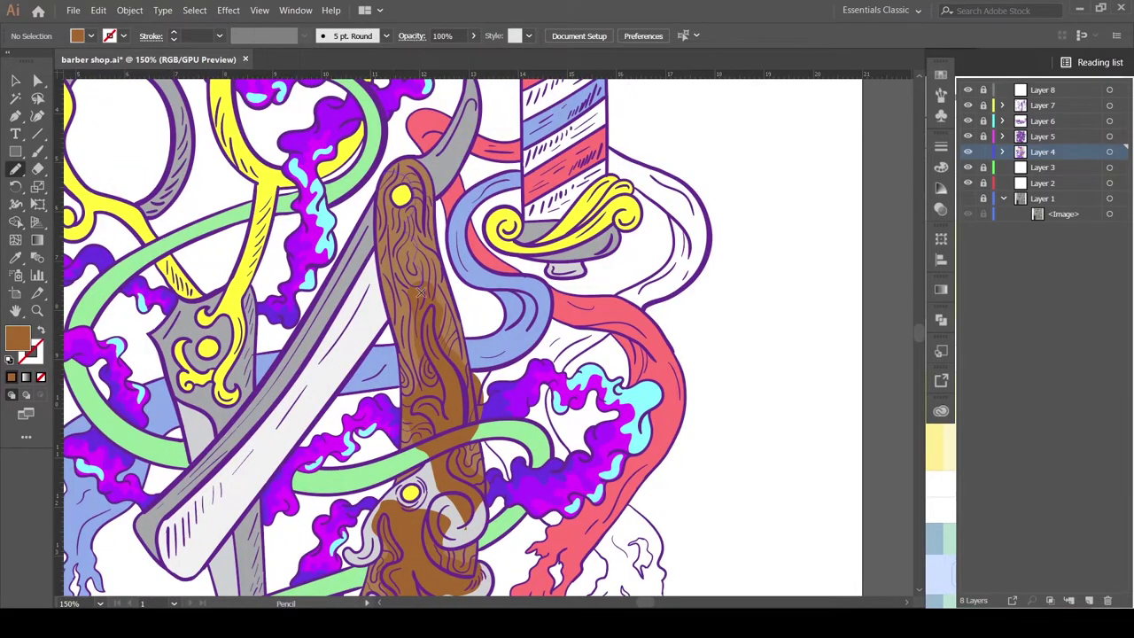
drag(421, 293, 417, 293)
key(ctrl+minus)
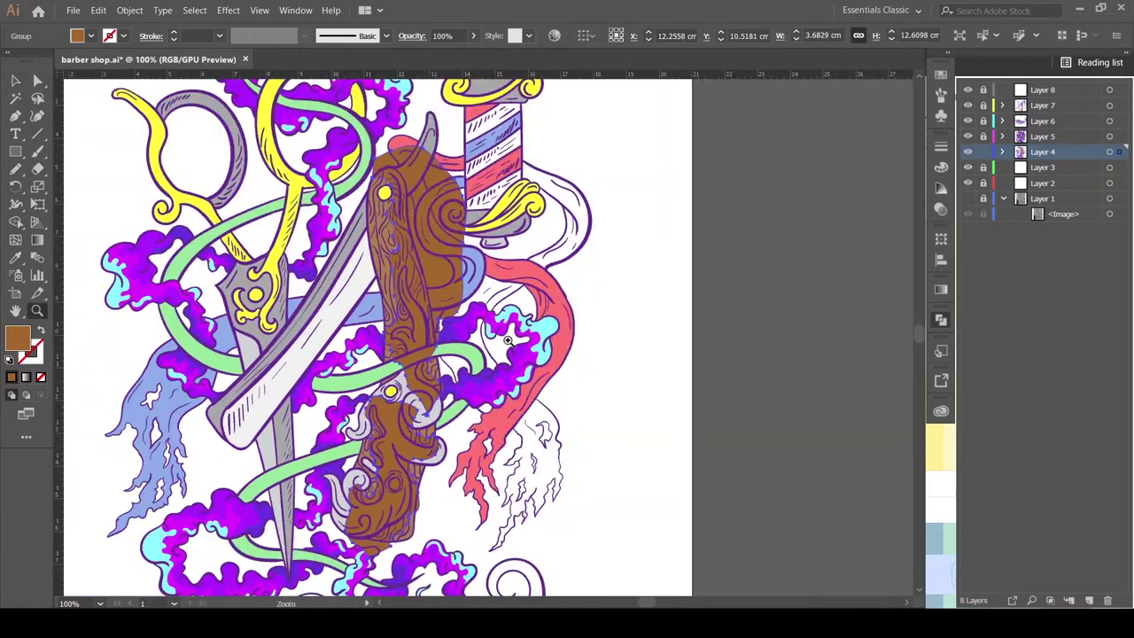
key(ctrl+equal)
Select the handle shading, set its blend mode so the wood grain shows, then deselect.
click(16, 81)
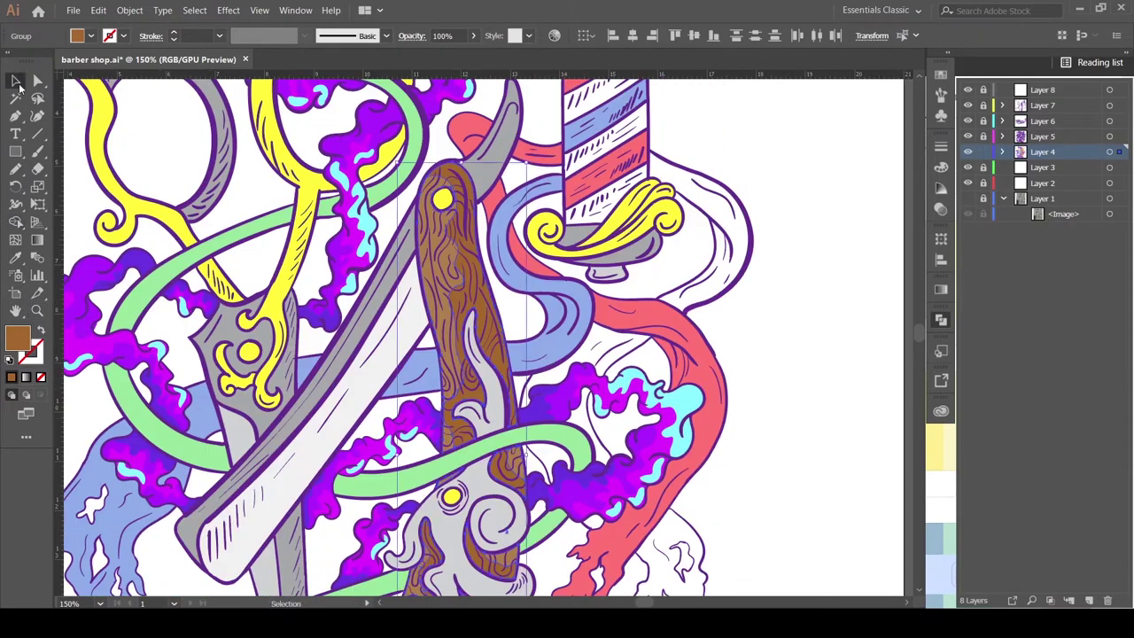
key(ctrl+0)
key(ctrl+equal)
key(ctrl+equal)
key(ctrl+equal)
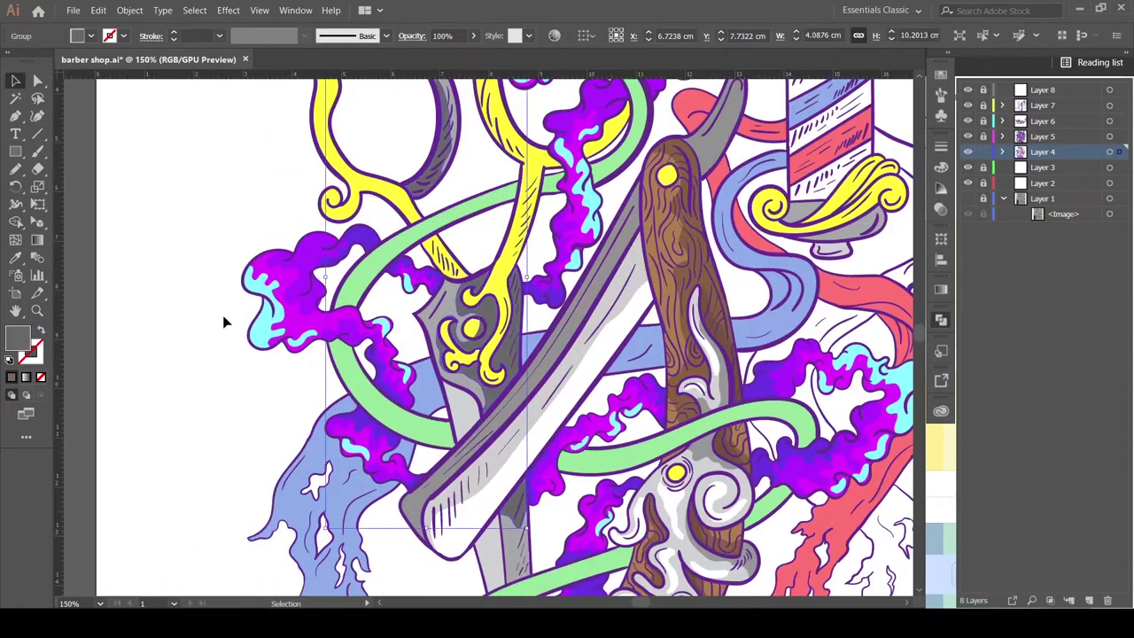
click(224, 323)
key(ctrl+0)
key(ctrl+equal)
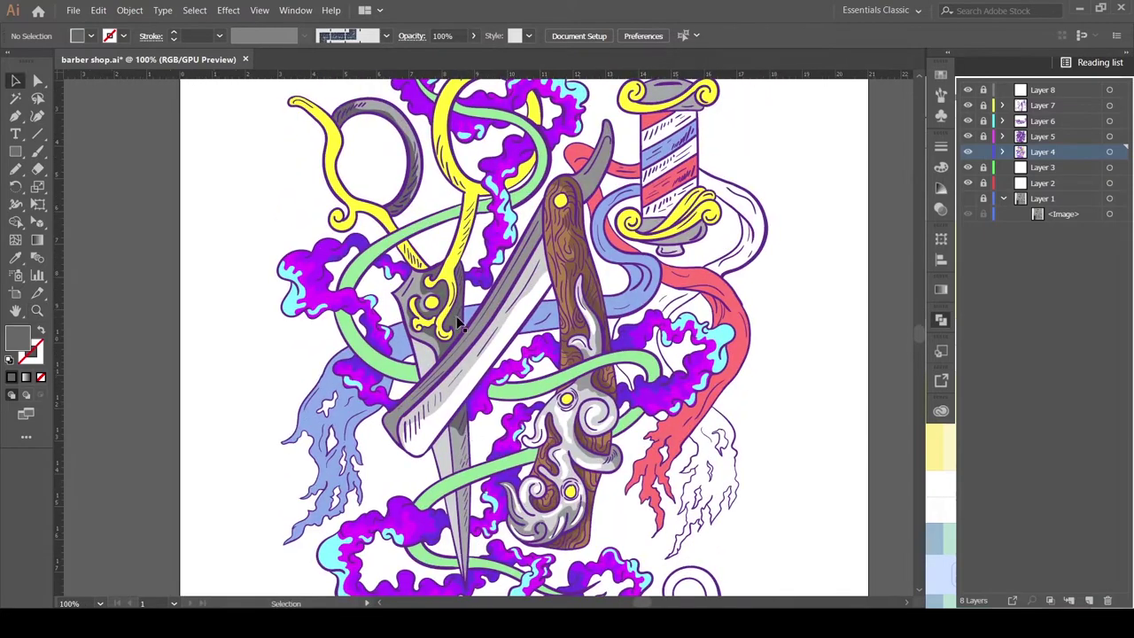
click(458, 324)
click(625, 392)
Pick a deeper yellow-orange tone for shading the scissors handles.
key(ctrl+0)
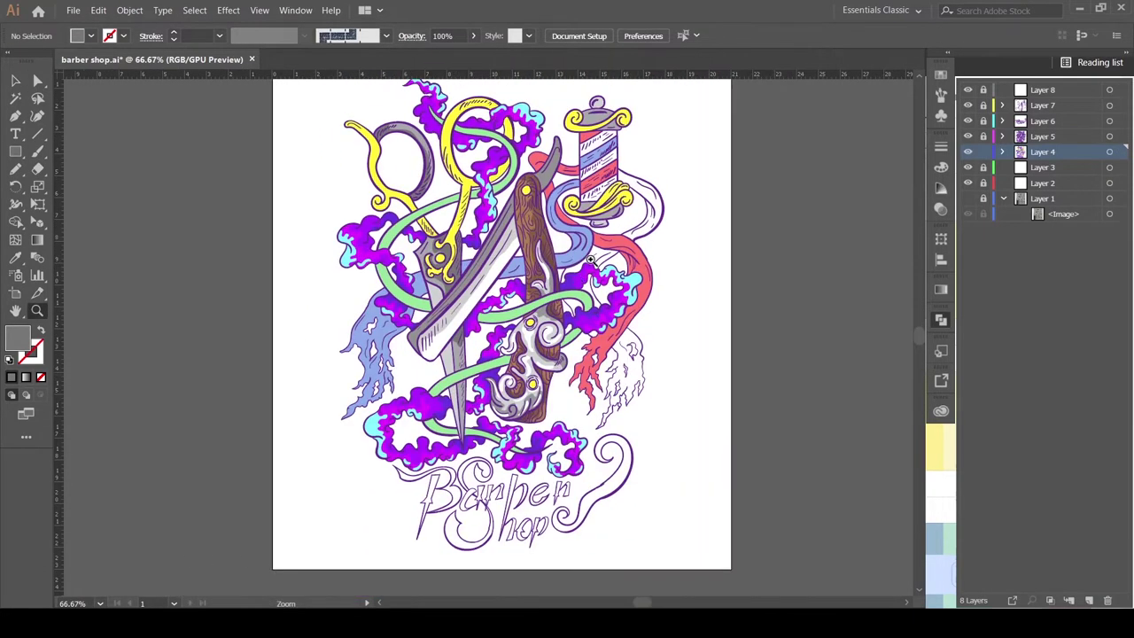
key(ctrl+equal)
key(v)
click(321, 302)
click(786, 407)
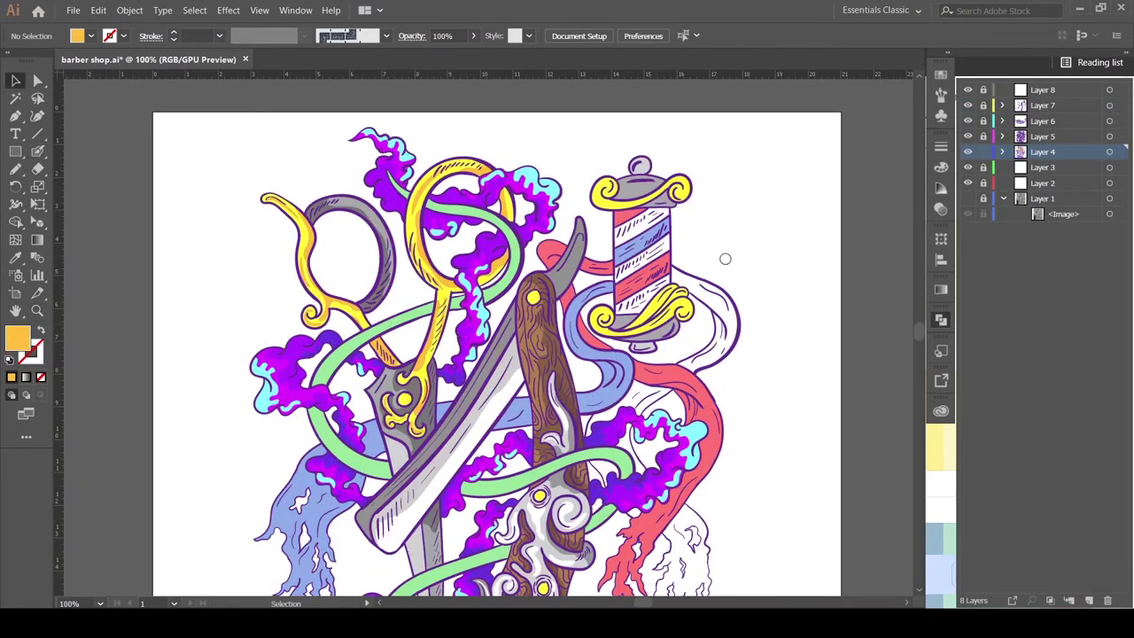
Swap the tan fill and outline colours for the scissors loop shading, then back again.
key(shift+x)
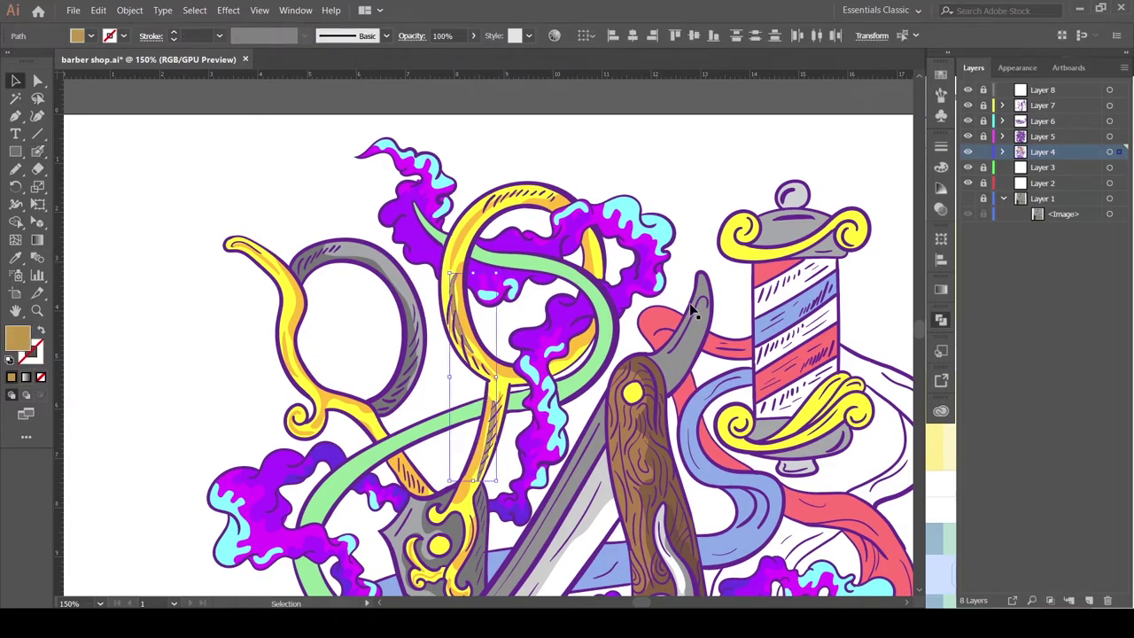
key(shift+x)
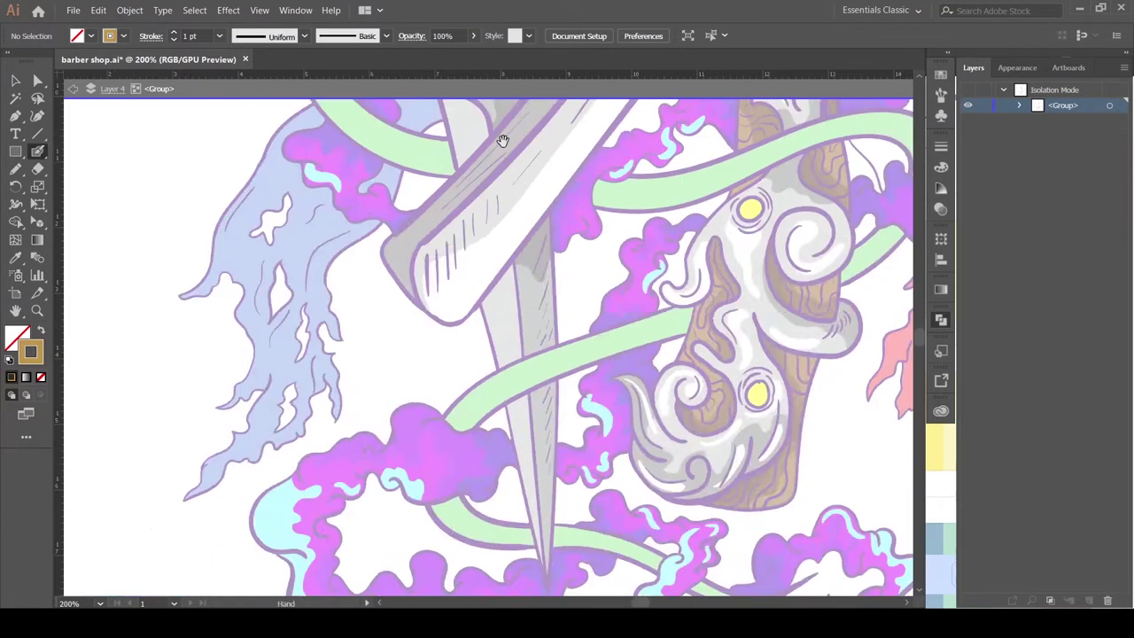
key(ctrl+minus)
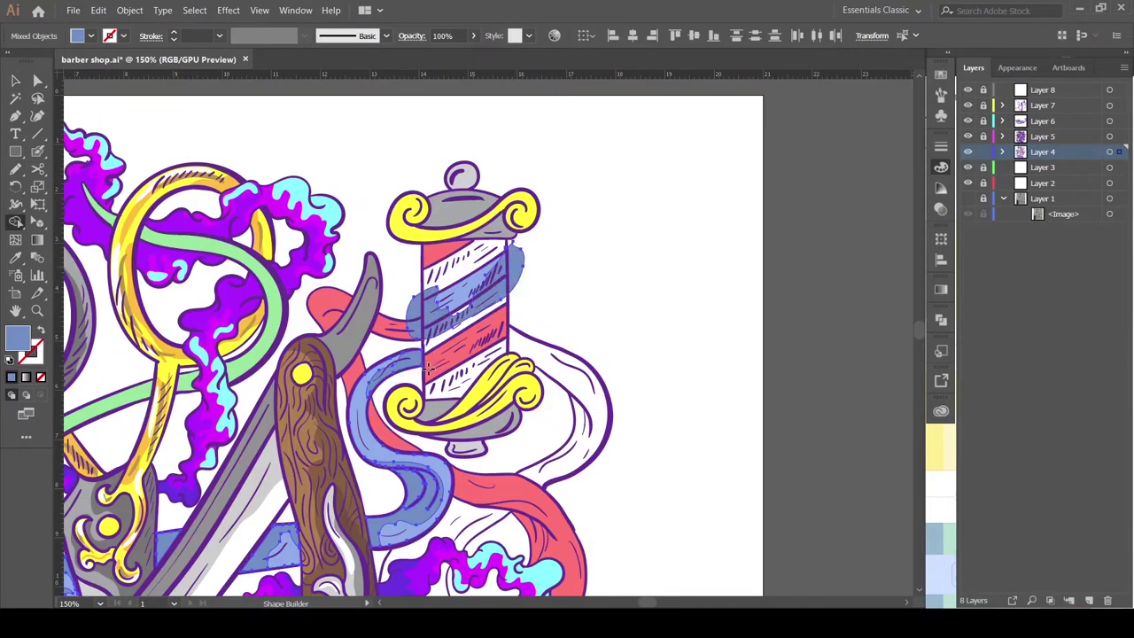
Delete the unwanted blue shading shapes over the barber pole.
key(v)
key(Delete)
key(ctrl+1)
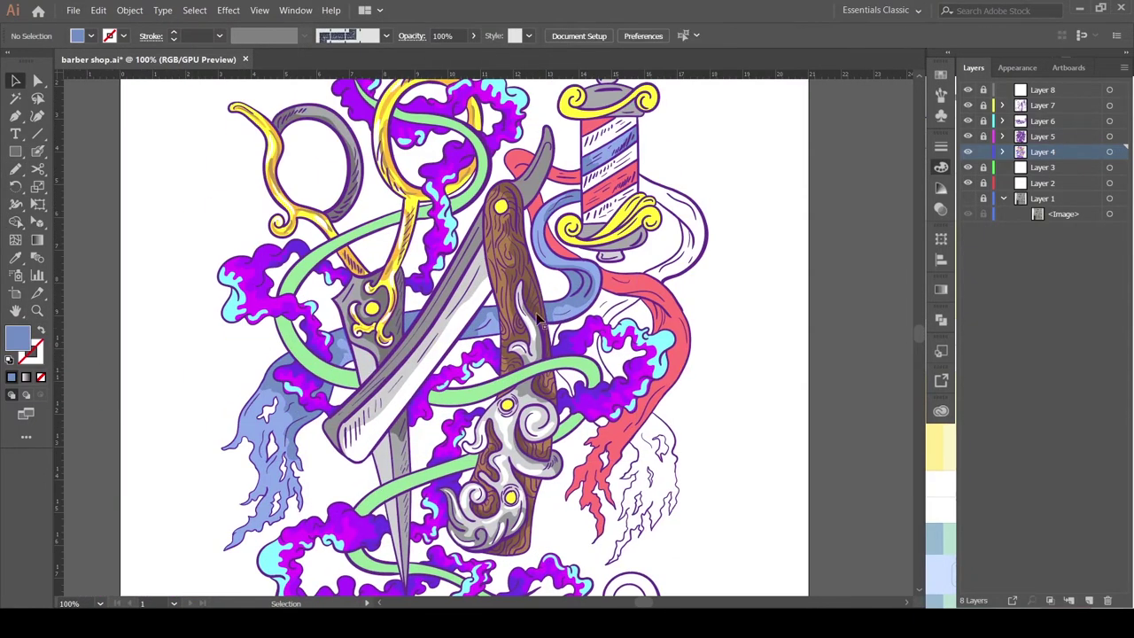
click(324, 393)
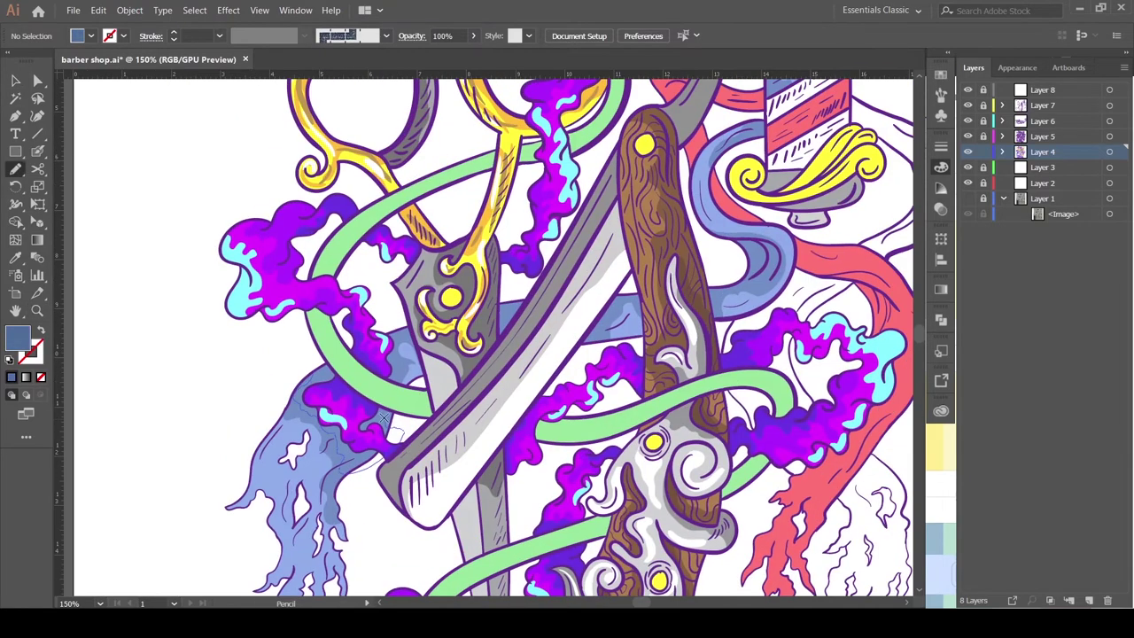
scroll(398, 311, right, 5)
scroll(409, 306, right, 1)
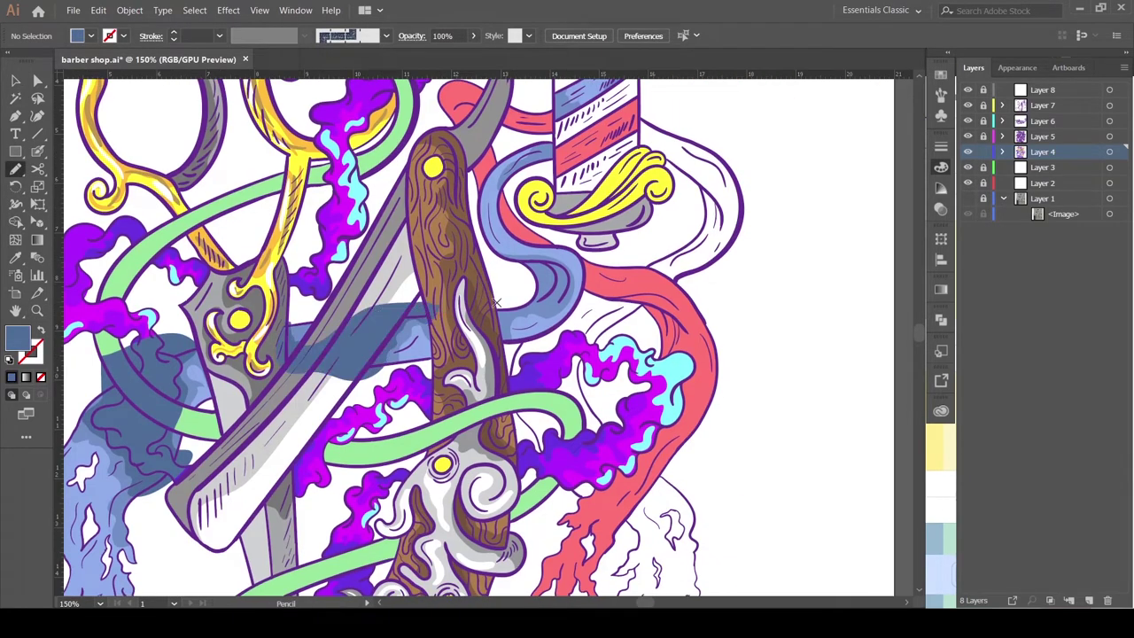
scroll(403, 332, right, 3)
scroll(403, 333, up, 2)
scroll(395, 357, up, 2)
scroll(382, 305, down, 3)
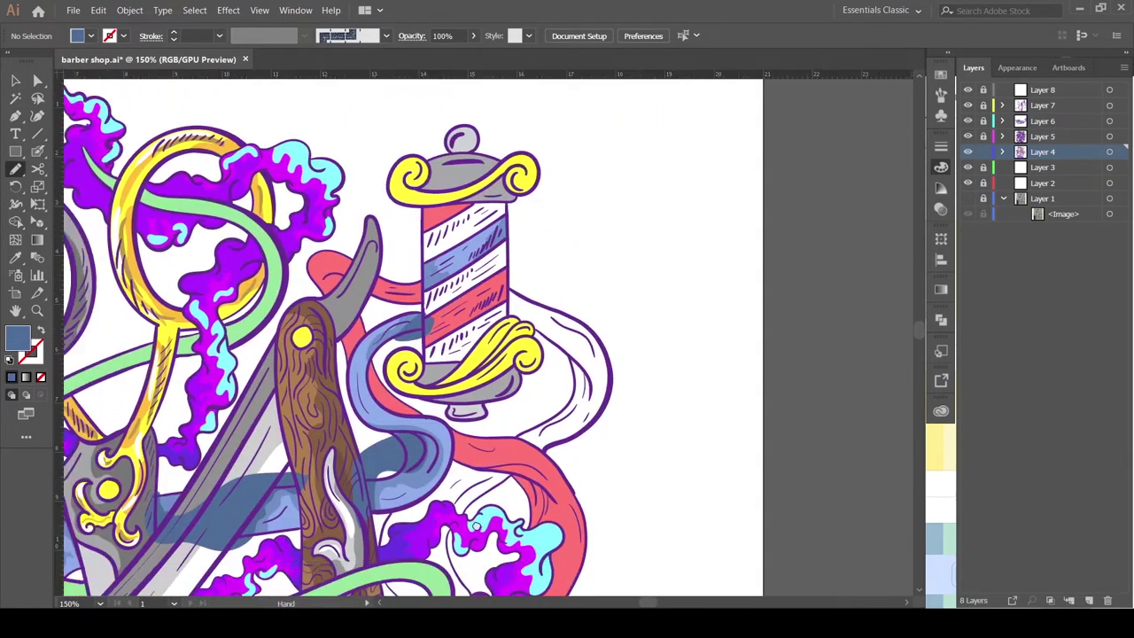
scroll(383, 305, left, 5)
Select all and trim the pole's blue stripe shading with Shape Builder.
key(v)
key(ctrl+a)
key(shift+m)
scroll(404, 337, down, 2)
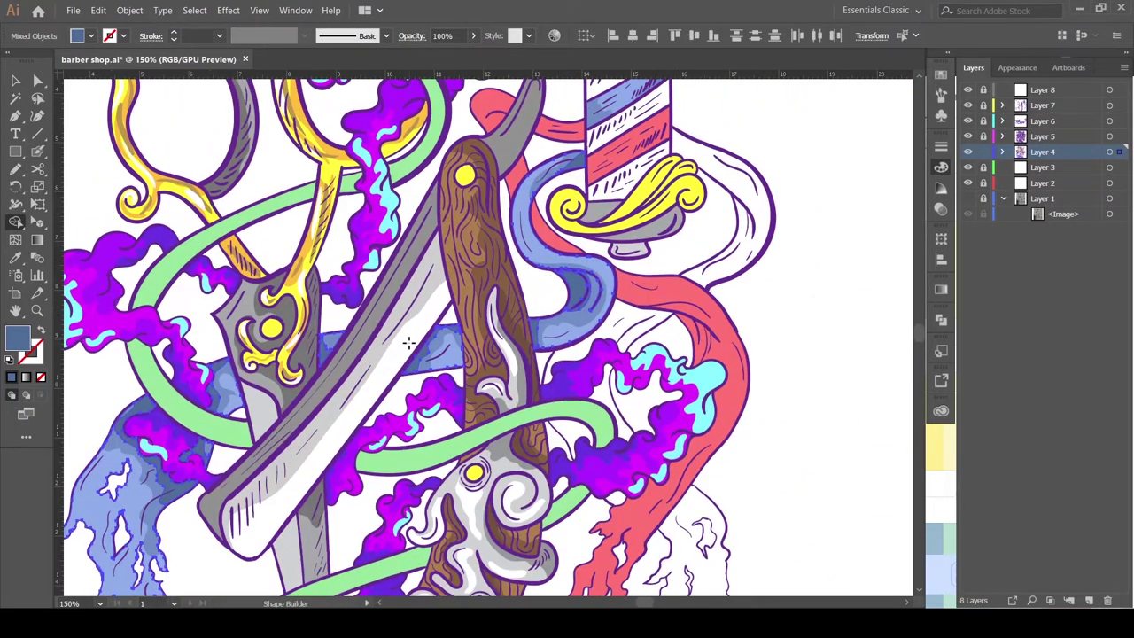
key(v)
key(ctrl+shift+a)
Pencil more blue shading onto the pole stripes and trim it with Shape Builder.
scroll(640, 261, down, 2)
scroll(640, 261, left, 3)
scroll(678, 265, down, 1)
key(n)
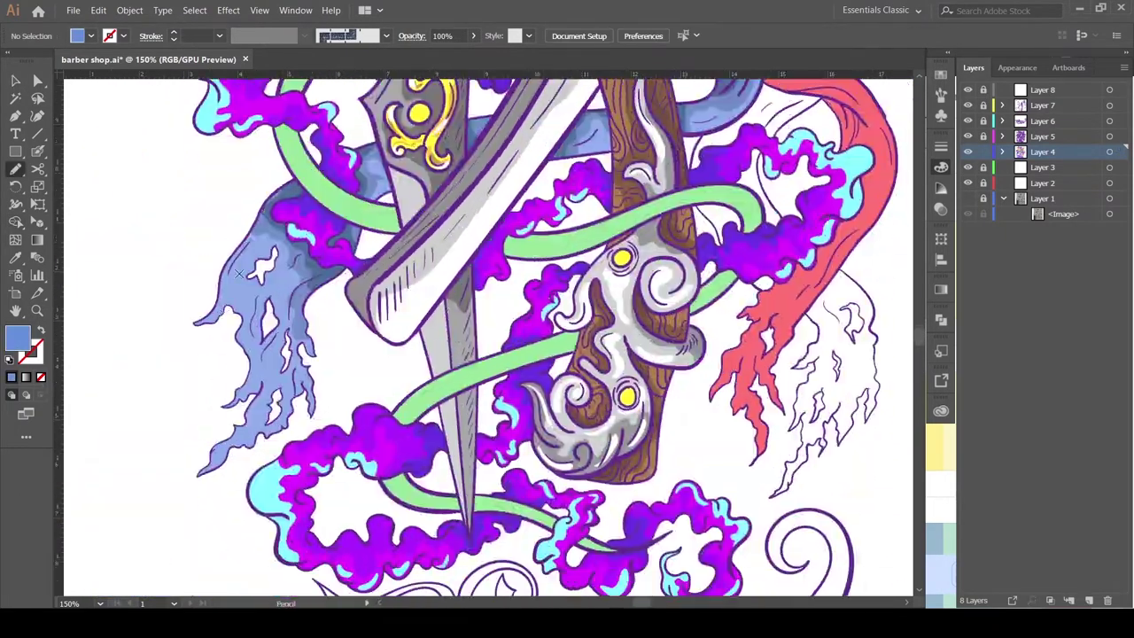
scroll(443, 221, right, 3)
scroll(442, 221, up, 2)
scroll(415, 194, up, 1)
key(v)
key(ctrl+a)
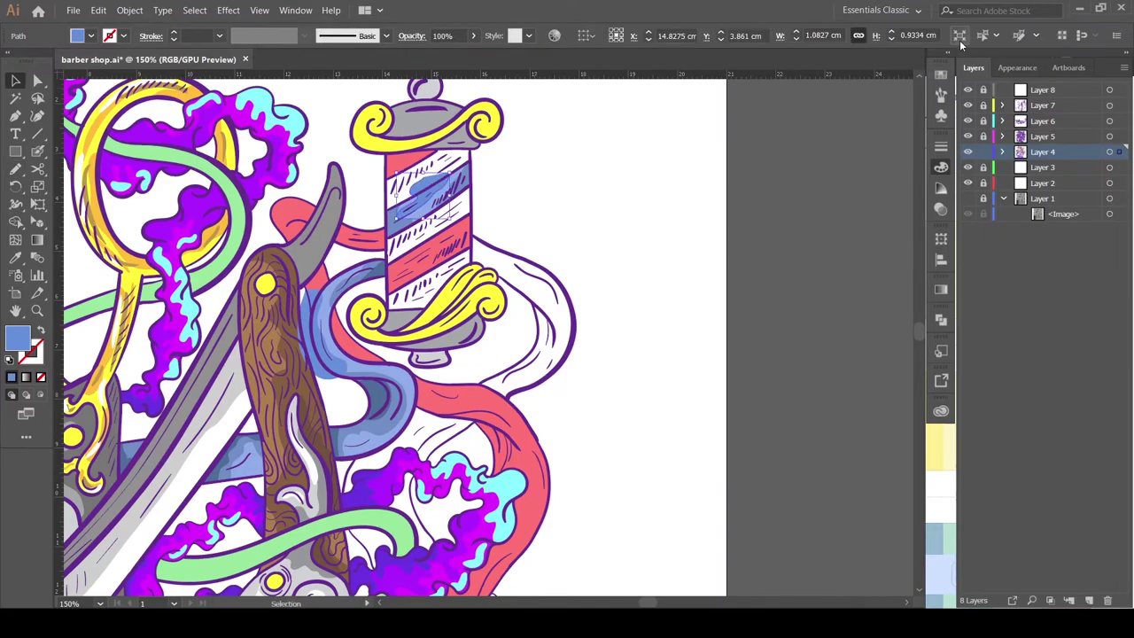
key(shift+m)
scroll(407, 354, down, 3)
scroll(408, 354, left, 3)
key(ctrl+shift+a)
scroll(403, 408, up, 3)
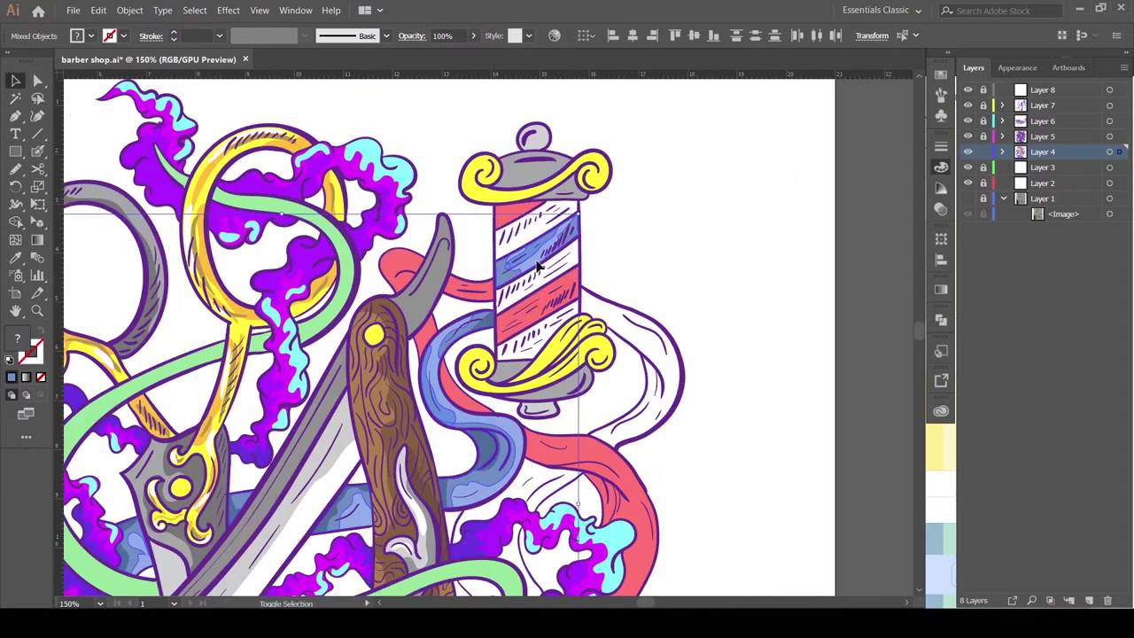
Isolate the blue hair group and pencil a dark blue shading shape on its left side.
key(ctrl+0)
key(z)
click(446, 333)
double_click(403, 293)
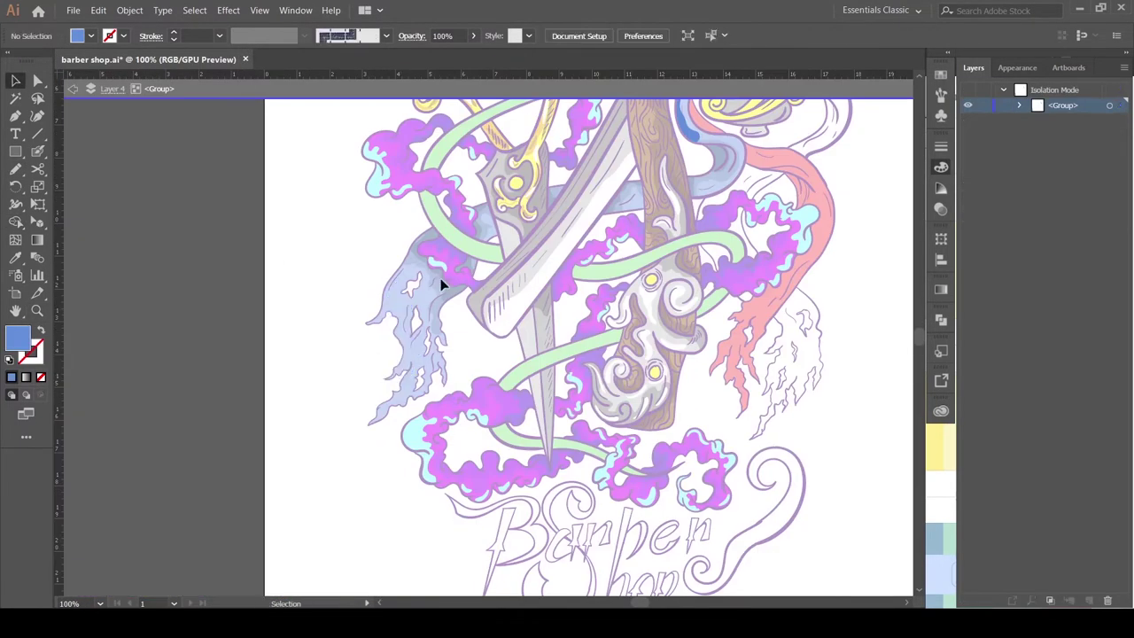
double_click(346, 268)
scroll(412, 299, up, 1)
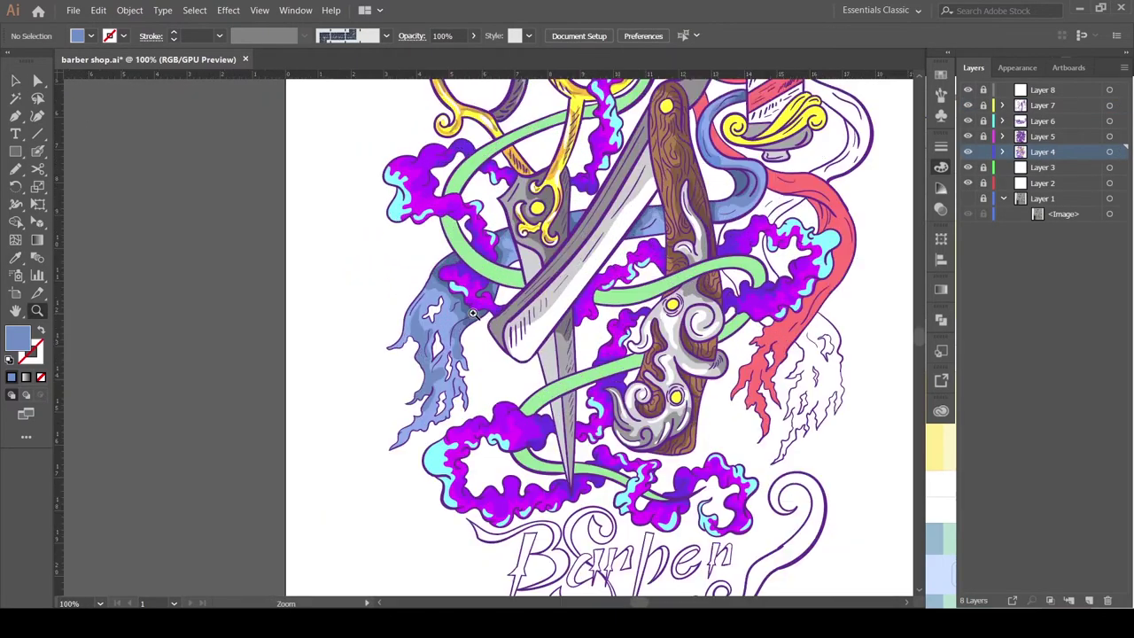
double_click(476, 319)
drag(399, 328, 390, 292)
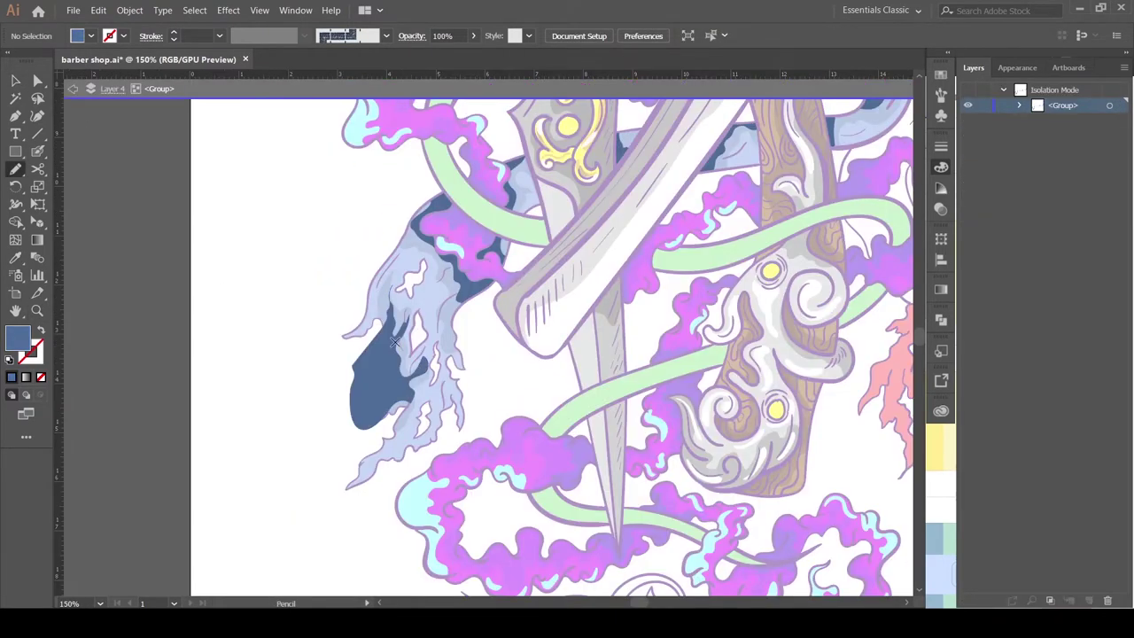
scroll(372, 310, right, 2)
Exit isolation mode and delete a stray shape from the artwork.
key(v)
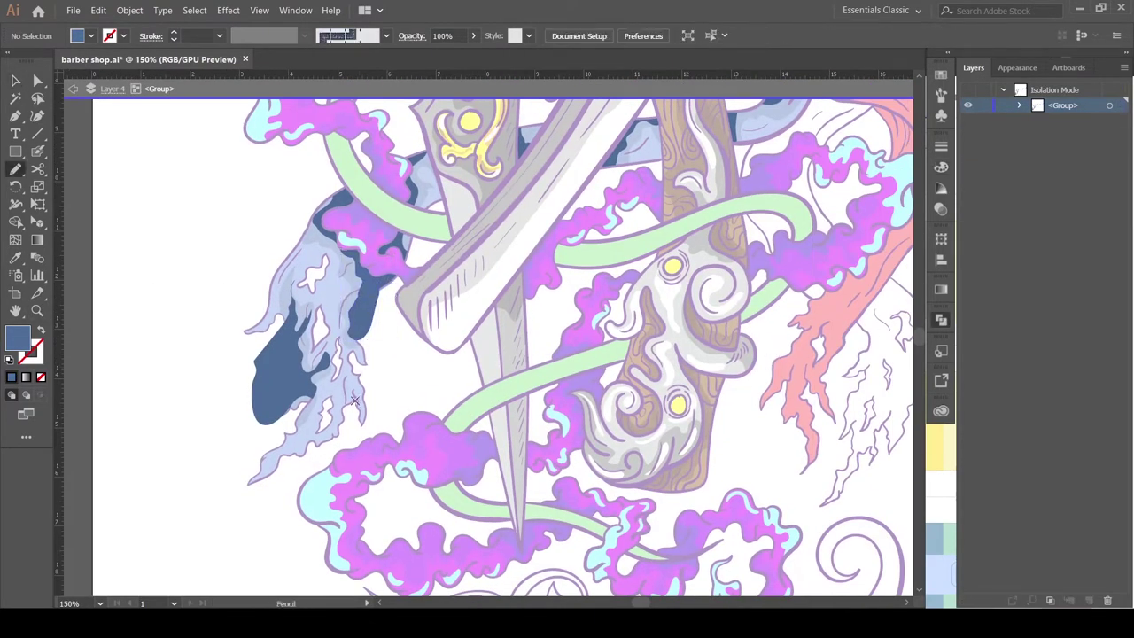
key(Escape)
click(346, 425)
key(Delete)
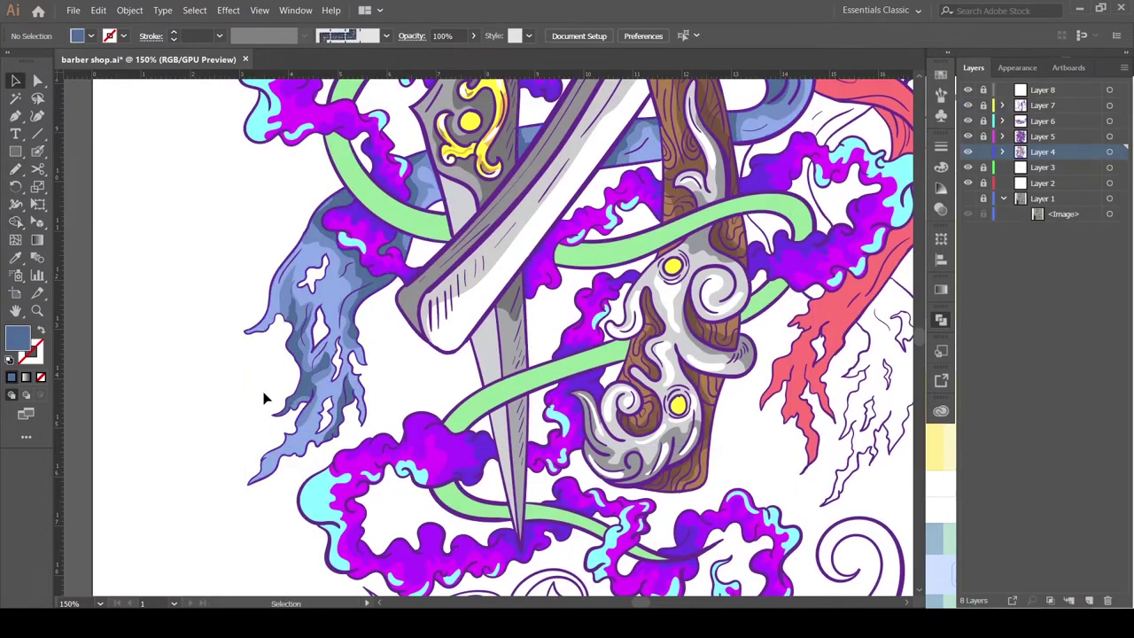
key(ctrl+0)
key(z)
click(534, 357)
Pencil a darker red shading shape along the red ribbon beside the pole, then deselect.
key(n)
key(ctrl+plus)
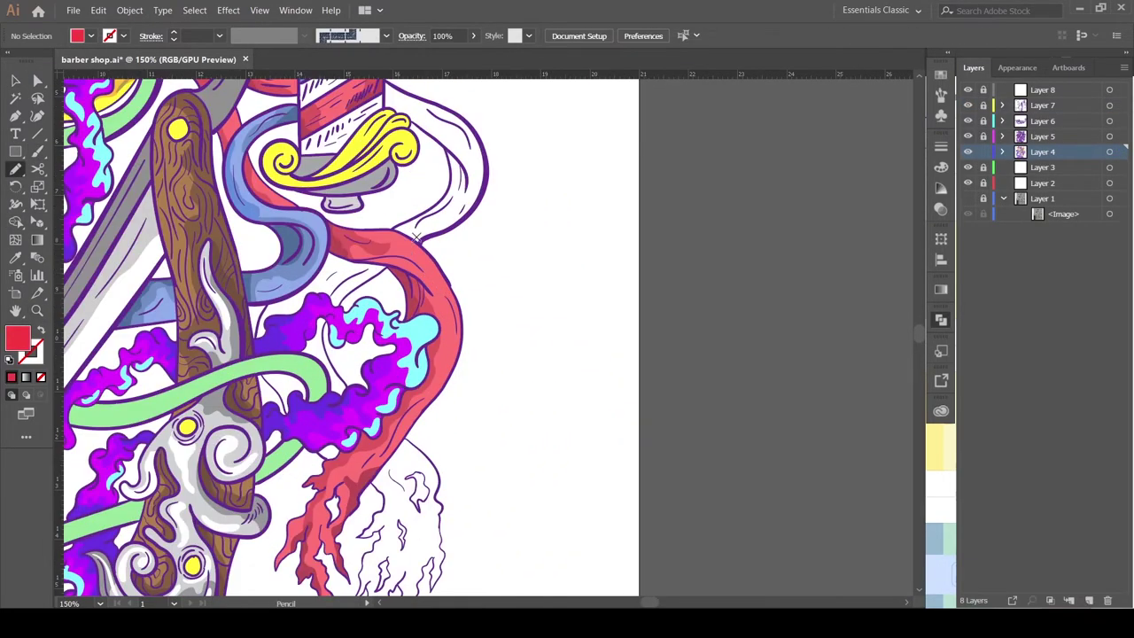
scroll(674, 198, down, 4)
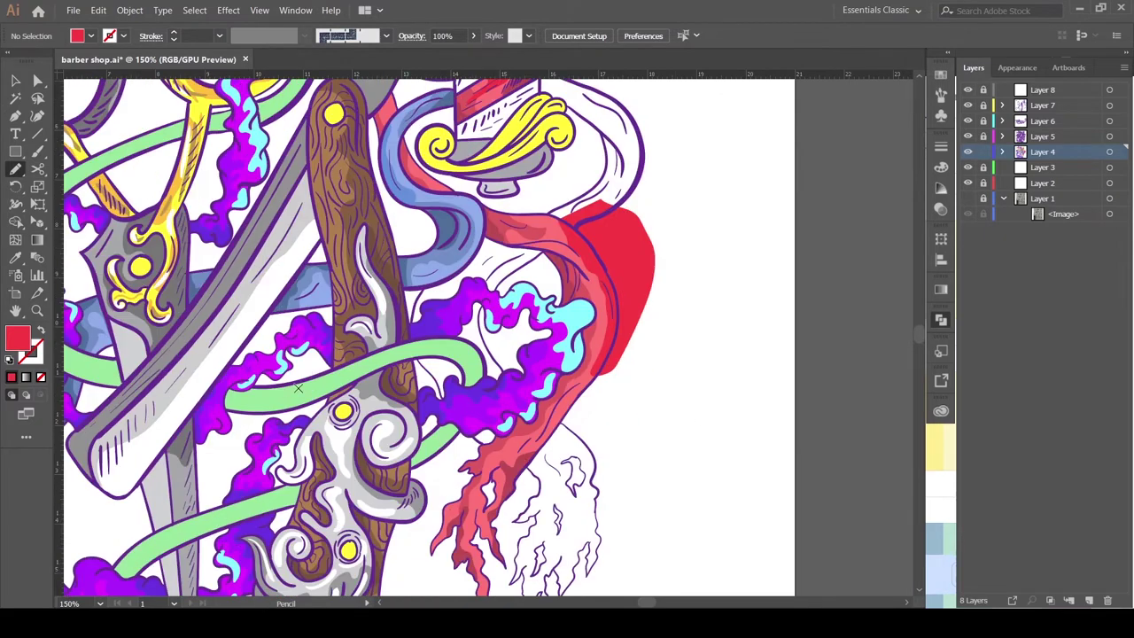
scroll(412, 347, down, 4)
scroll(412, 347, right, 2)
scroll(532, 319, up, 5)
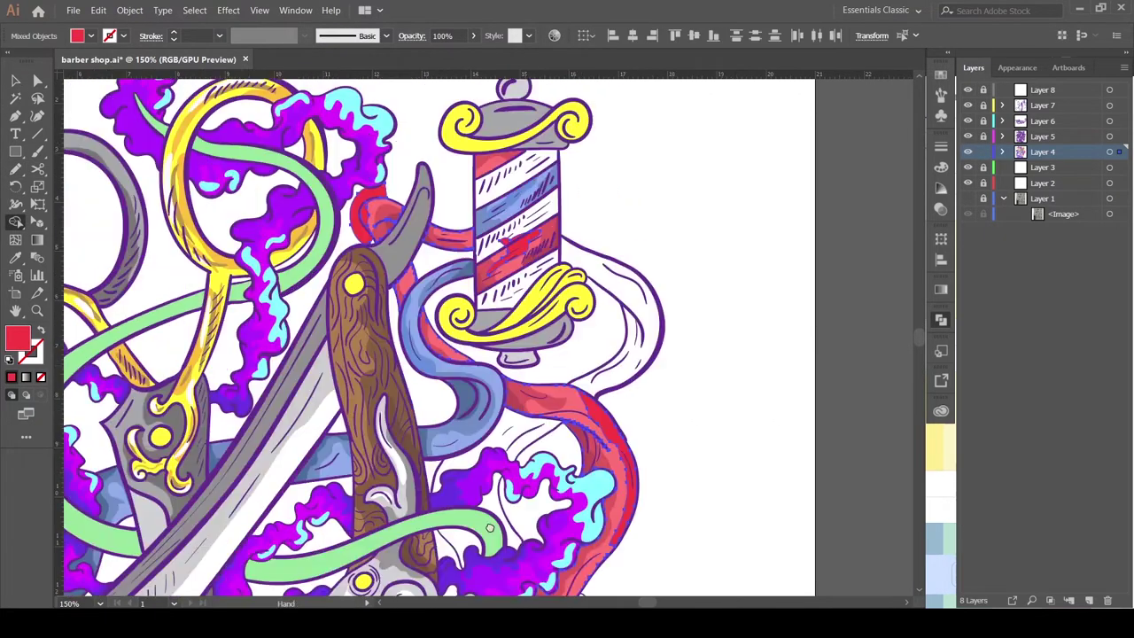
scroll(532, 319, up, 1)
click(529, 323)
key(z)
alt+click(532, 319)
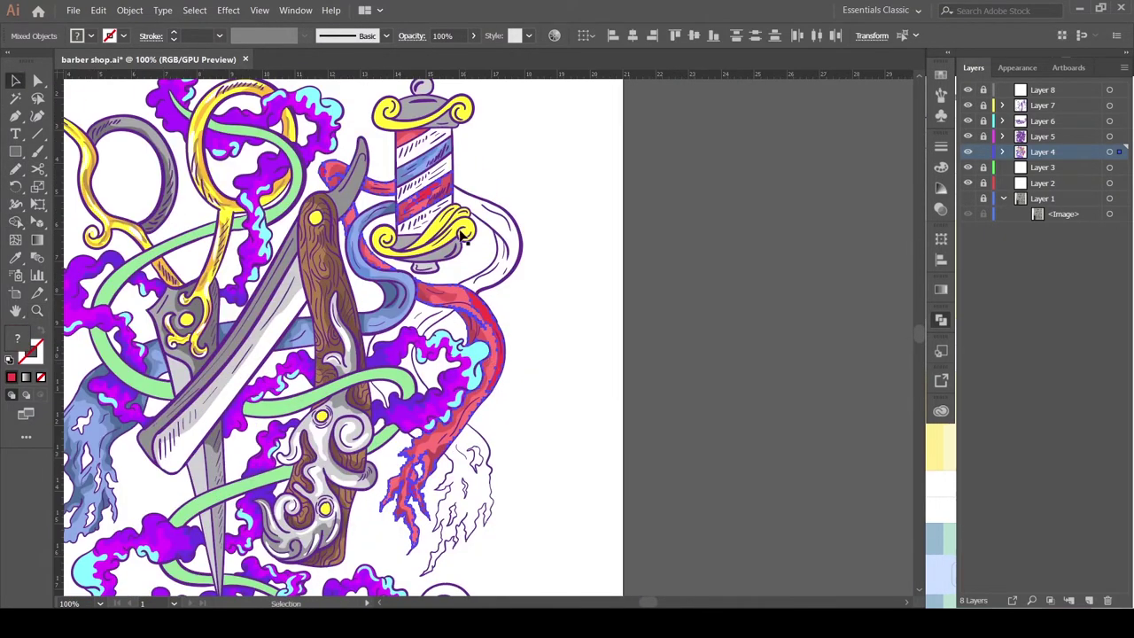
key(ctrl+shift+a)
alt+click(575, 352)
Draw darker gold shading shapes on the pole scrolls and sample a colour with the Eyedropper.
click(480, 307)
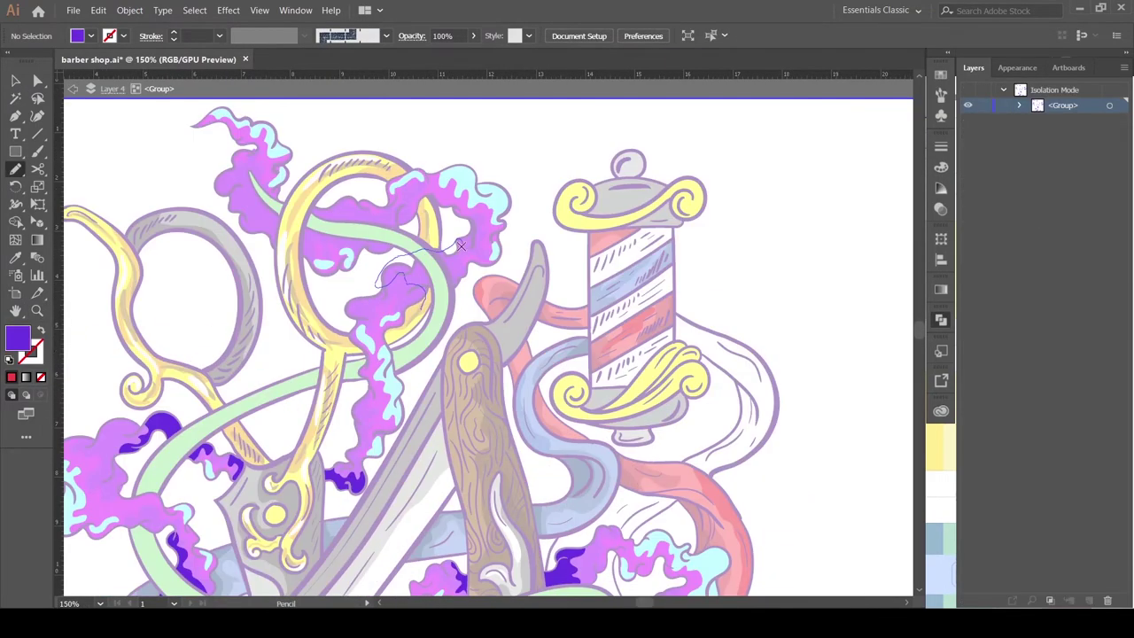
drag(409, 237, 409, 228)
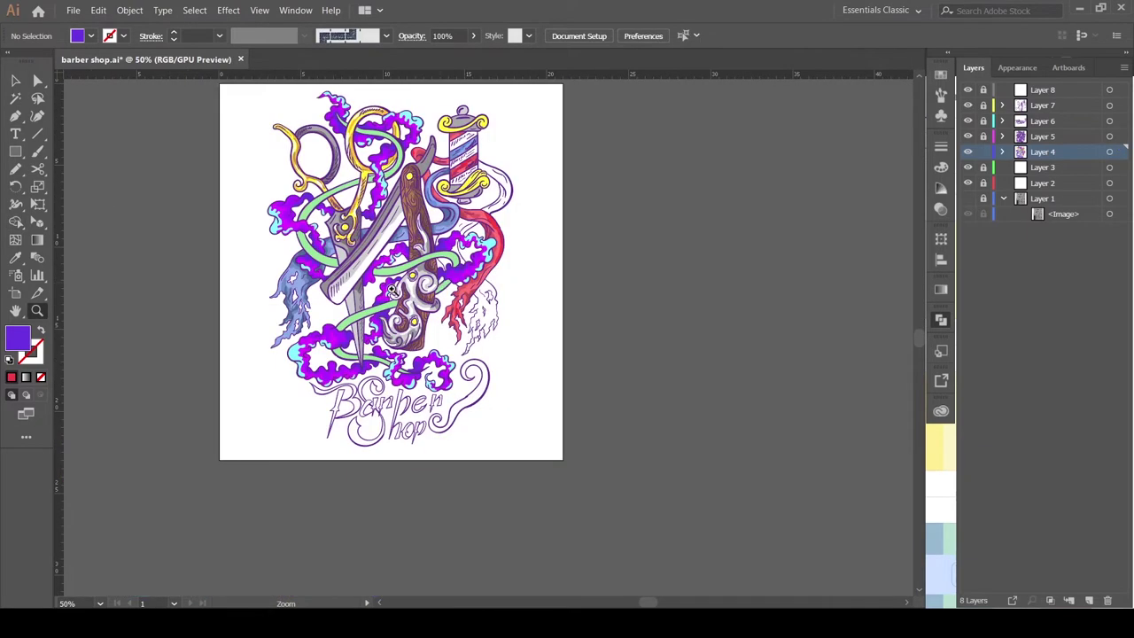
click(390, 290)
key(ctrl+equal)
key(ctrl+equal)
key(i)
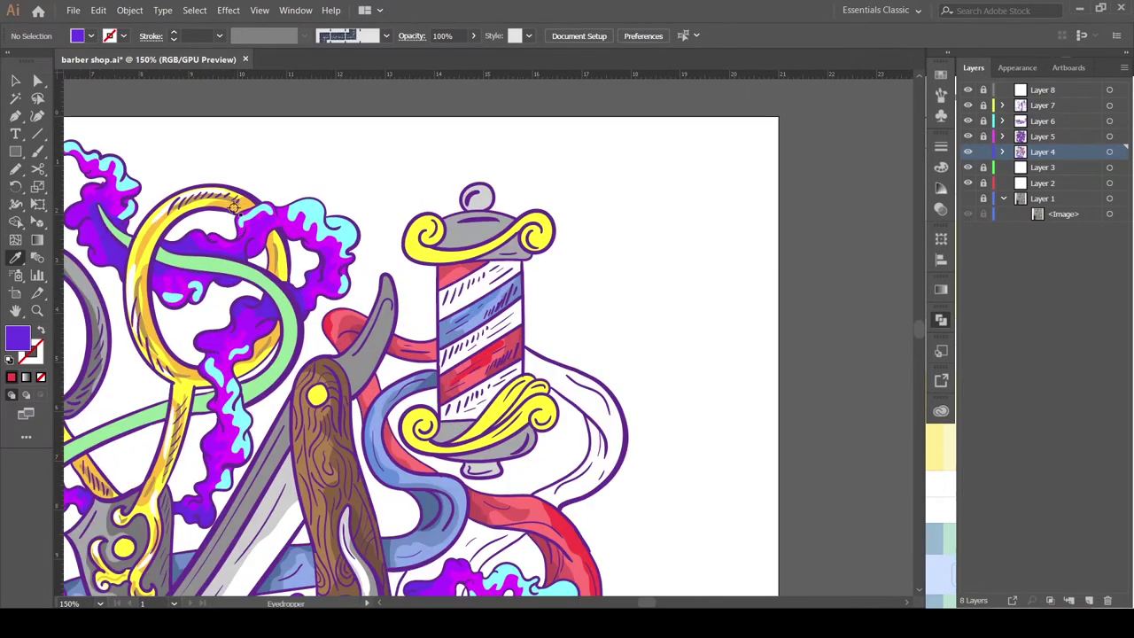
scroll(535, 246, down, 5)
scroll(535, 246, left, 2)
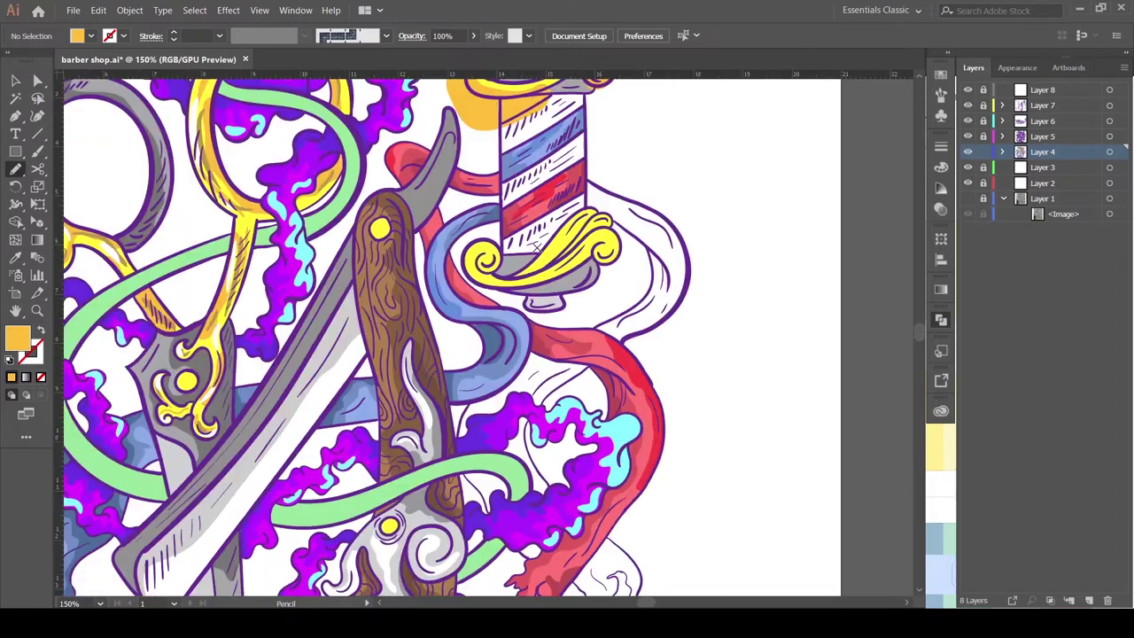
scroll(478, 240, up, 3)
scroll(477, 240, up, 2)
Trim the orange shading spilling outside the top scroll with Shape Builder.
key(ctrl+a)
key(shift+m)
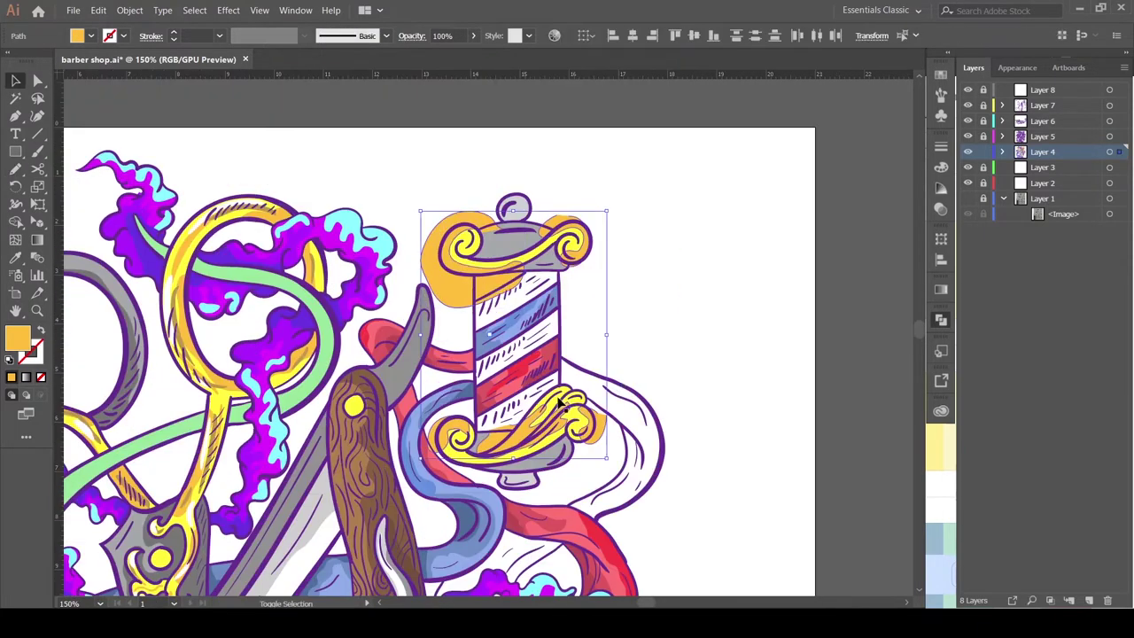
drag(567, 223, 465, 257)
key(ctrl+alt+shift+y)
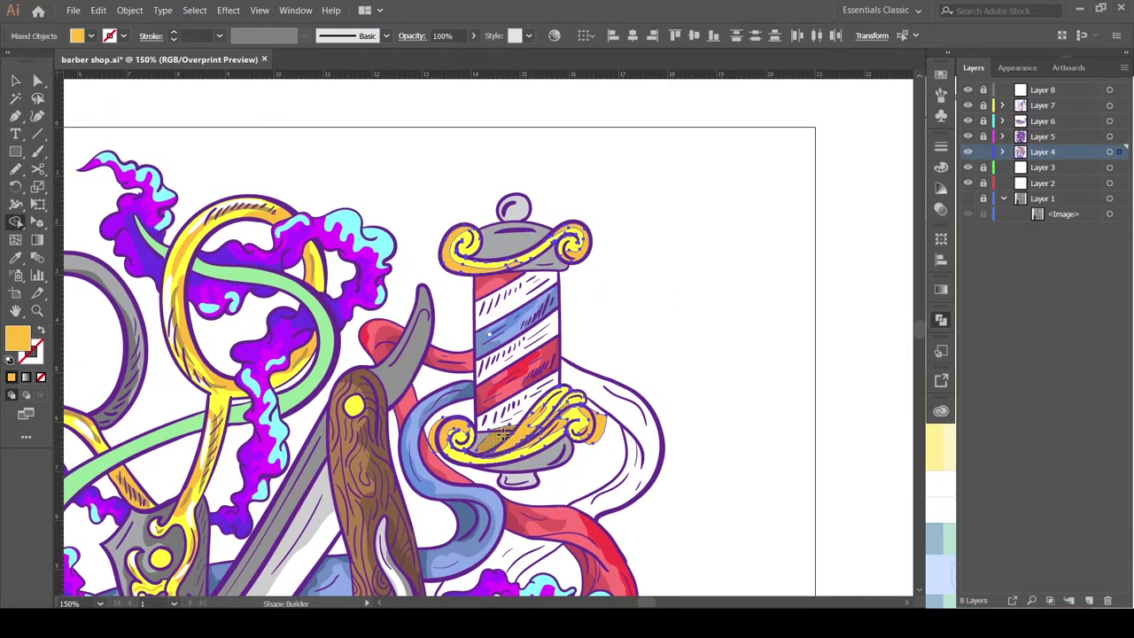
key(ctrl+shift+a)
key(v)
drag(502, 333, 597, 282)
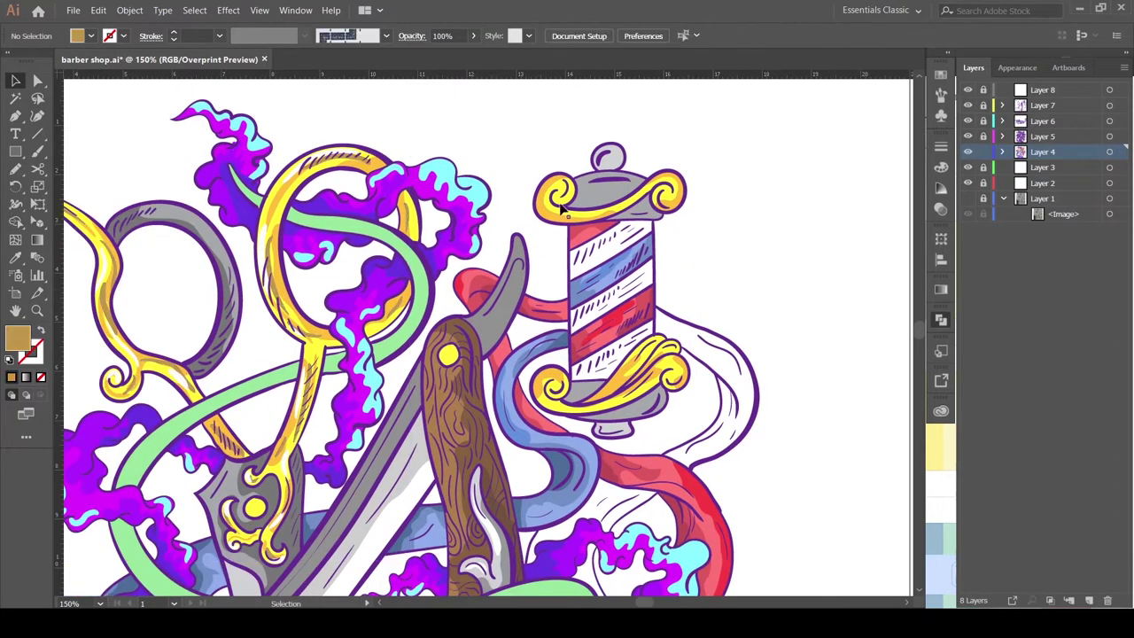
scroll(561, 207, up, 4)
scroll(387, 545, down, 2)
click(576, 429)
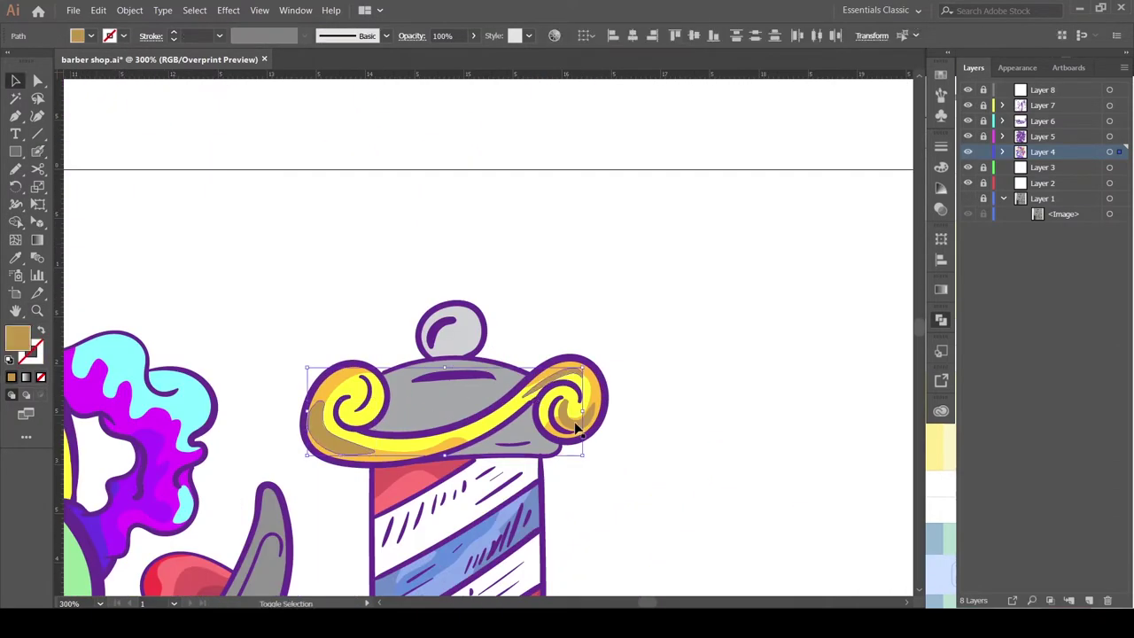
key(ctrl+shift+a)
scroll(400, 275, down, 5)
Paint white highlights onto the lower yellow swirl with the Blob Brush.
key(shift+x)
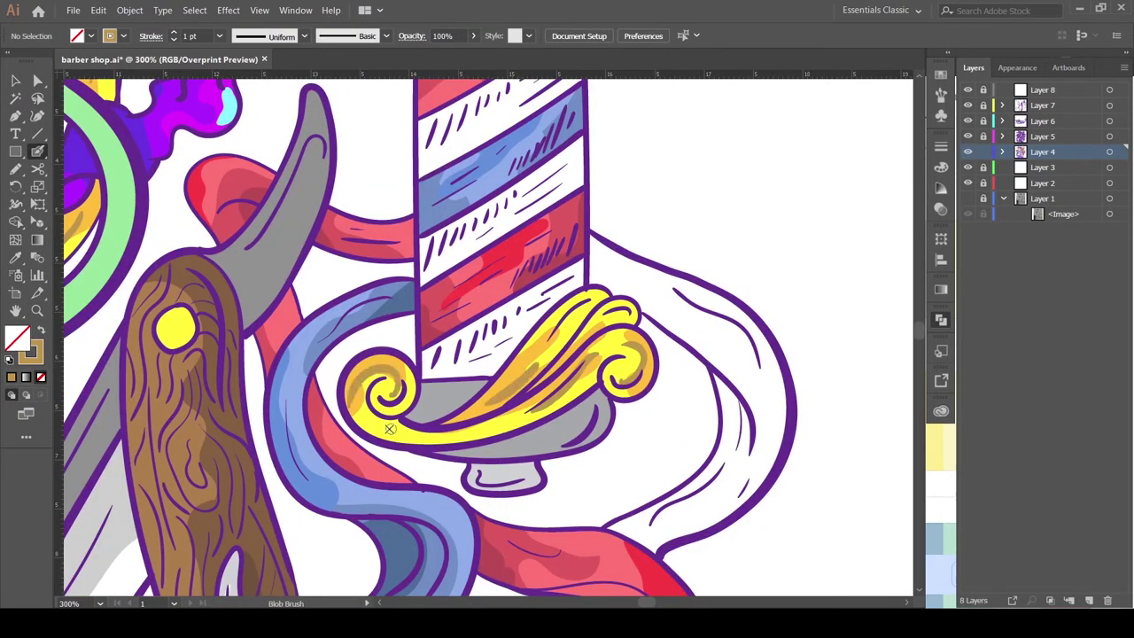
click(561, 338)
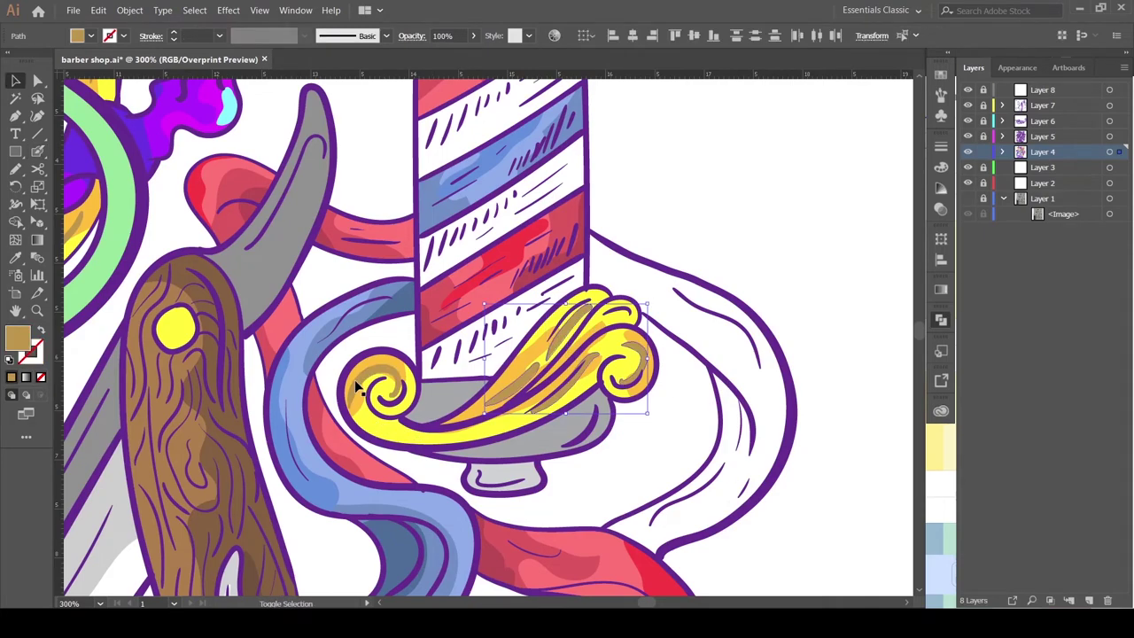
scroll(532, 337, up, 5)
scroll(478, 325, left, 3)
key(ctrl+shift+a)
scroll(478, 326, right, 3)
key(shift+b)
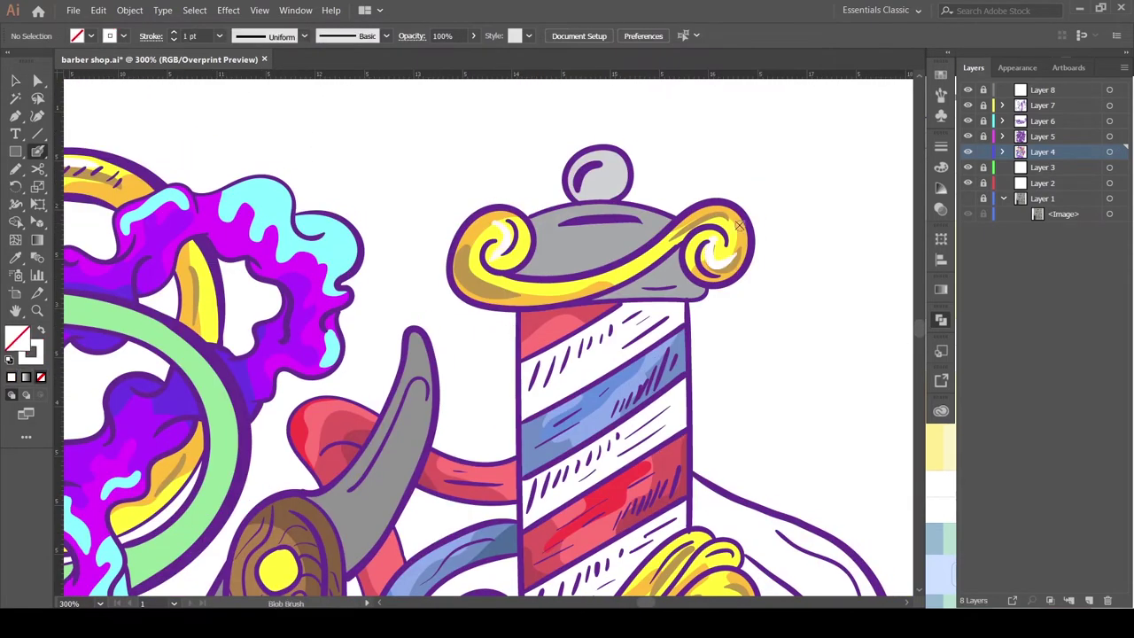
ctrl+click(500, 237)
scroll(603, 187, up, 3)
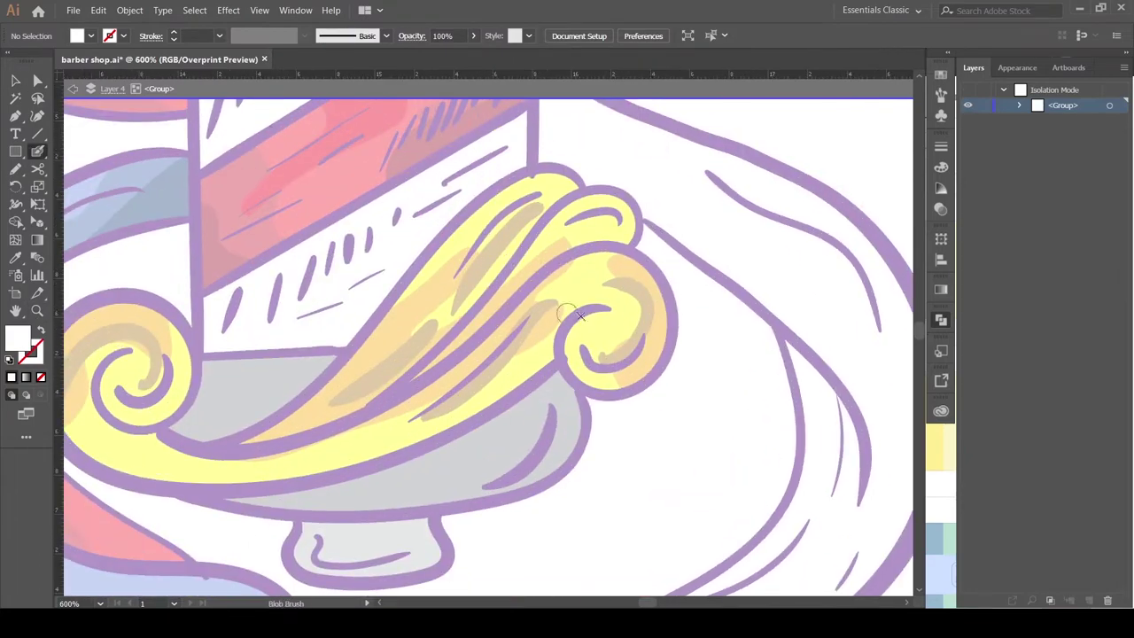
drag(460, 266, 540, 222)
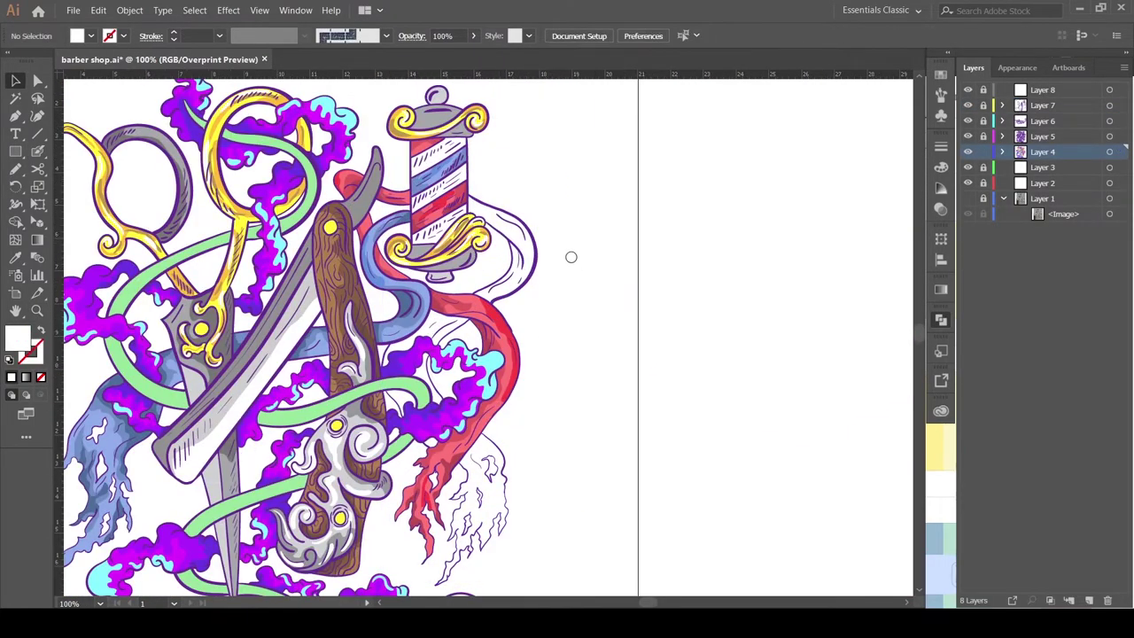
On Layer 9, draw a rectangle over the Barber Shop lettering and clip it to the letters.
key(n)
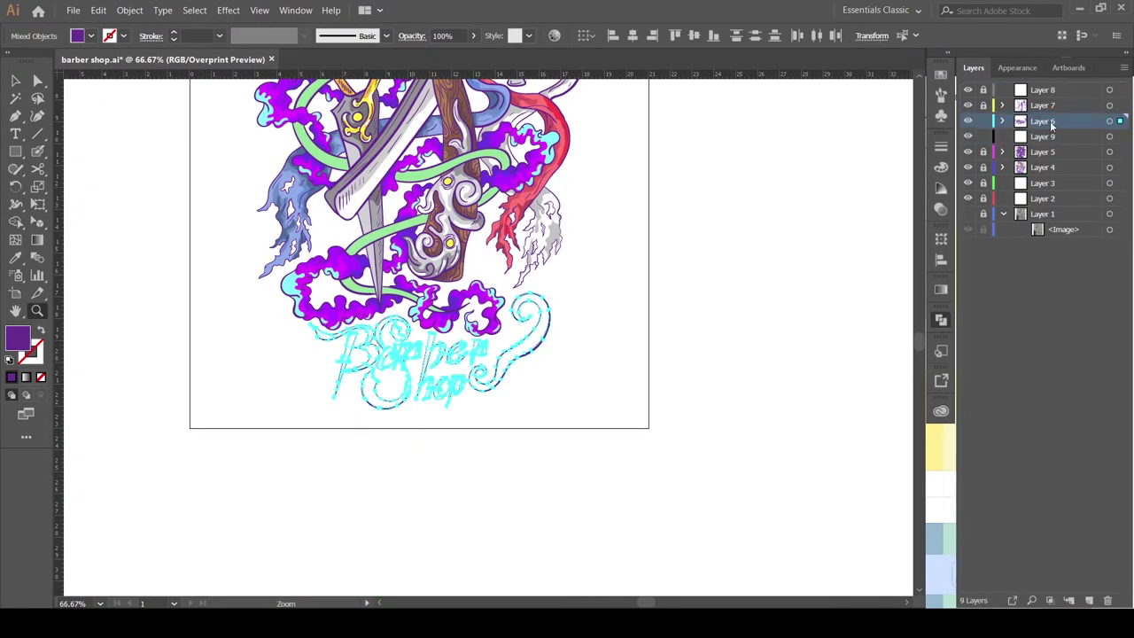
click(1101, 137)
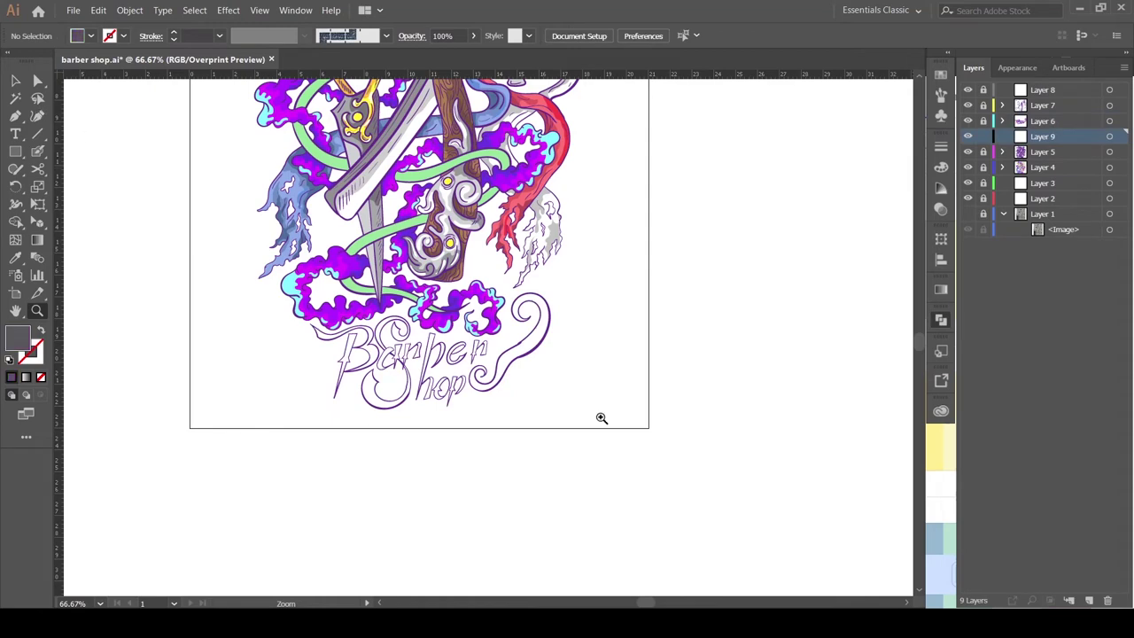
key(m)
drag(298, 286, 574, 417)
key(ctrl+1)
key(v)
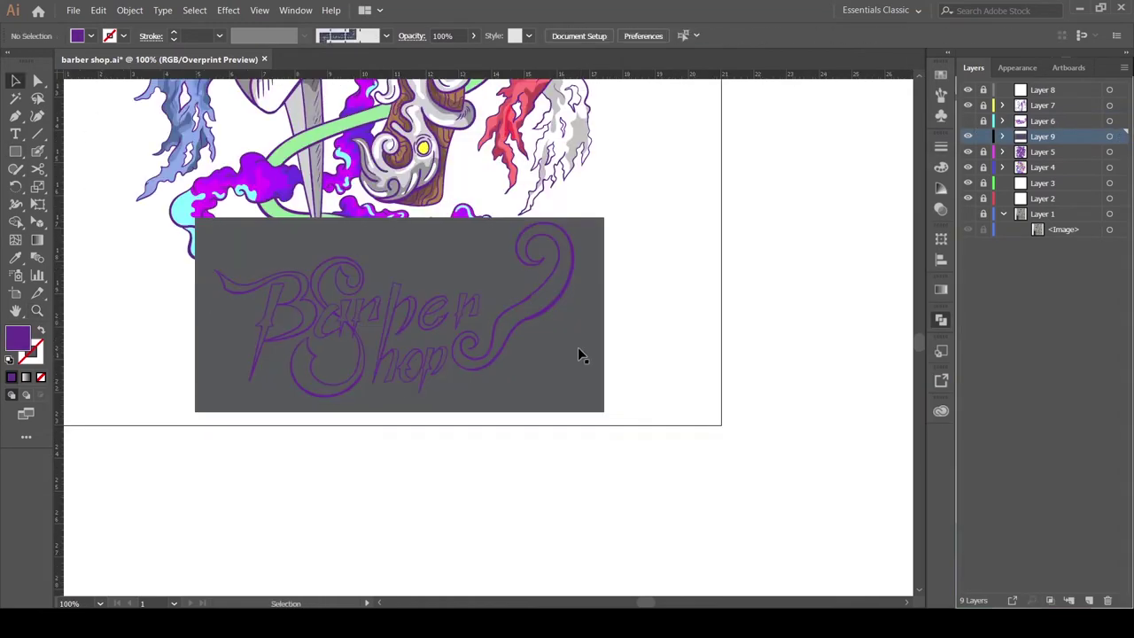
key(ctrl+a)
key(ctrl+7)
key(ctrl+shift+a)
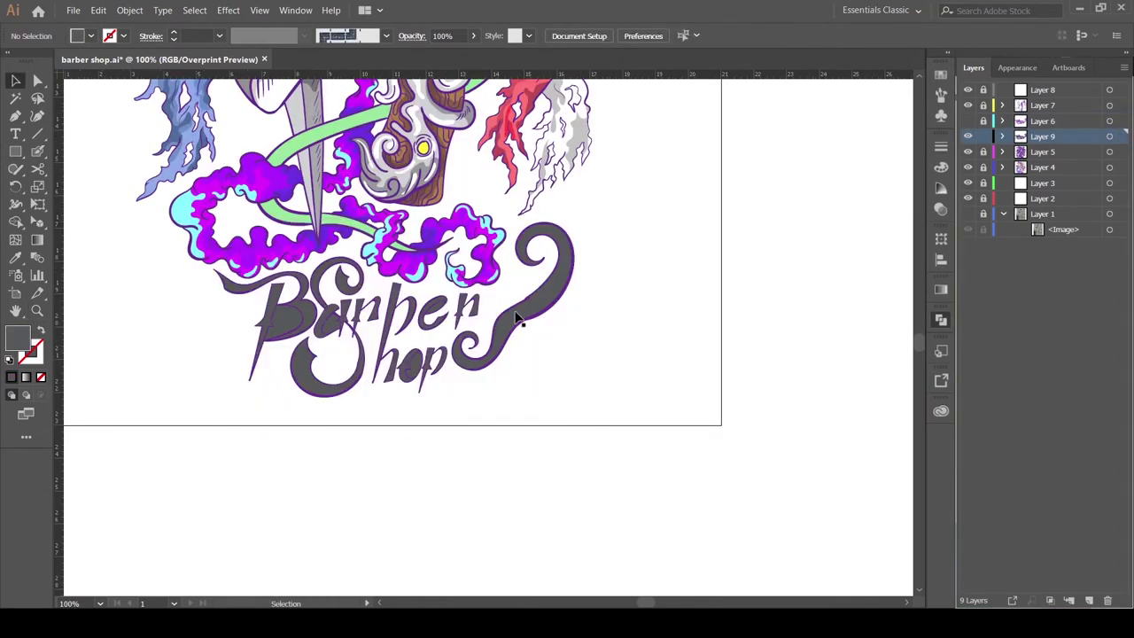
Move the e letter shape to the right and zoom in on the lettering.
click(435, 310)
drag(435, 310, 501, 311)
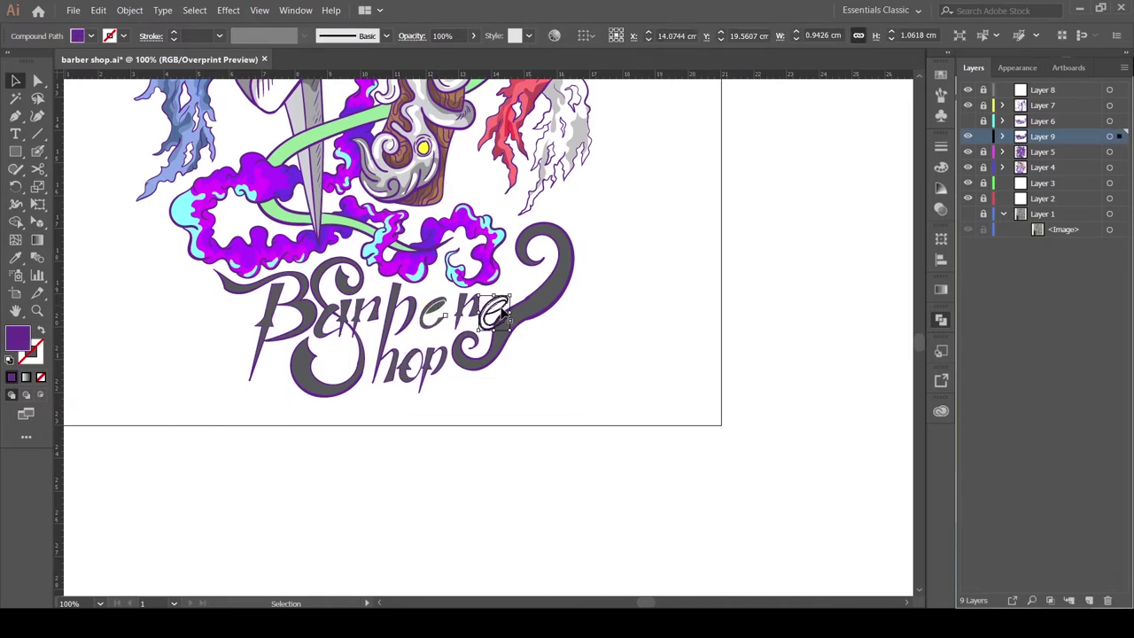
key(ctrl+plus)
key(ctrl+plus)
key(ctrl+plus)
key(ctrl+shift+a)
key(z)
key(ctrl+minus)
key(ctrl+minus)
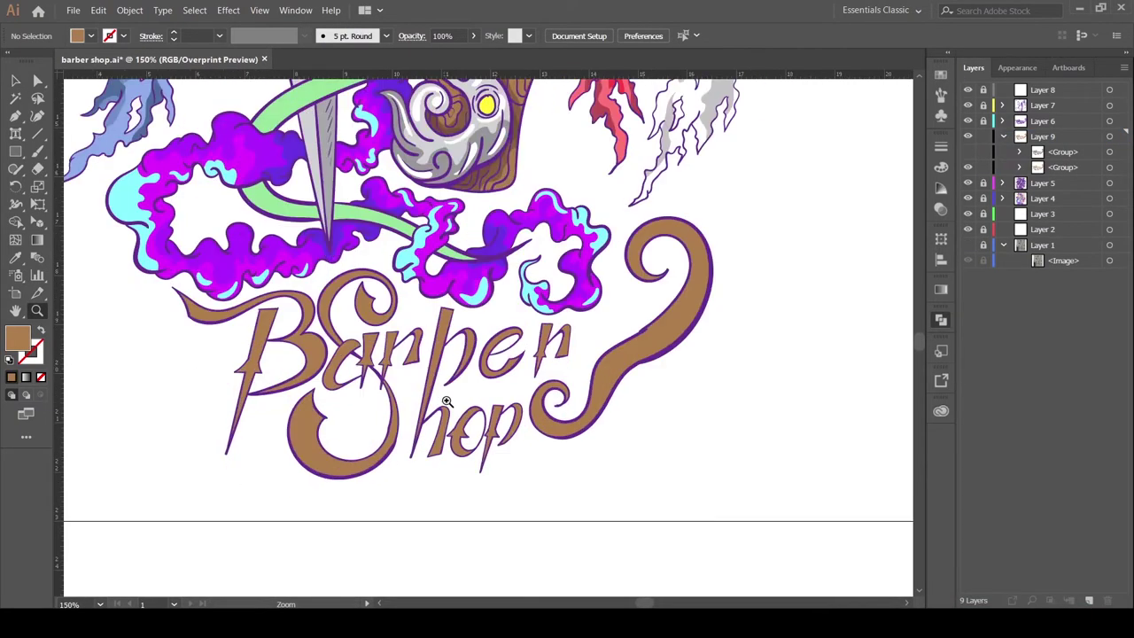
With the dark brown Blob Brush, paint shading along the B's flourish and inside the B.
key(shift+b)
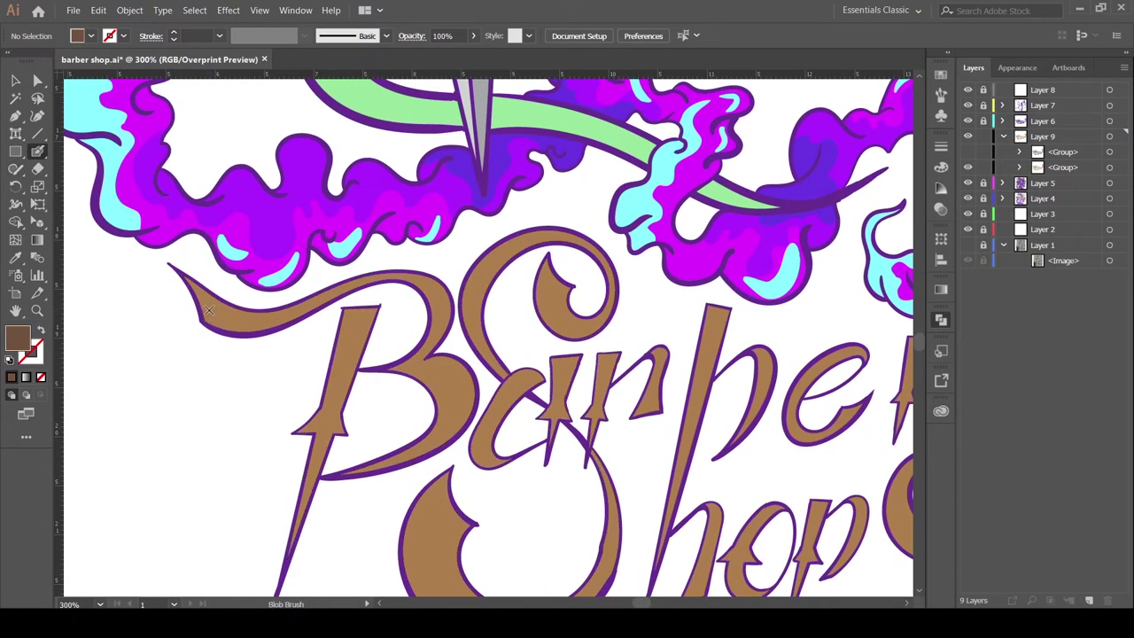
drag(209, 310, 265, 321)
mouse_move(430, 286)
mouse_down()
mouse_move(452, 388)
mouse_move(443, 443)
mouse_up()
key(ctrl+z)
key(ctrl+z)
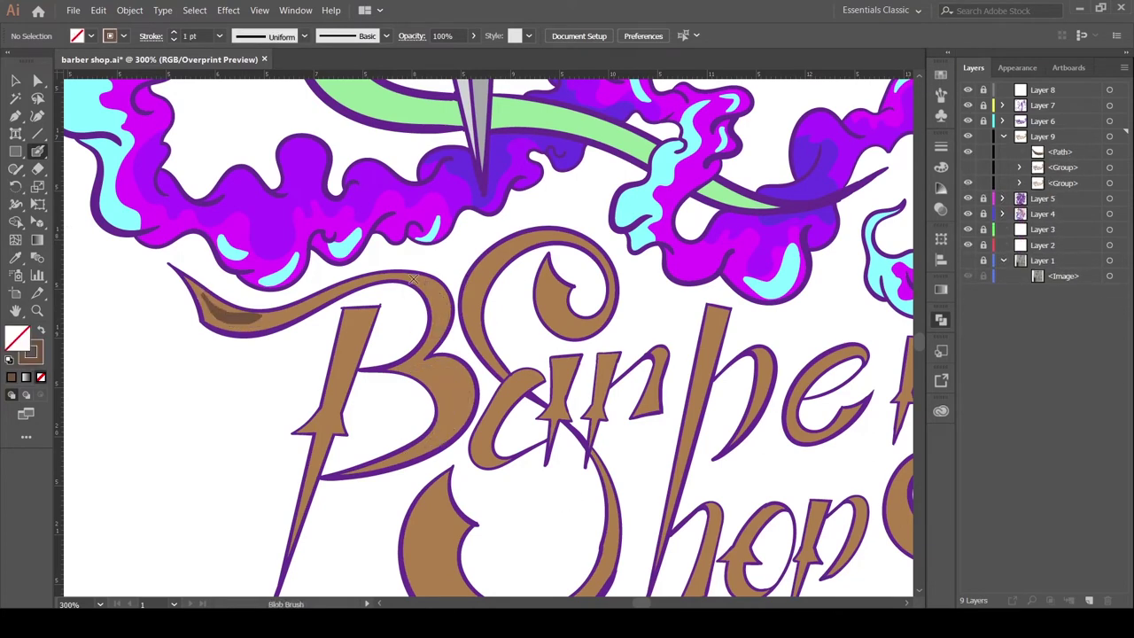
drag(428, 283, 438, 341)
mouse_move(417, 367)
mouse_down()
mouse_move(458, 391)
mouse_move(447, 436)
mouse_up()
Paint dark brown shading strokes inside the S's lower bowl.
drag(372, 297, 364, 363)
scroll(364, 363, down, 5)
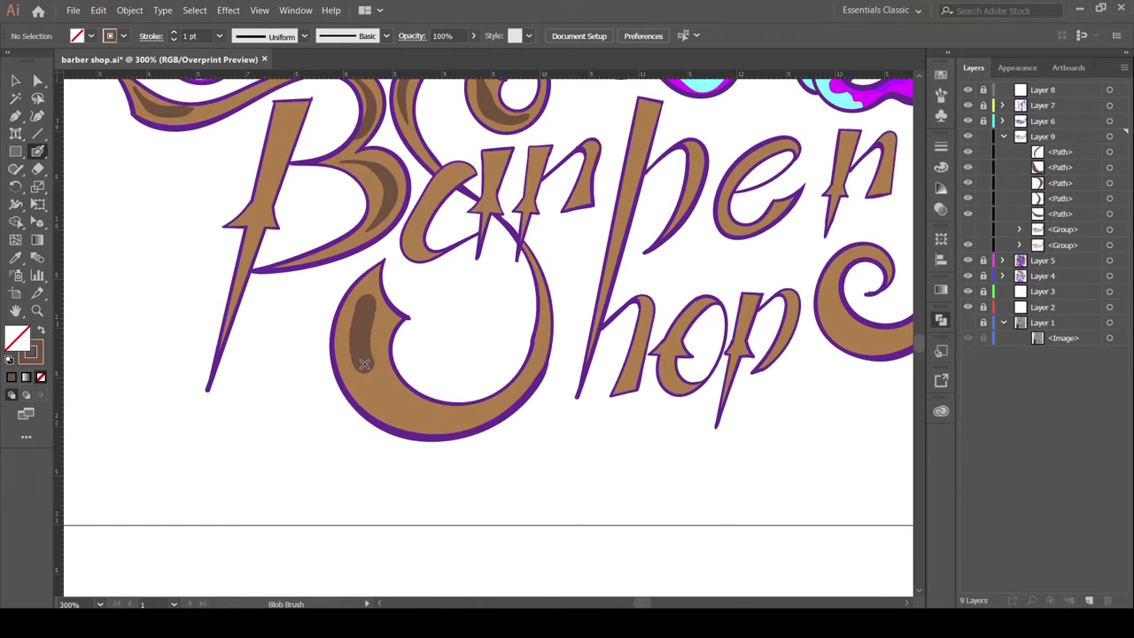
scroll(388, 399, up, 3)
scroll(388, 398, left, 2)
key(ctrl+z)
key(ctrl+z)
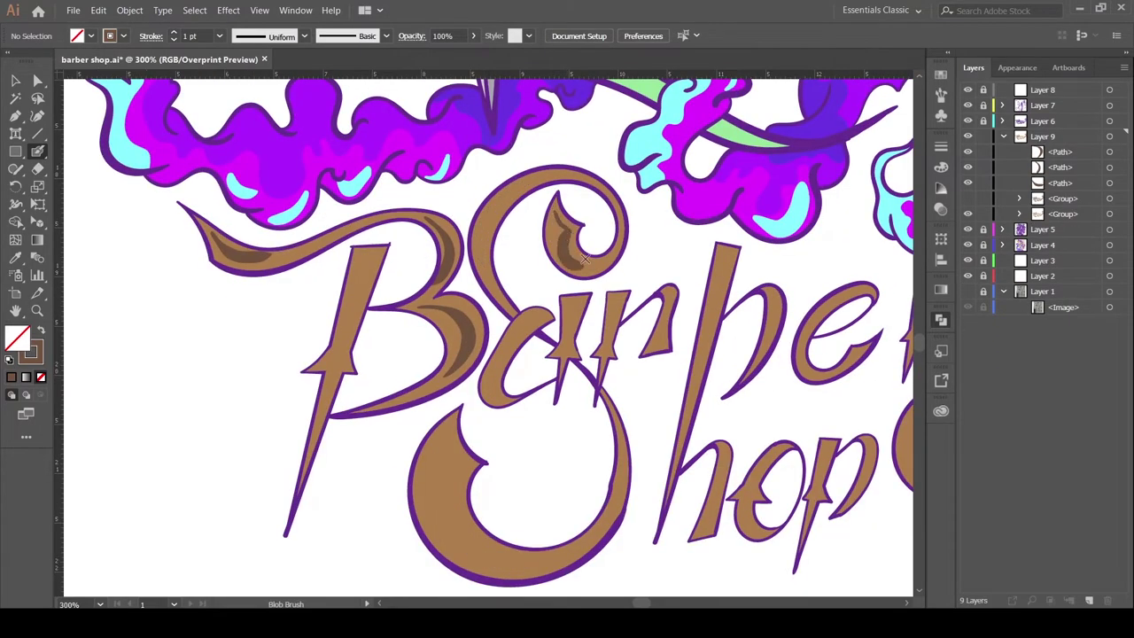
scroll(532, 266, down, 1)
drag(485, 160, 485, 232)
scroll(487, 230, down, 4)
scroll(487, 230, left, 1)
drag(505, 184, 516, 297)
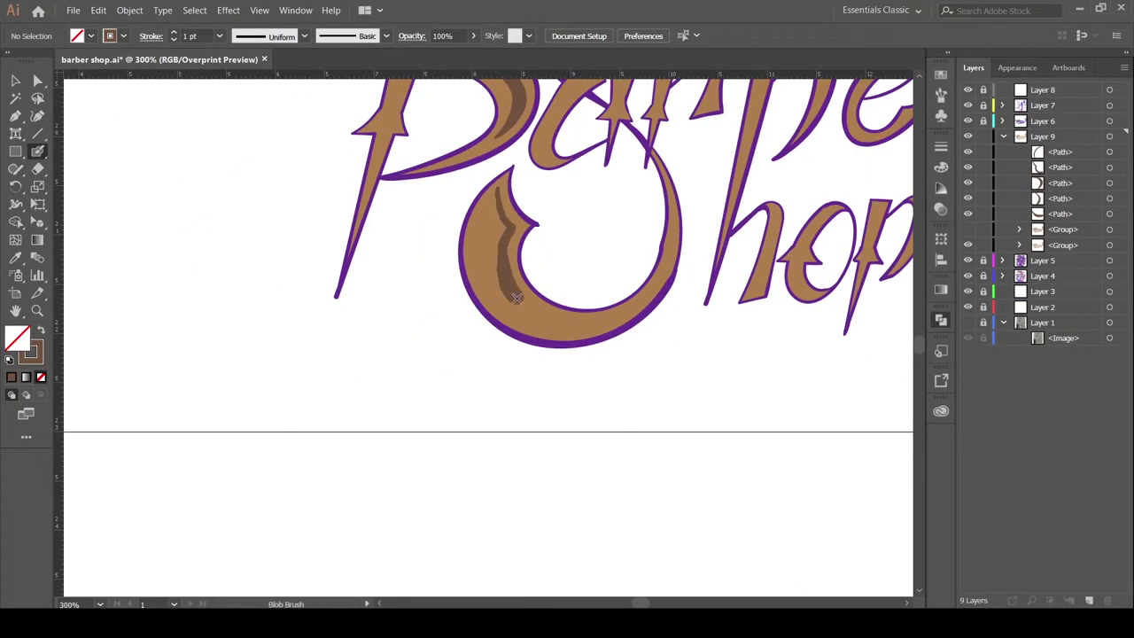
scroll(517, 298, right, 6)
scroll(442, 314, up, 3)
Add three dark brown shading strokes inside the right-hand curling swirl.
drag(586, 182, 515, 293)
scroll(515, 292, up, 1)
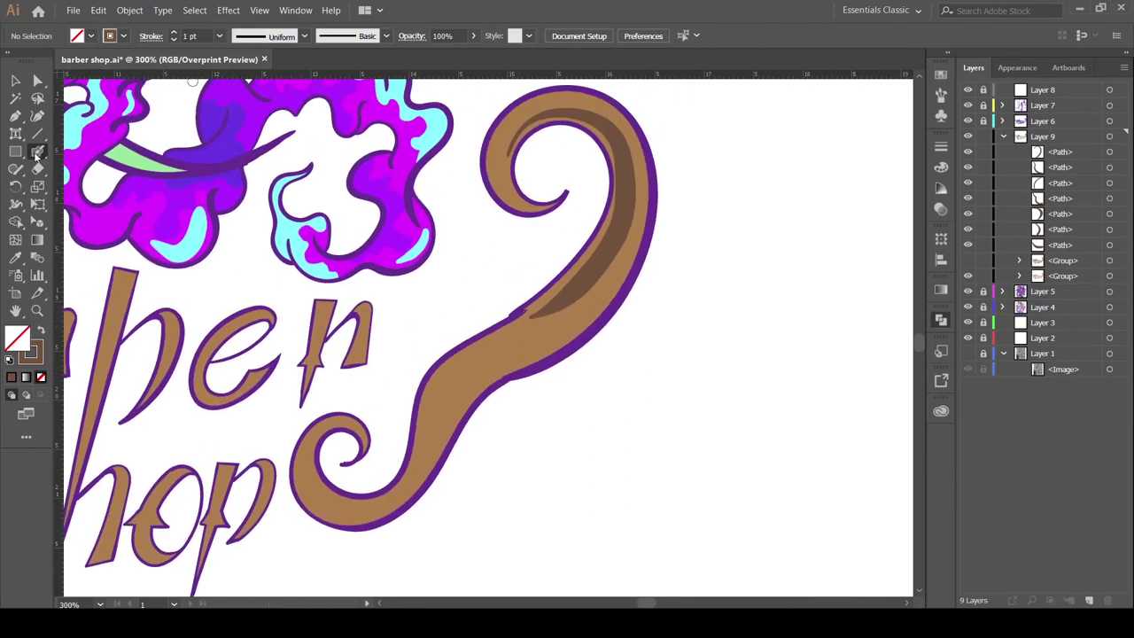
drag(497, 352, 648, 210)
drag(700, 177, 409, 398)
scroll(409, 399, left, 10)
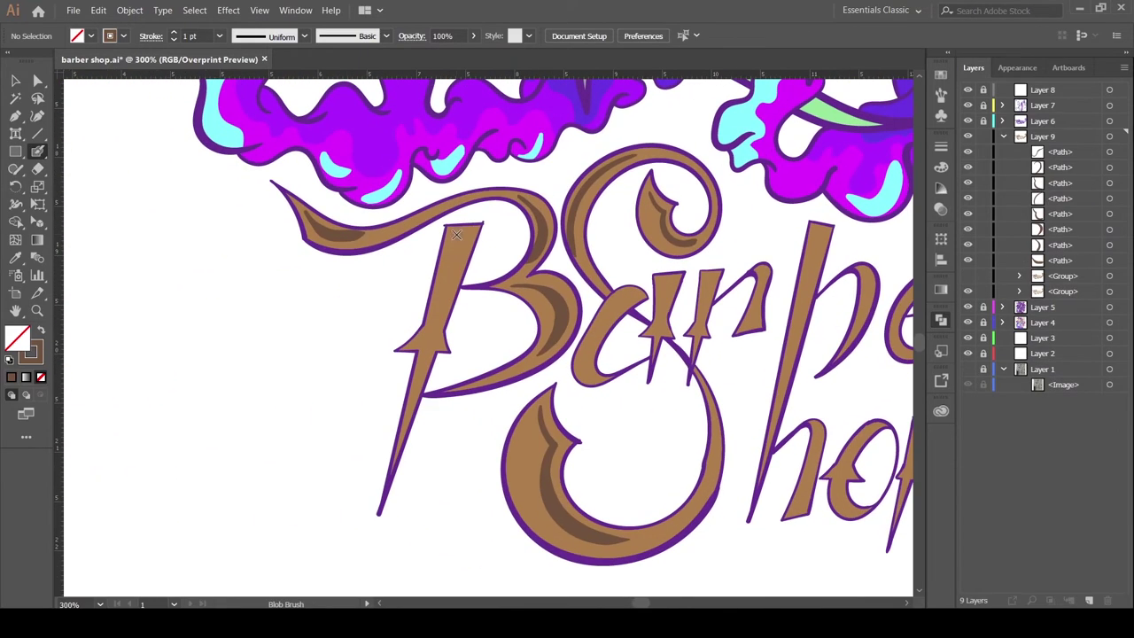
scroll(452, 257, right, 4)
Shade the insides of the a, r, n and p letters.
drag(452, 258, 410, 340)
drag(495, 239, 483, 290)
drag(540, 238, 530, 286)
drag(650, 192, 620, 297)
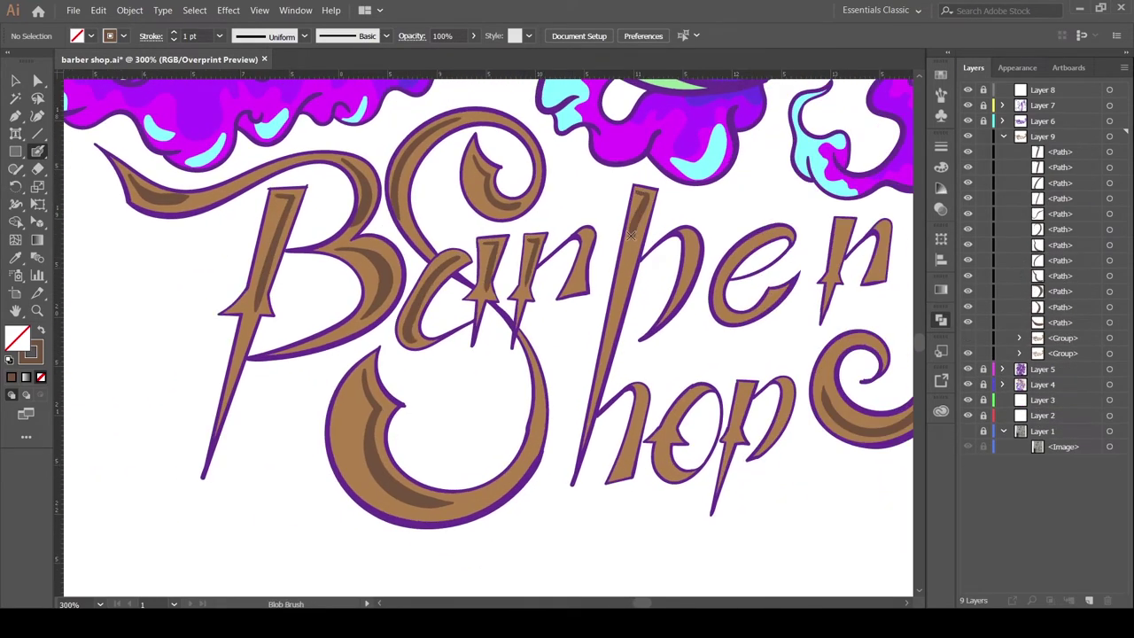
drag(589, 241, 569, 295)
key(ctrl+z)
key(ctrl+shift+z)
key(ctrl+z)
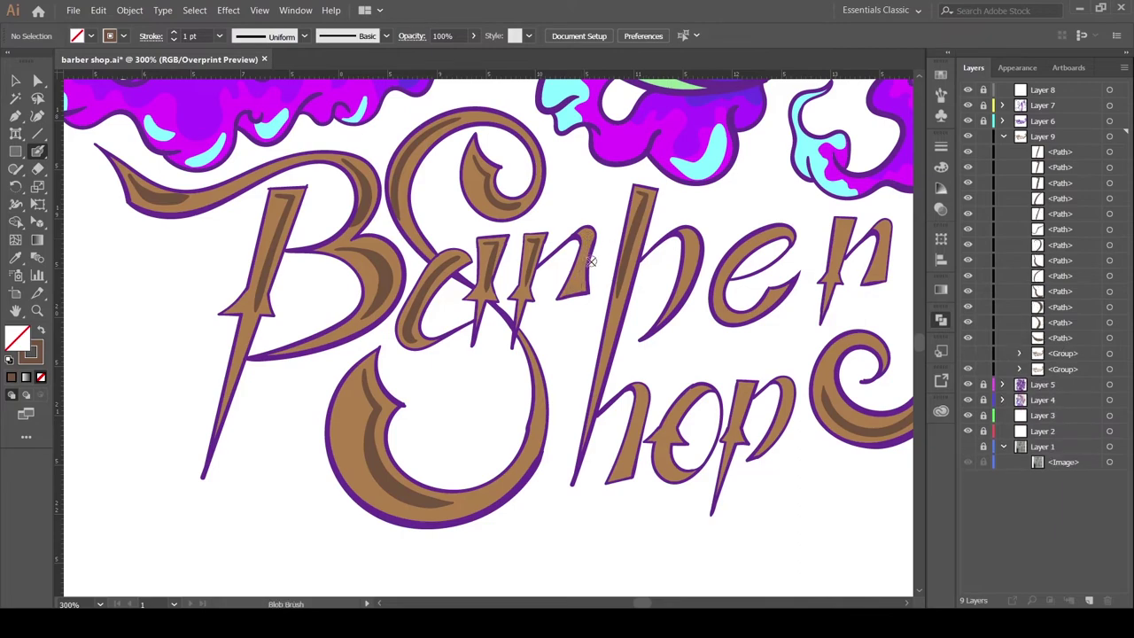
Redraw the shading strokes in the n, including its right leg.
scroll(736, 261, up, 2)
drag(403, 310, 432, 236)
scroll(614, 260, right, 10)
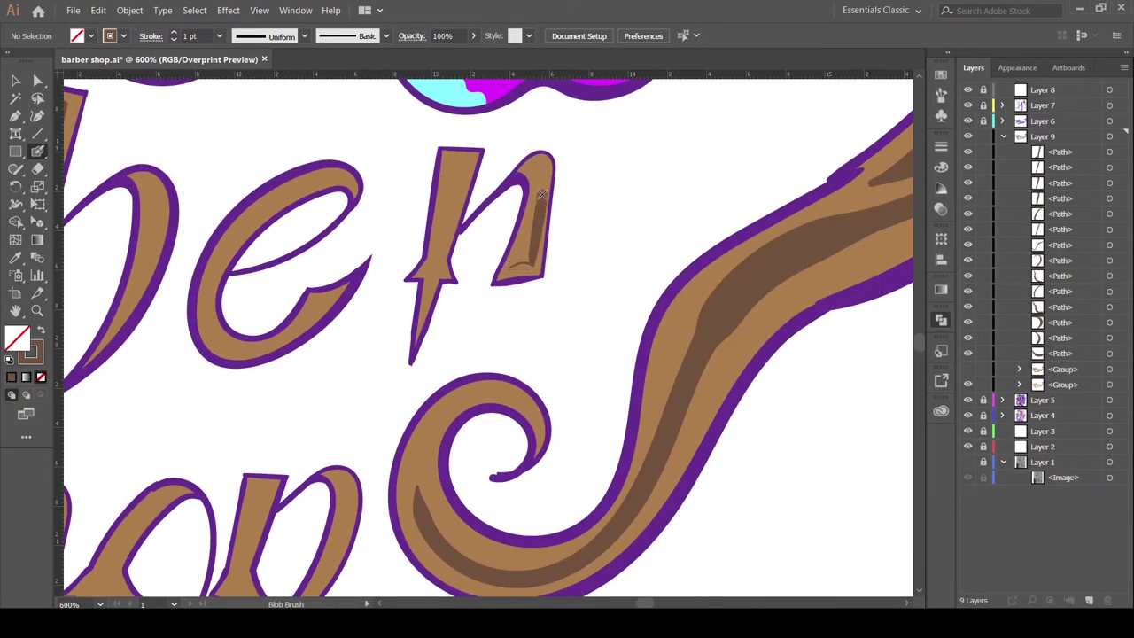
drag(541, 194, 528, 275)
drag(469, 159, 443, 264)
Group all the new shading strokes and zoom out to the whole artwork.
key(v)
key(ctrl+a)
key(ctrl+g)
key(ctrl+0)
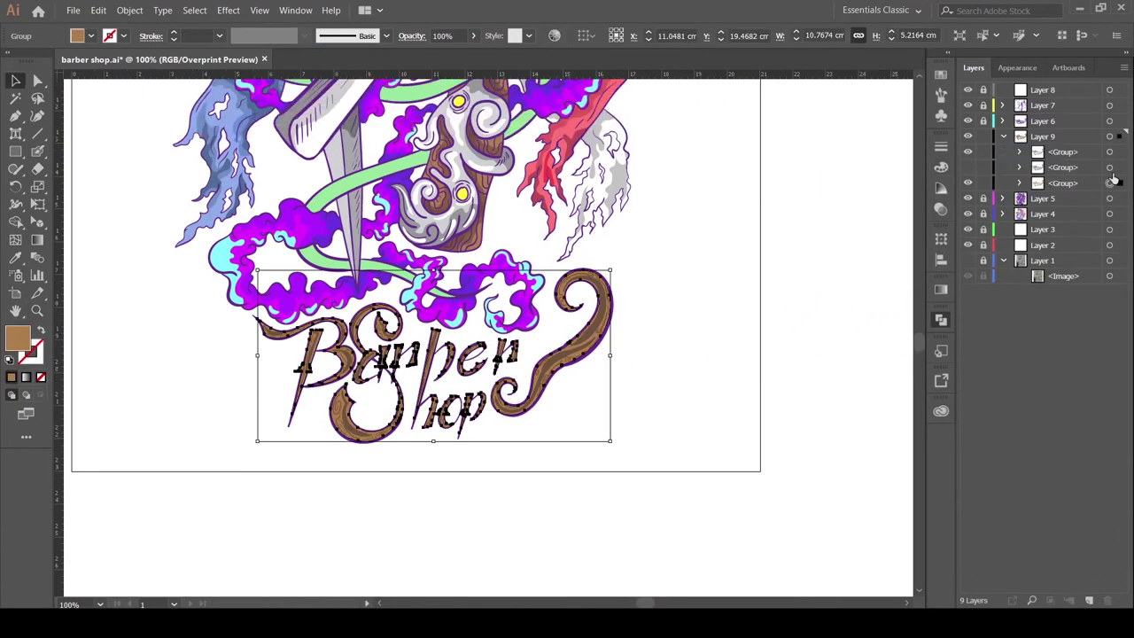
Thicken the lettering group's outline to 14 pt and outline the stroke into a filled shape.
click(856, 253)
click(1109, 182)
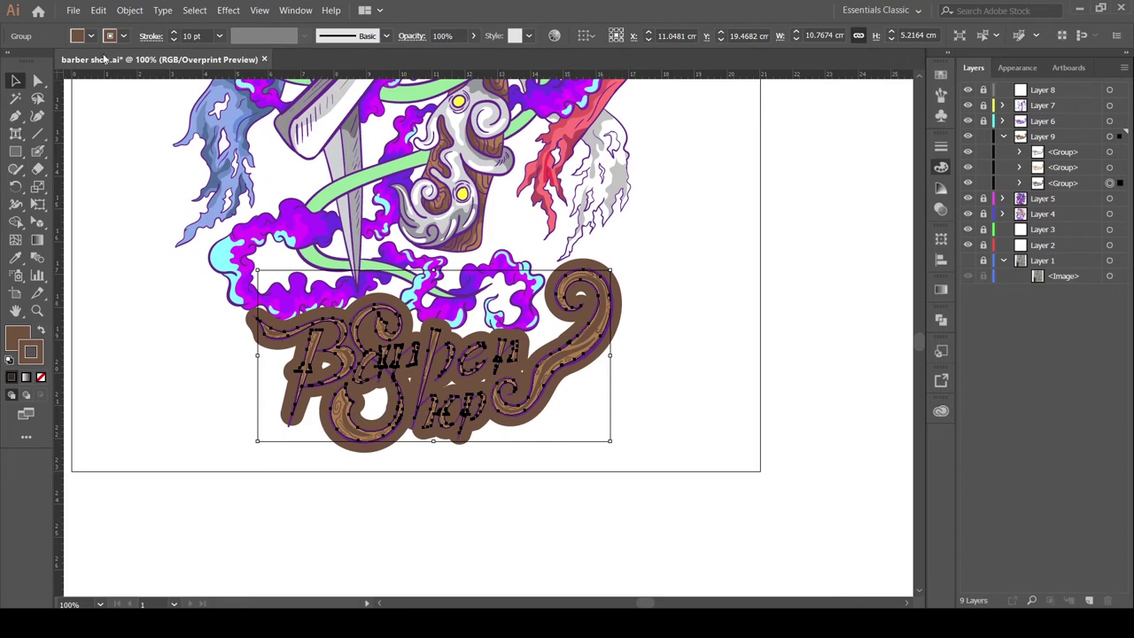
key(Up)
key(Up)
key(Up)
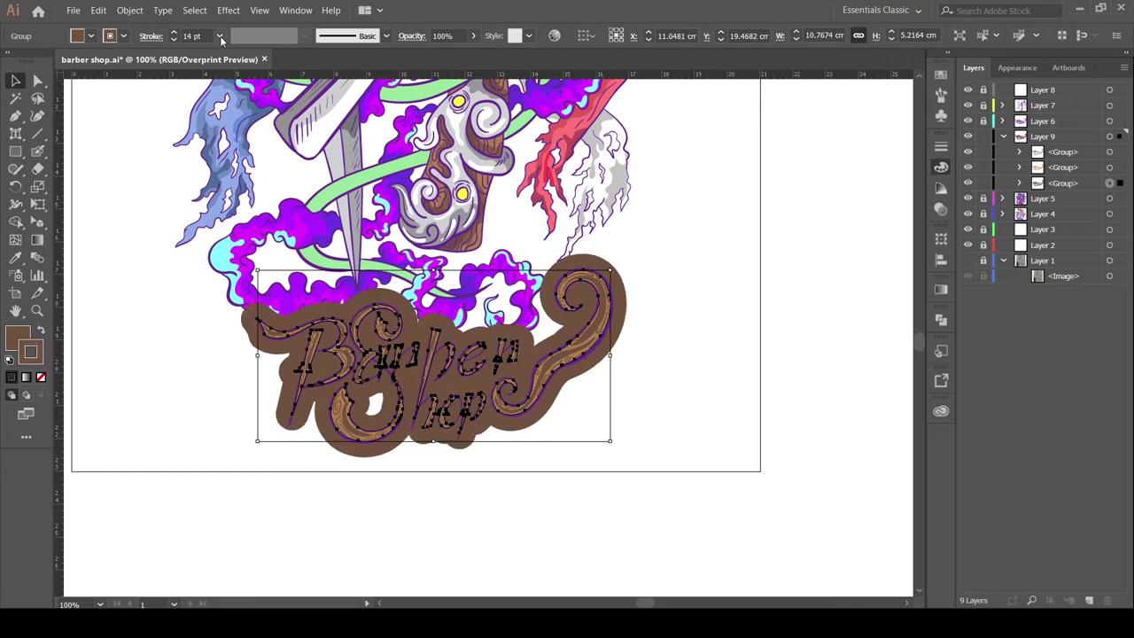
click(129, 10)
click(177, 222)
Move the lettering's layer below Layer 4, swap fill and stroke, and create the magenta backing shape.
click(813, 266)
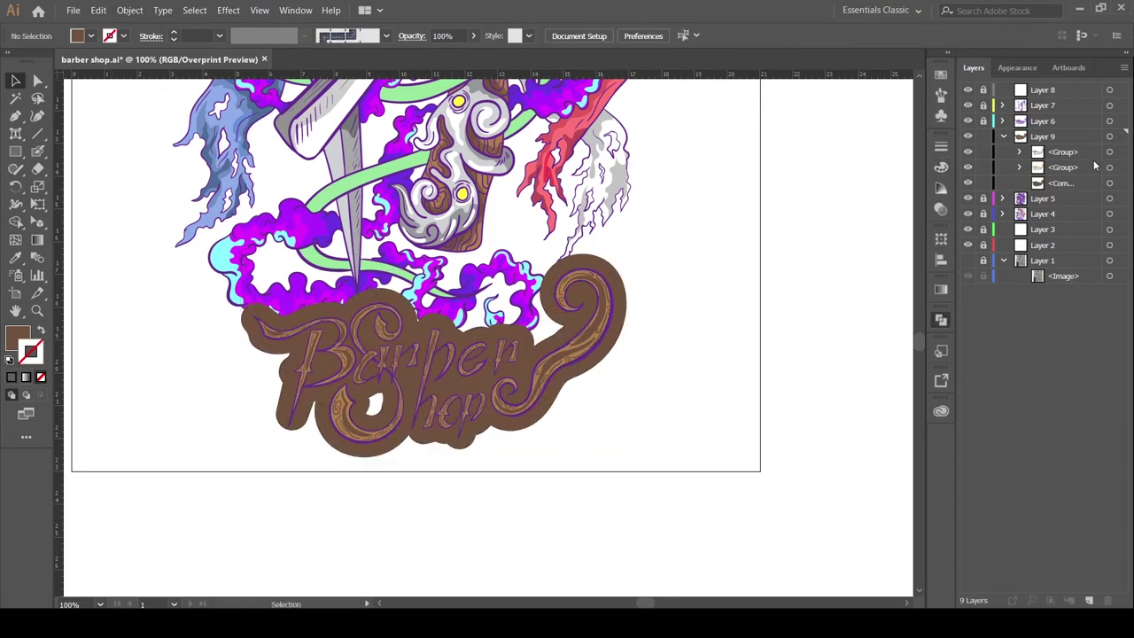
drag(1045, 136, 1050, 222)
click(1109, 213)
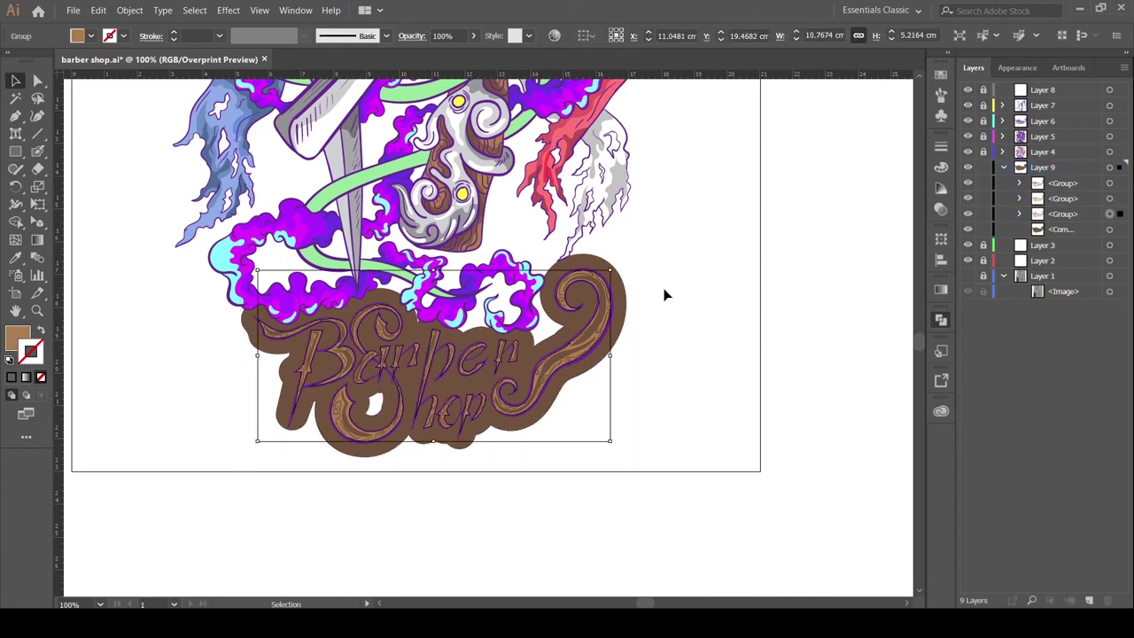
key(shift+x)
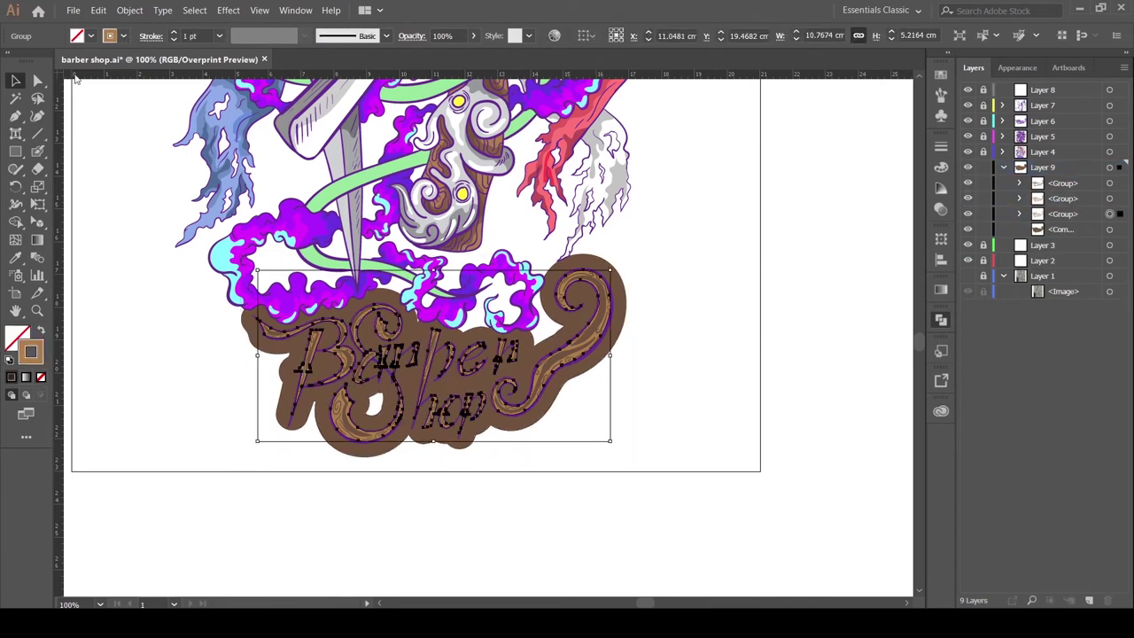
click(695, 314)
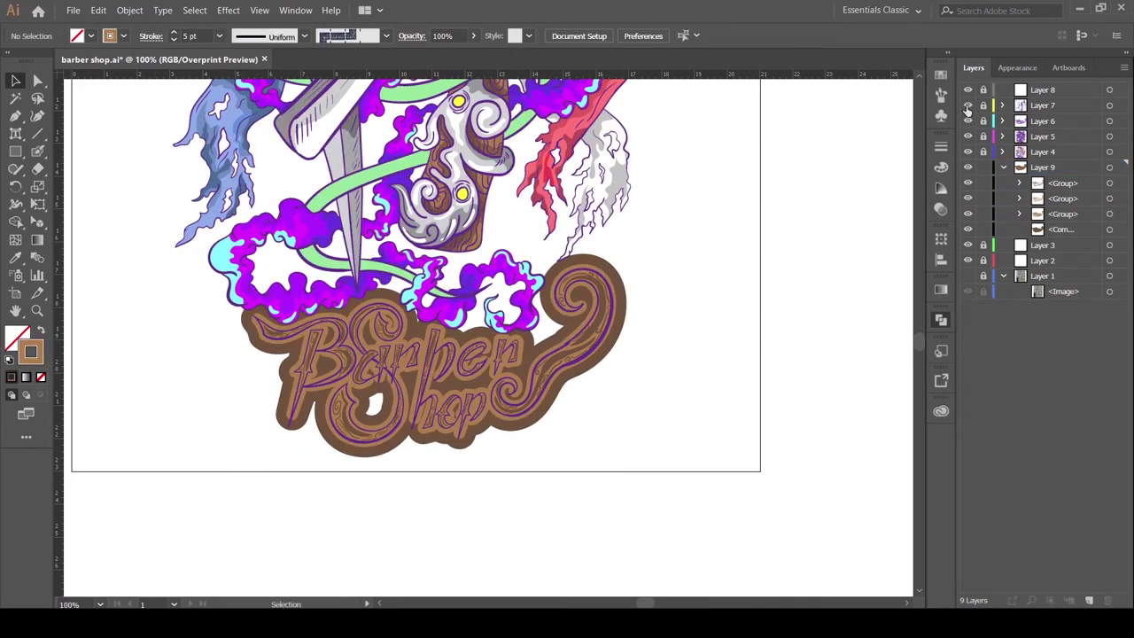
key(ctrl+f)
key(ctrl+minus)
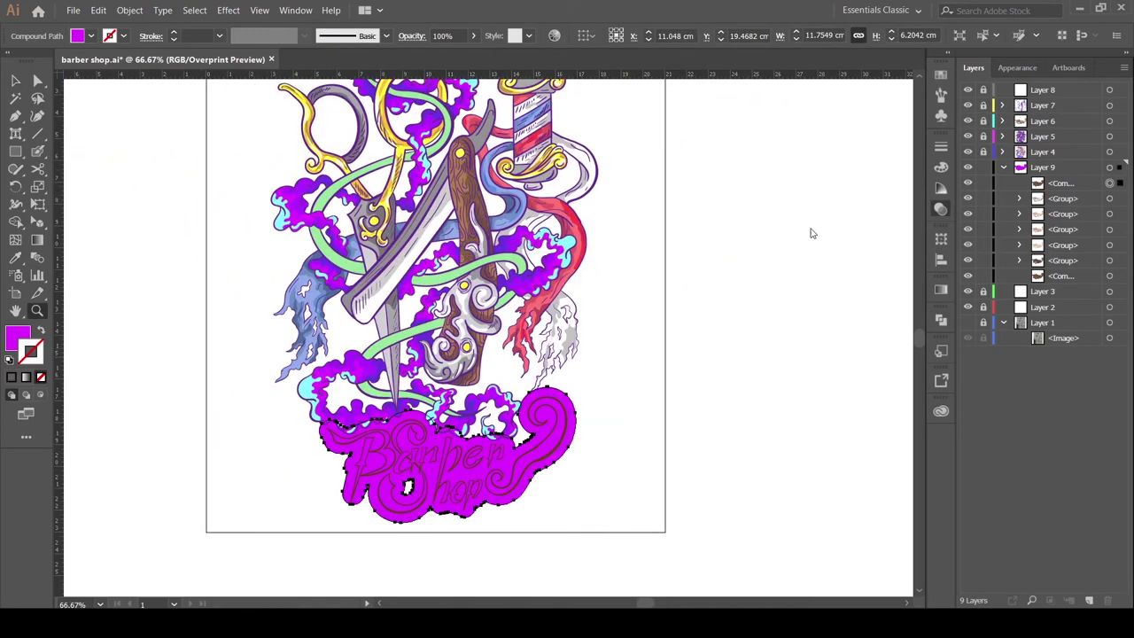
Recolour the backing shape with sampled purple, then brown wood colour.
key(ctrl+1)
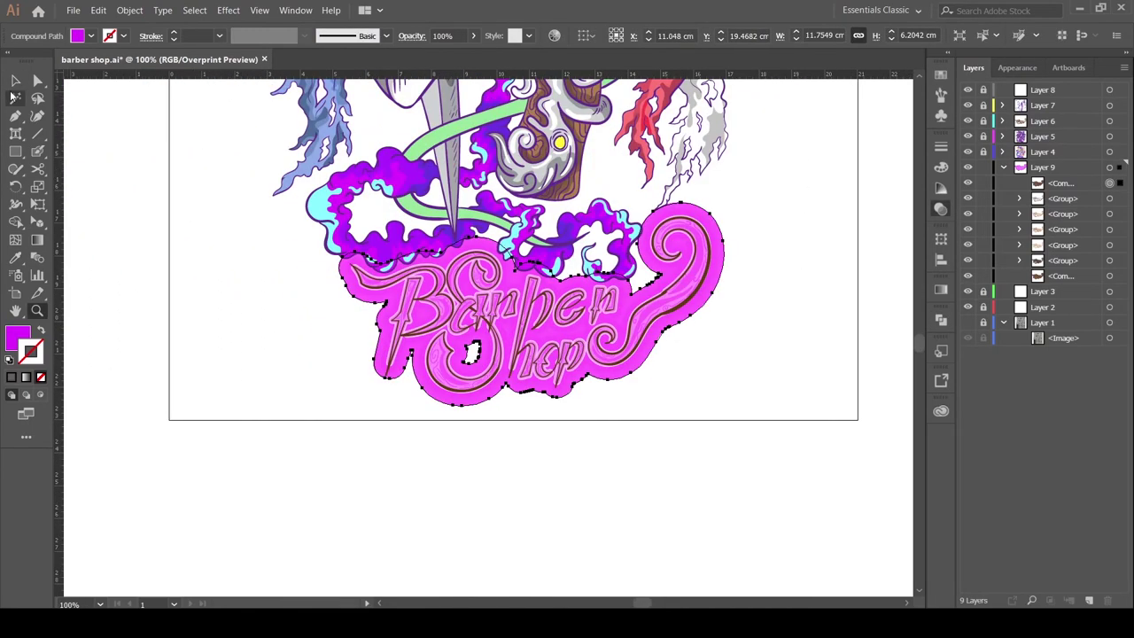
key(i)
scroll(620, 221, up, 3)
click(597, 127)
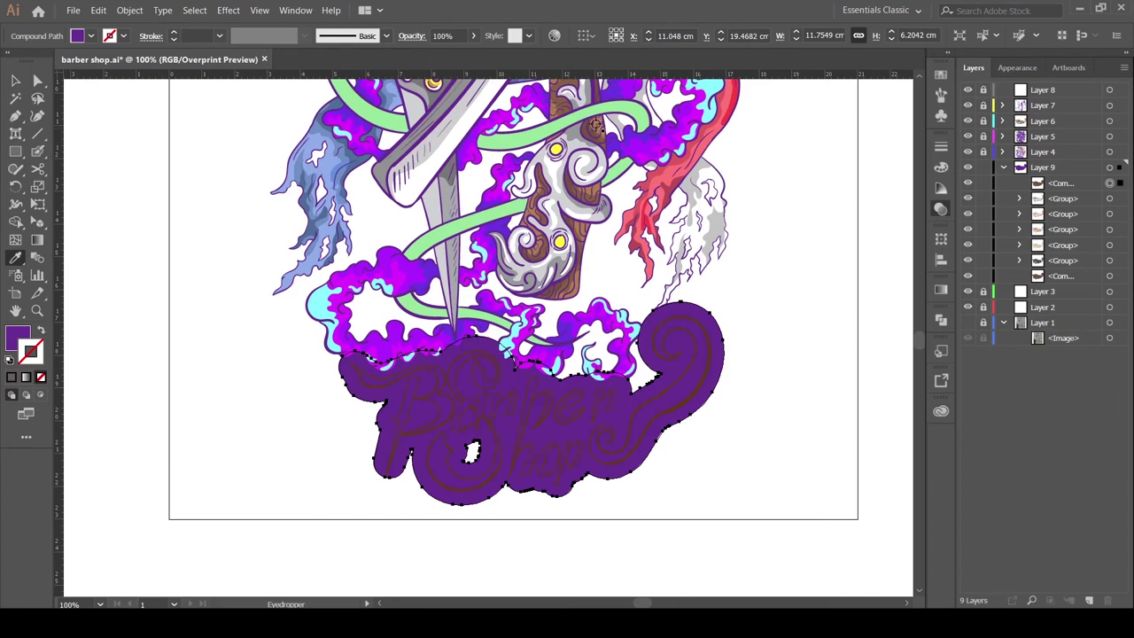
click(595, 126)
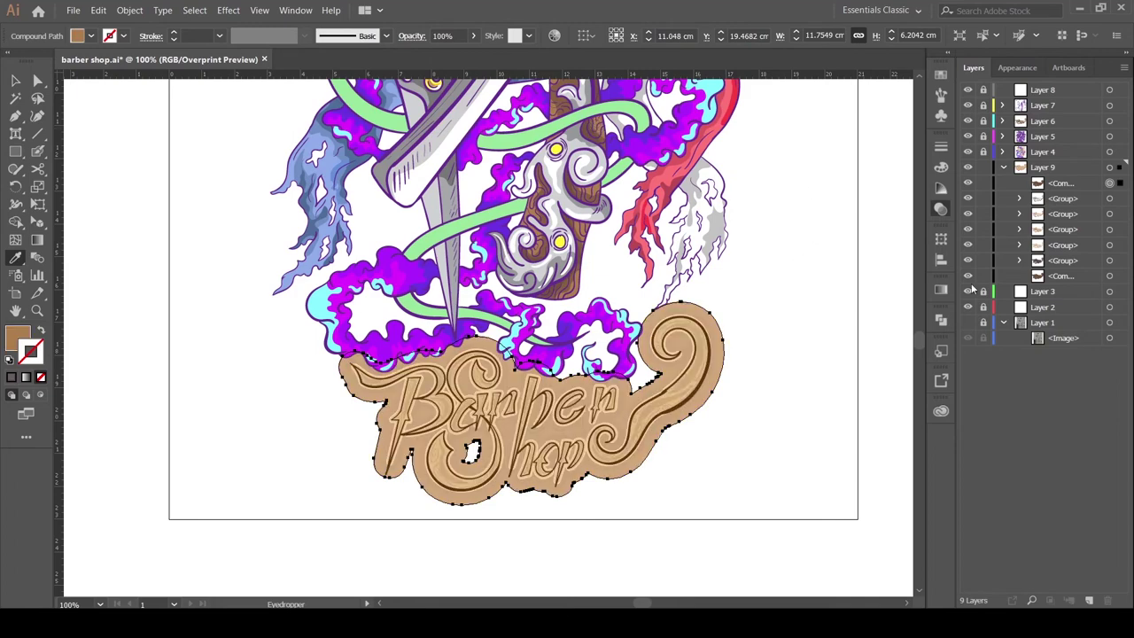
Show the coloured lettering group and brown outer outline layers, then view the whole artboard.
click(969, 229)
key(v)
click(148, 183)
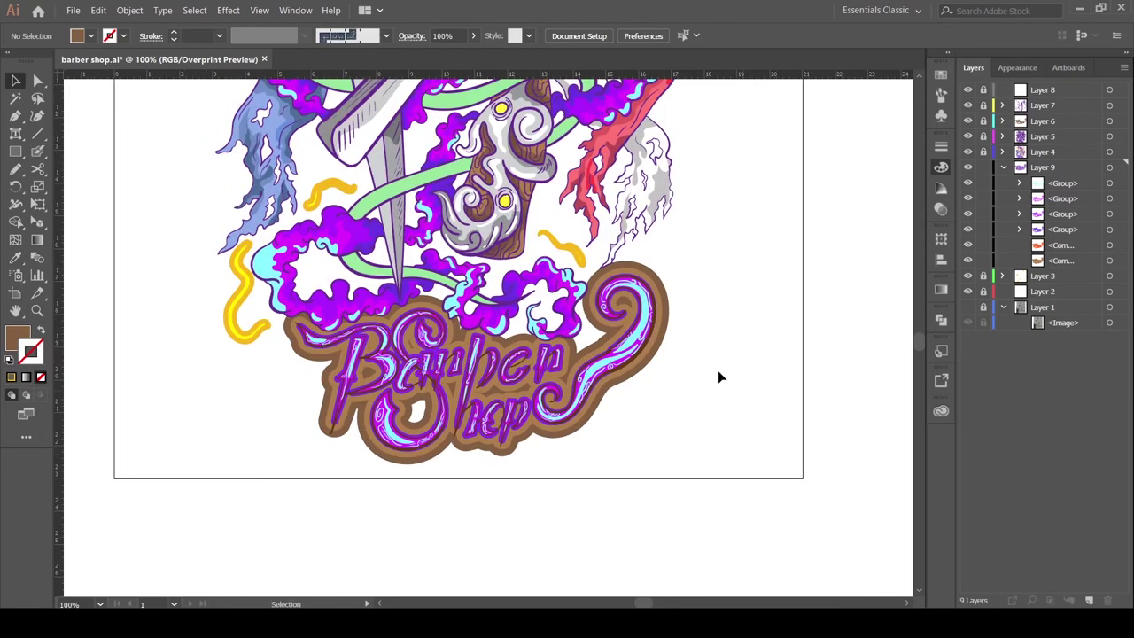
click(968, 259)
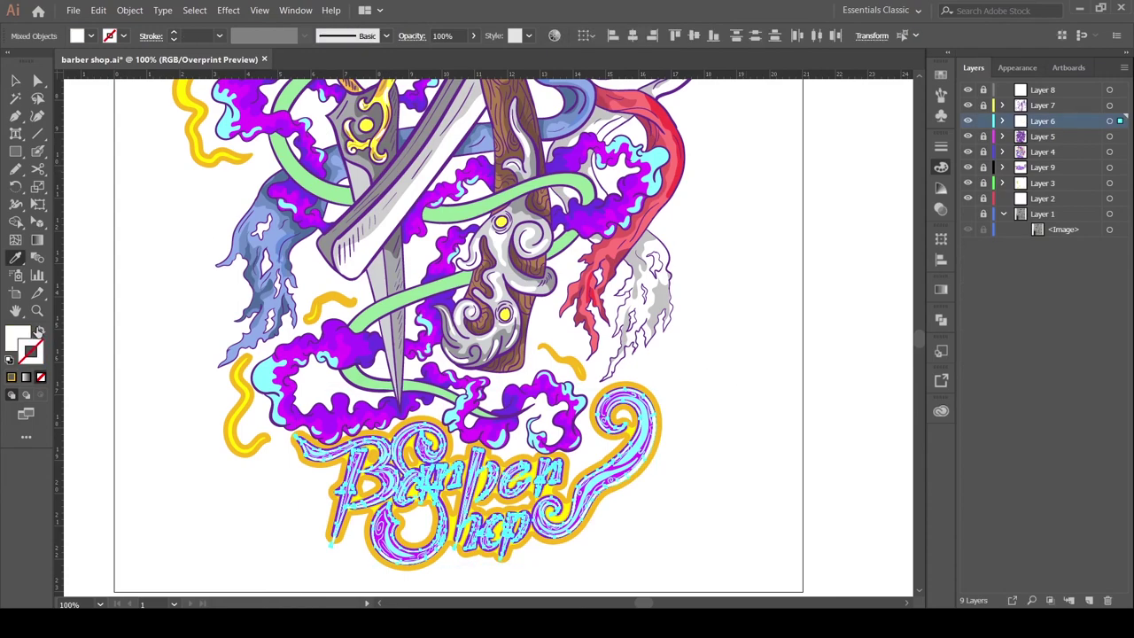
click(512, 396)
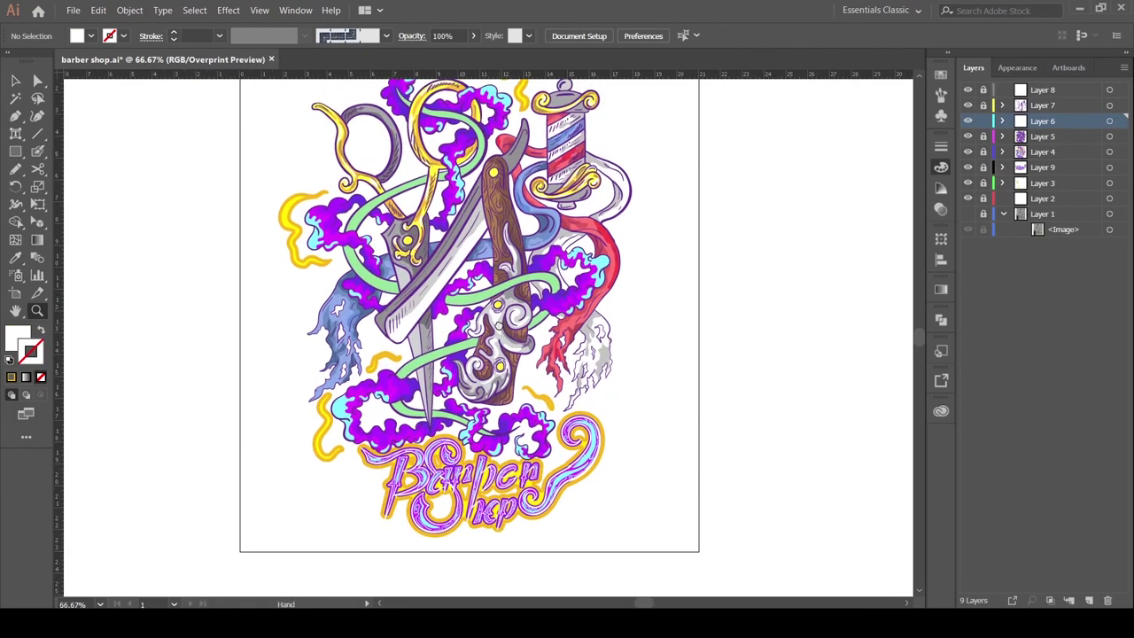
click(999, 167)
alt+click(537, 380)
alt+click(462, 324)
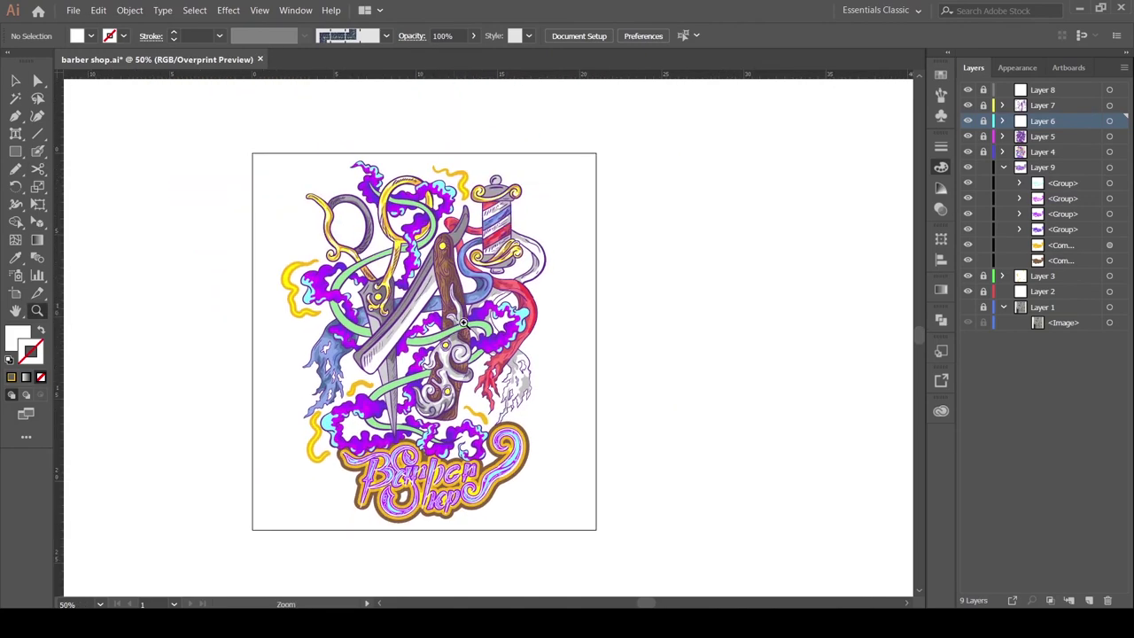